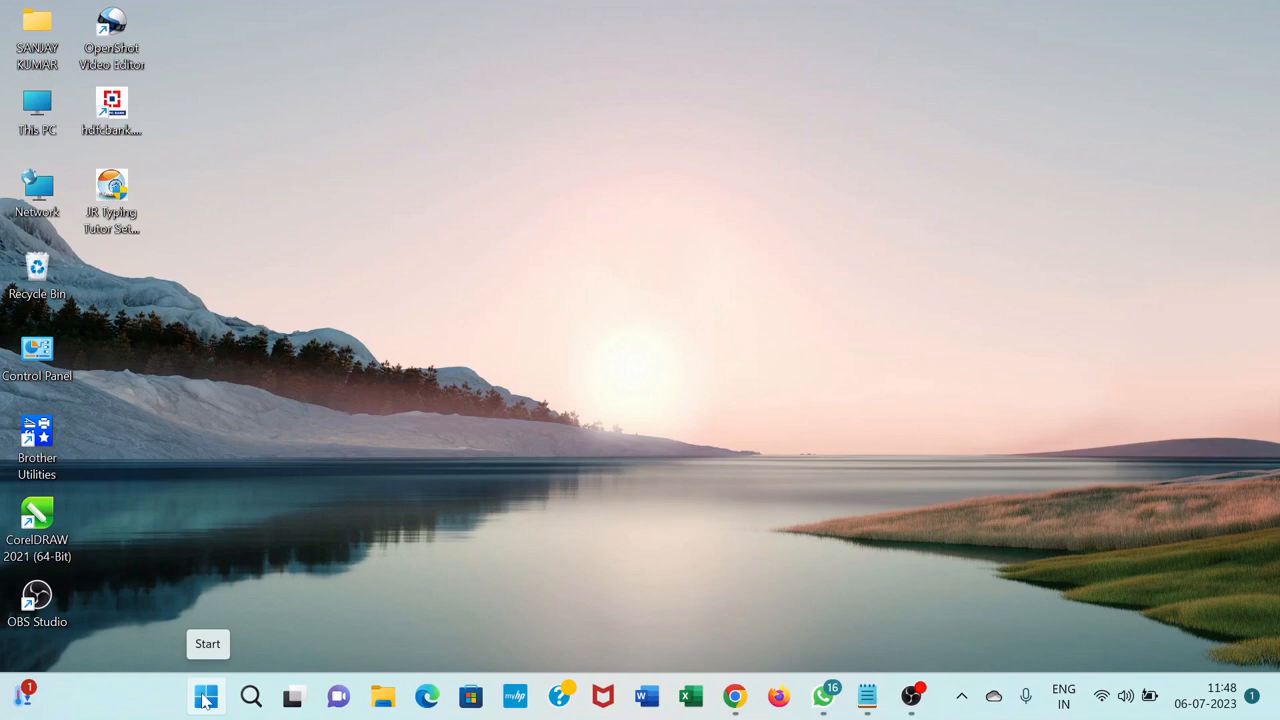
Find and open Notepad, and maximize its window
left_click(205, 698)
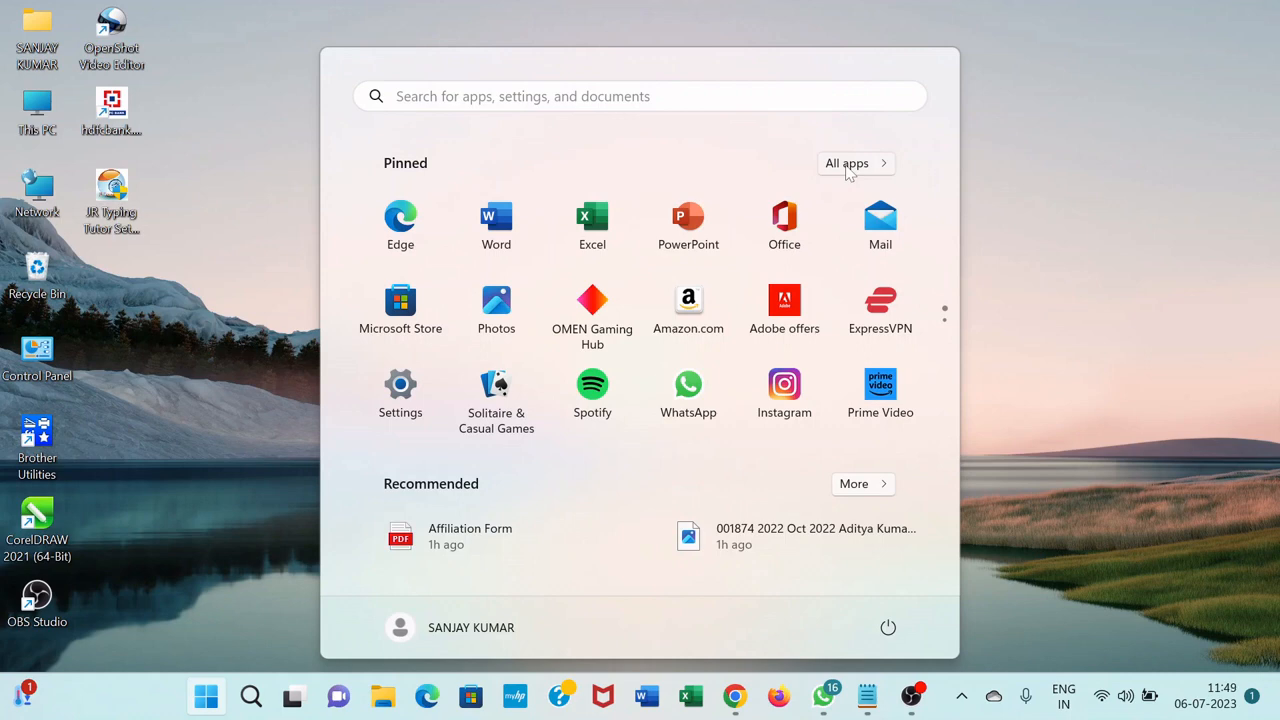
left_click(466, 104)
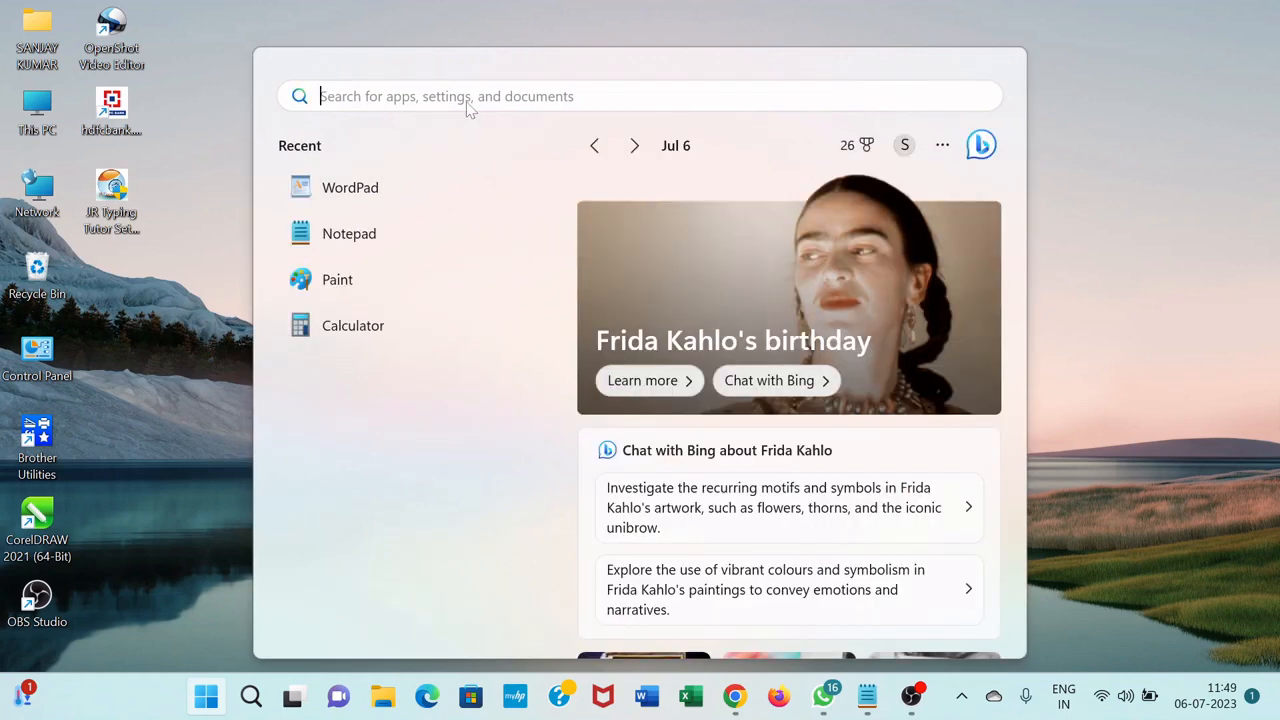
type("notepad")
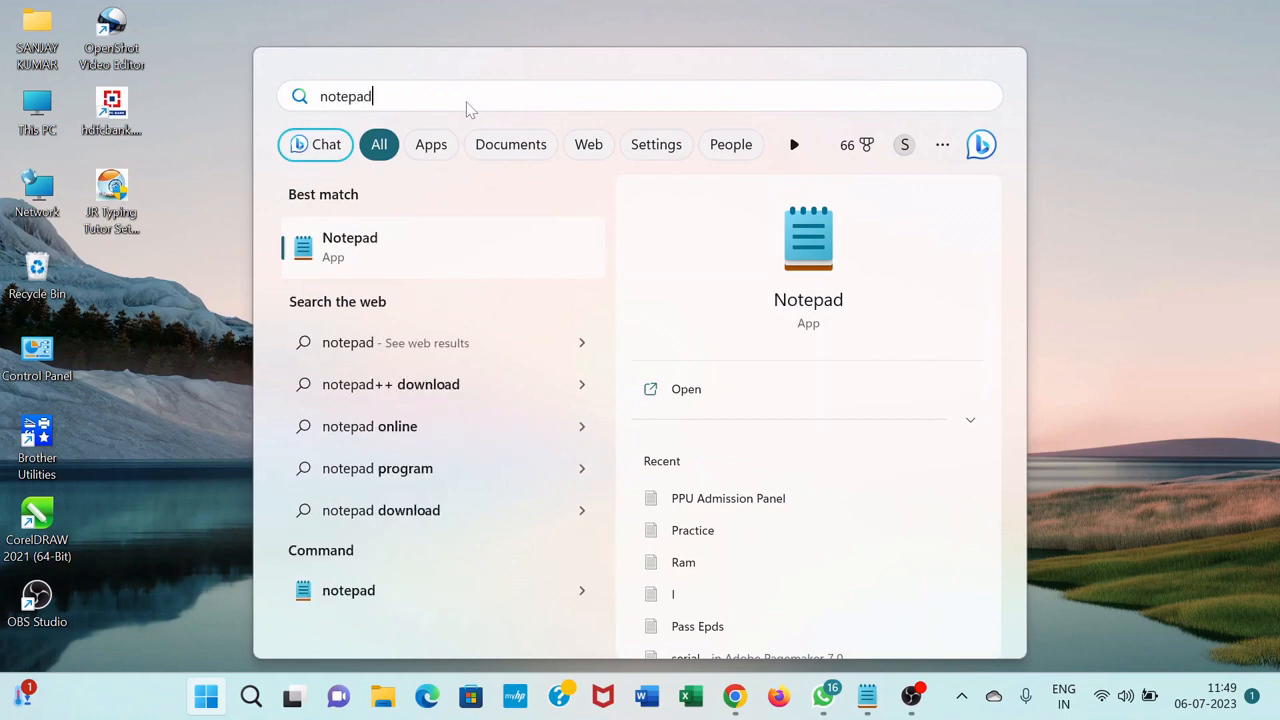
key("Return")
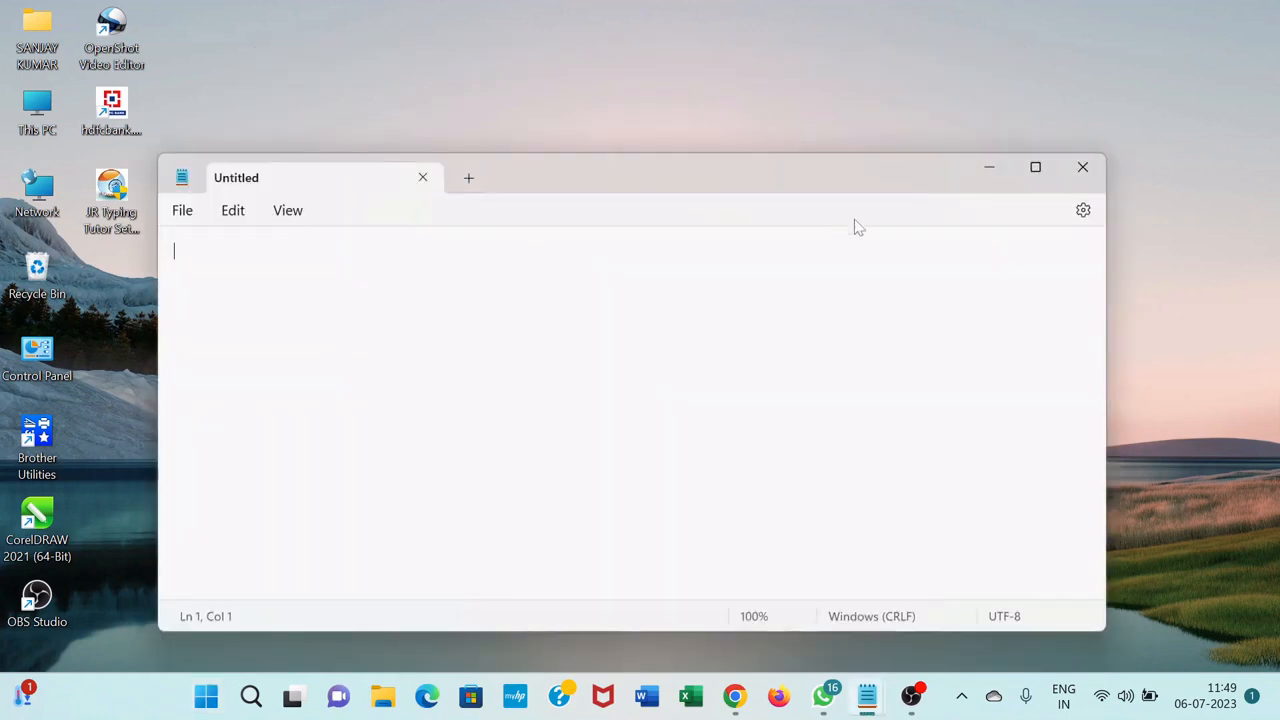
left_click(1036, 167)
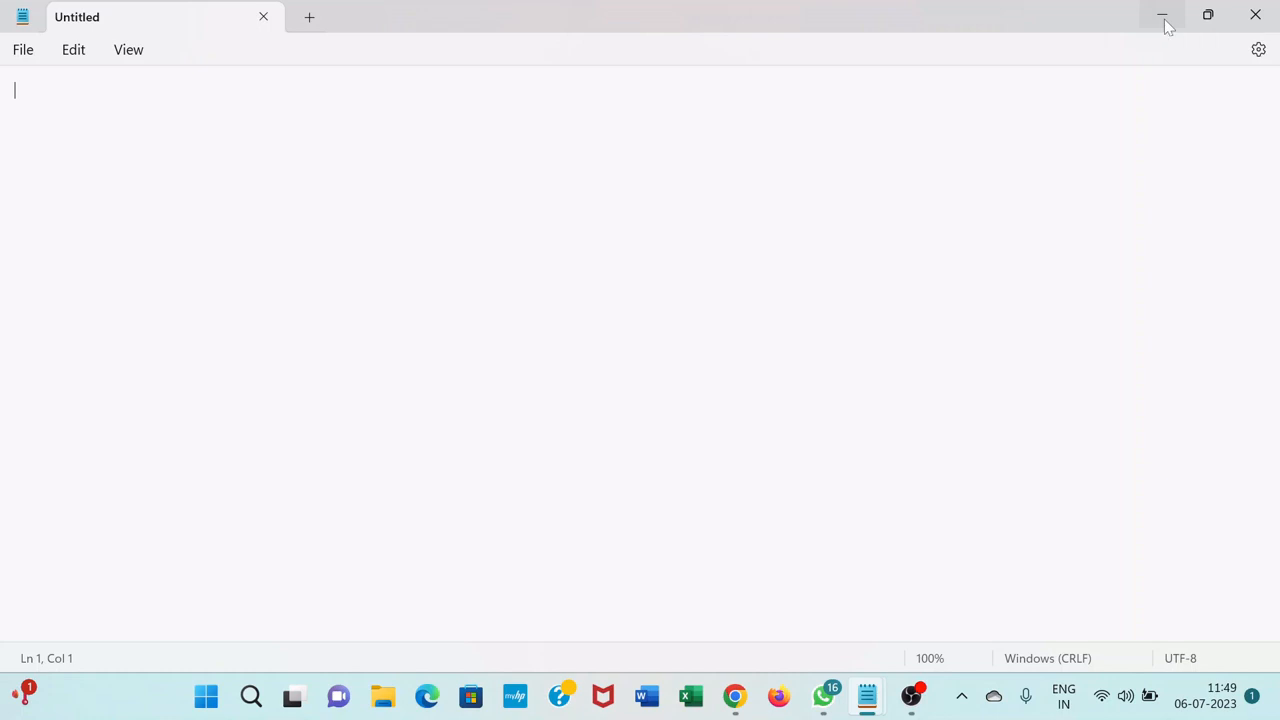
Write "Magadh Computer Institute" on the first line of the empty document
mouse_move(1206, 24)
type("M")
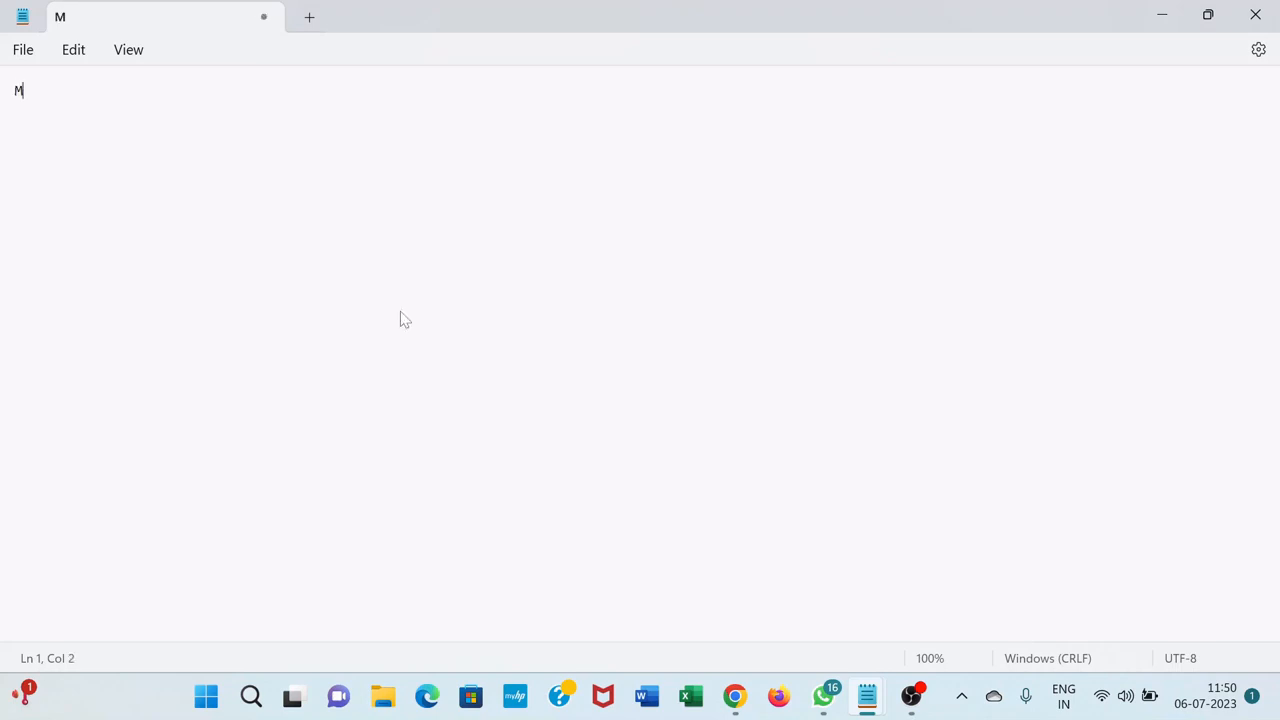
type("agadh Computer ")
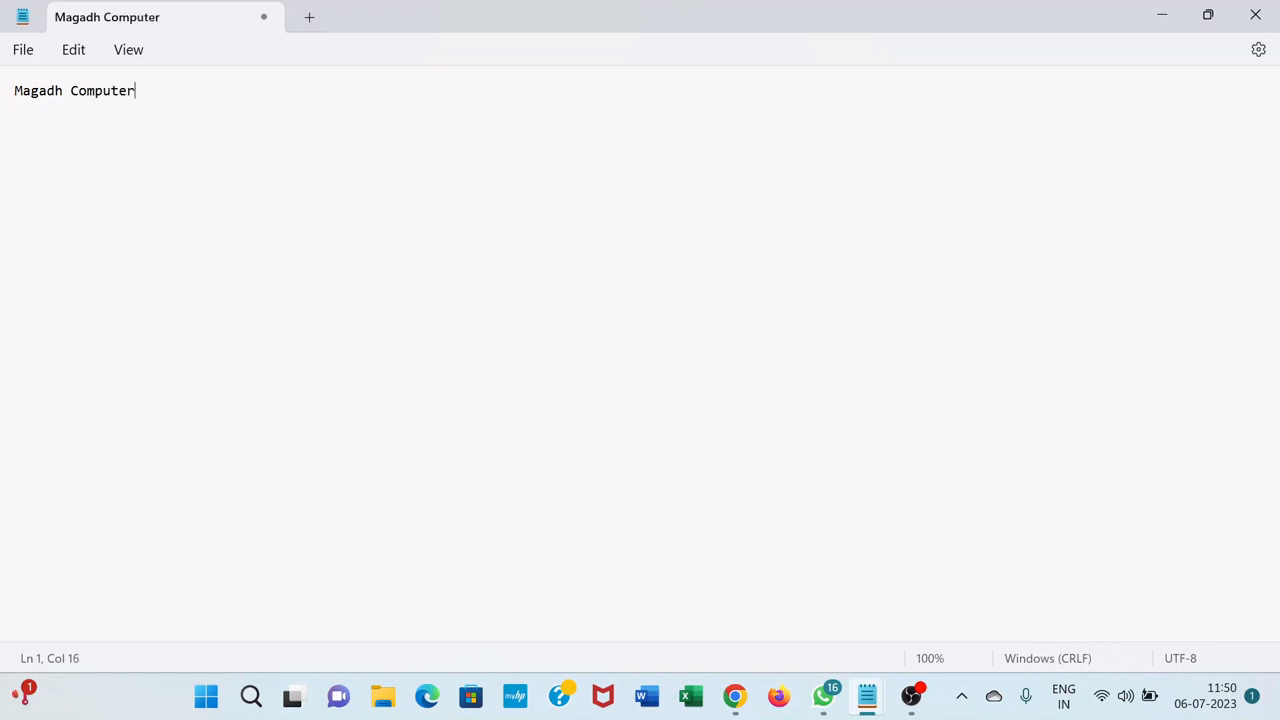
type("Institute")
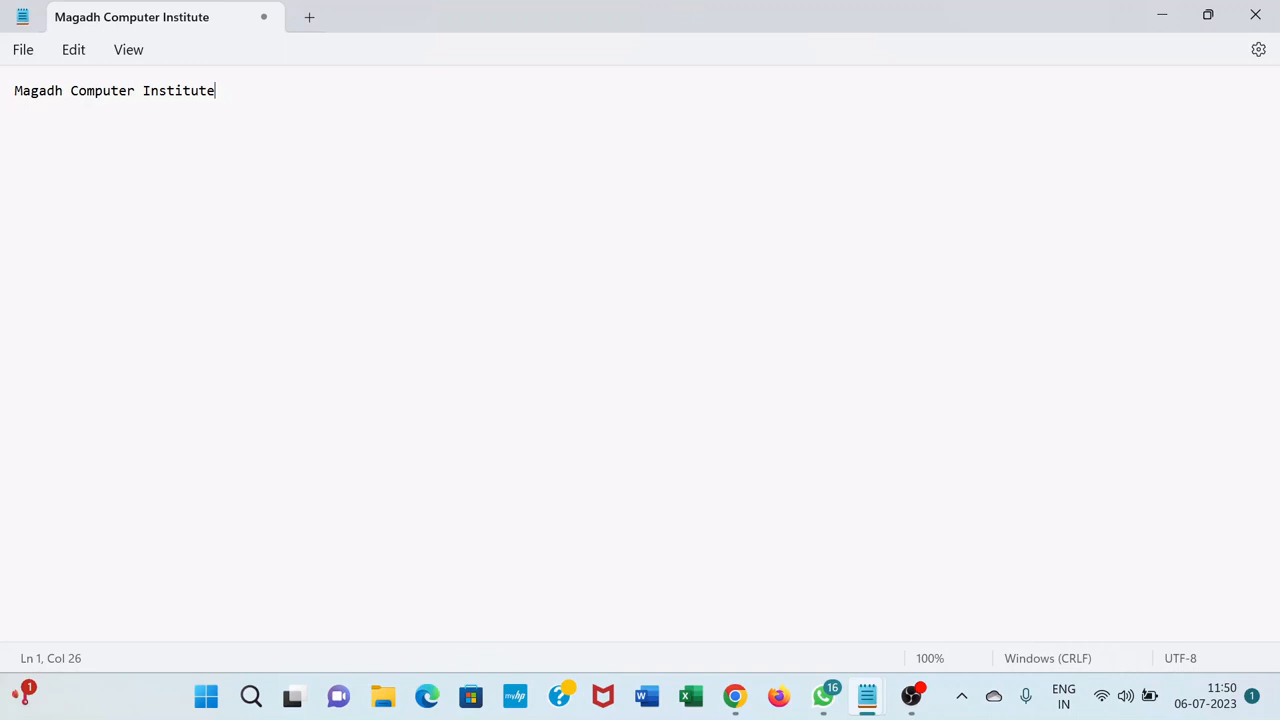
Start saving the document and choose New Volume (D:) as the save location
left_click(25, 51)
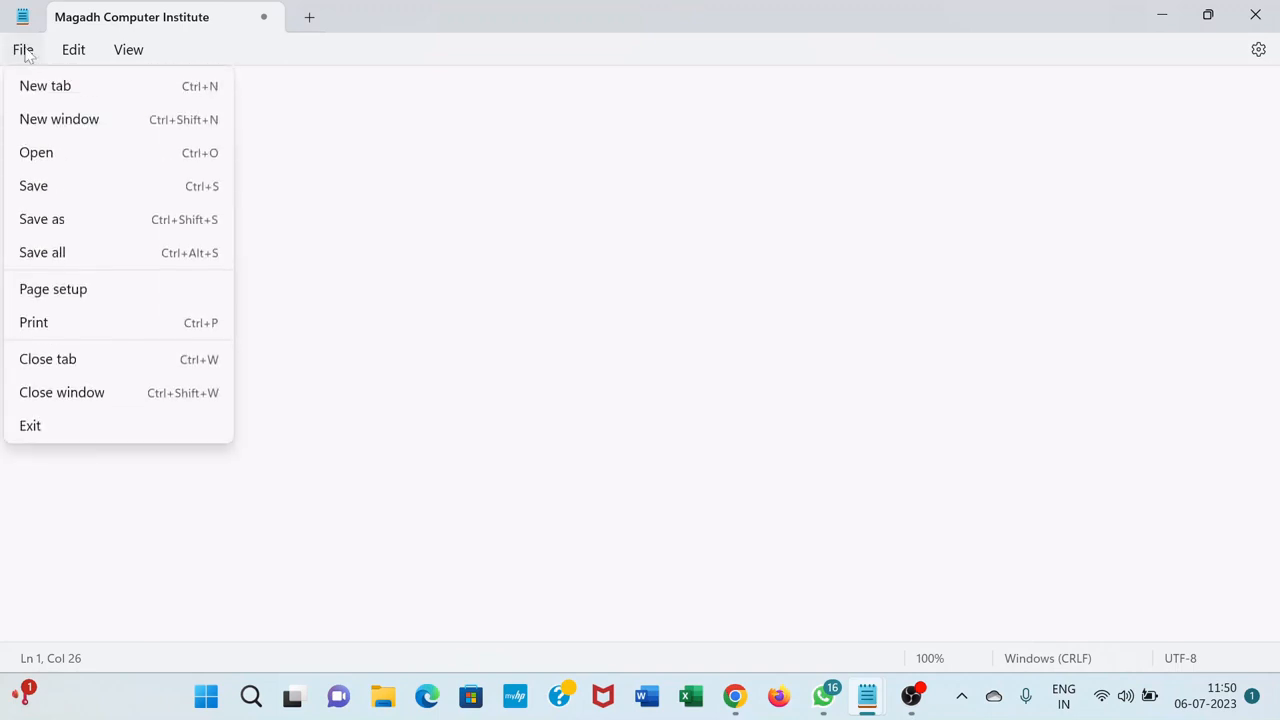
left_click(76, 188)
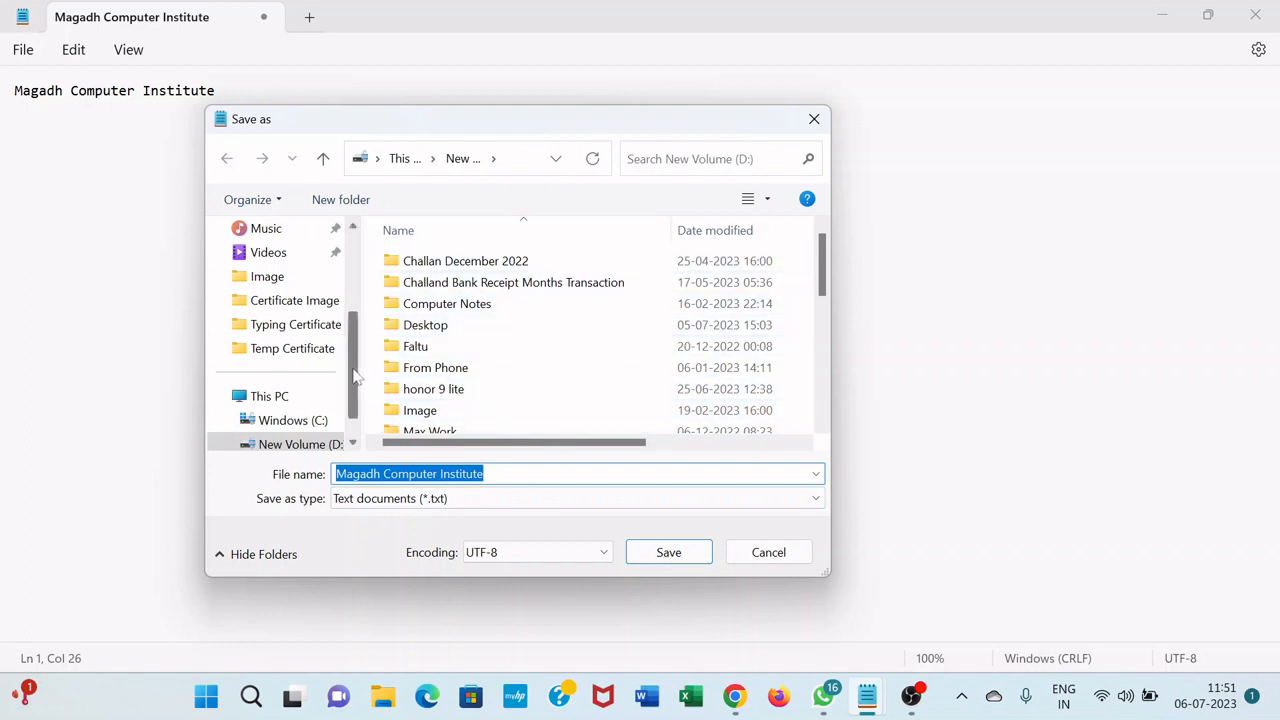
scroll(335, 292, "up", 3)
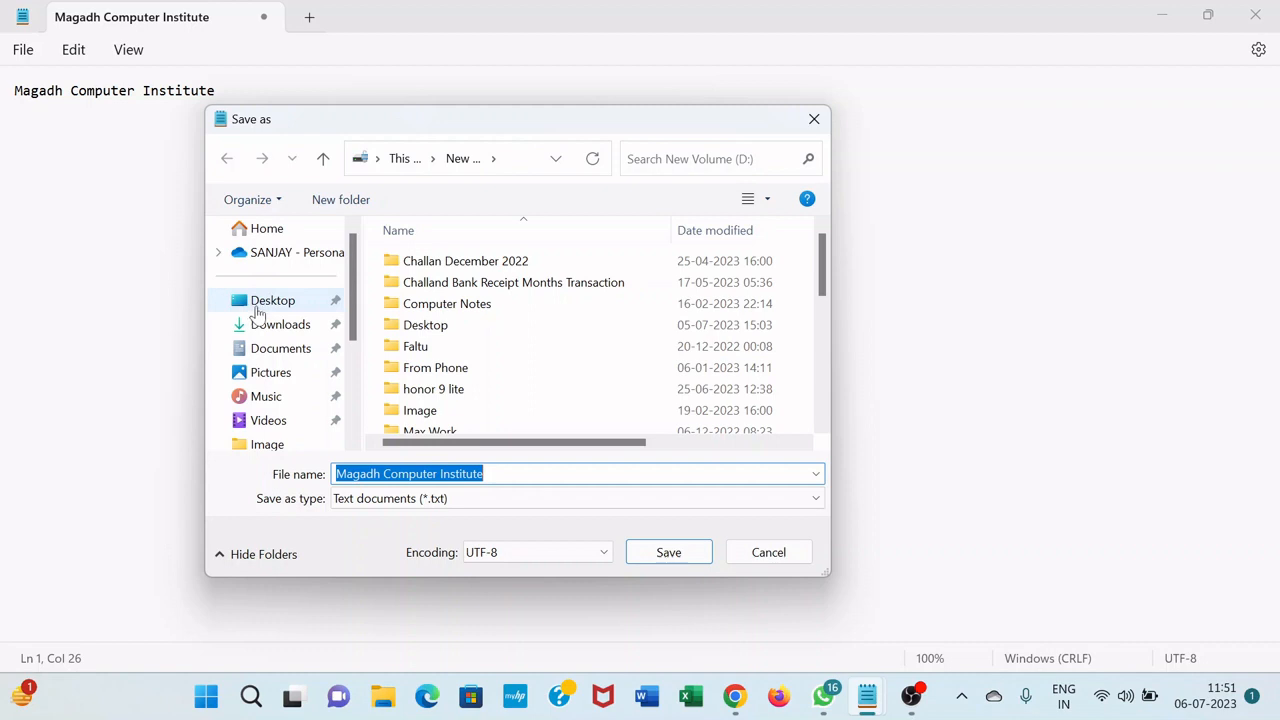
left_click(258, 306)
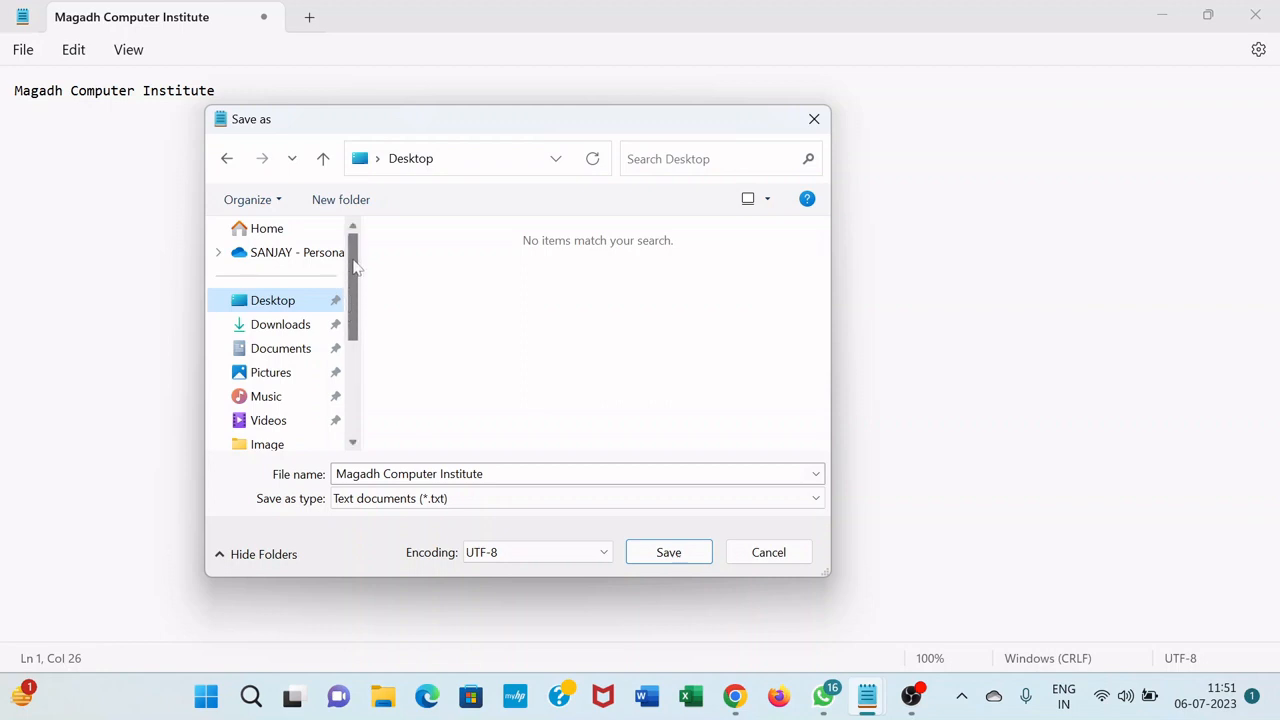
left_click_drag(354, 266, 357, 300)
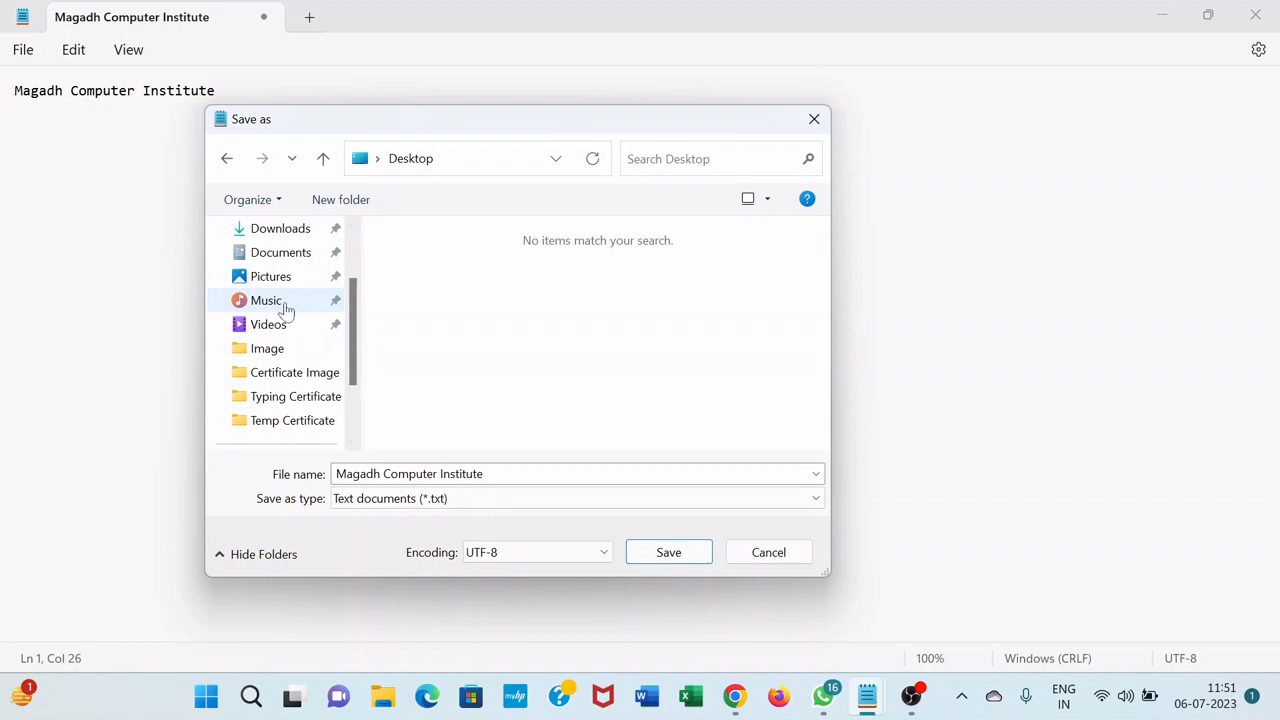
left_click_drag(357, 306, 360, 365)
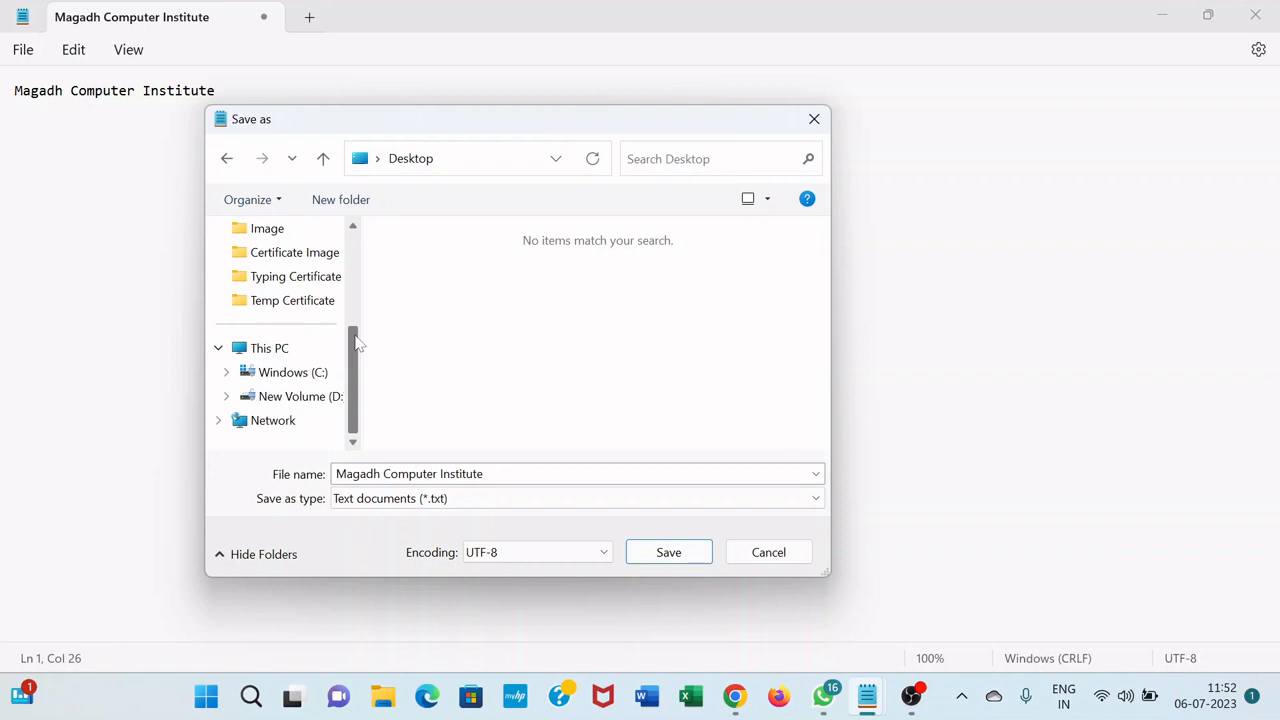
left_click(289, 400)
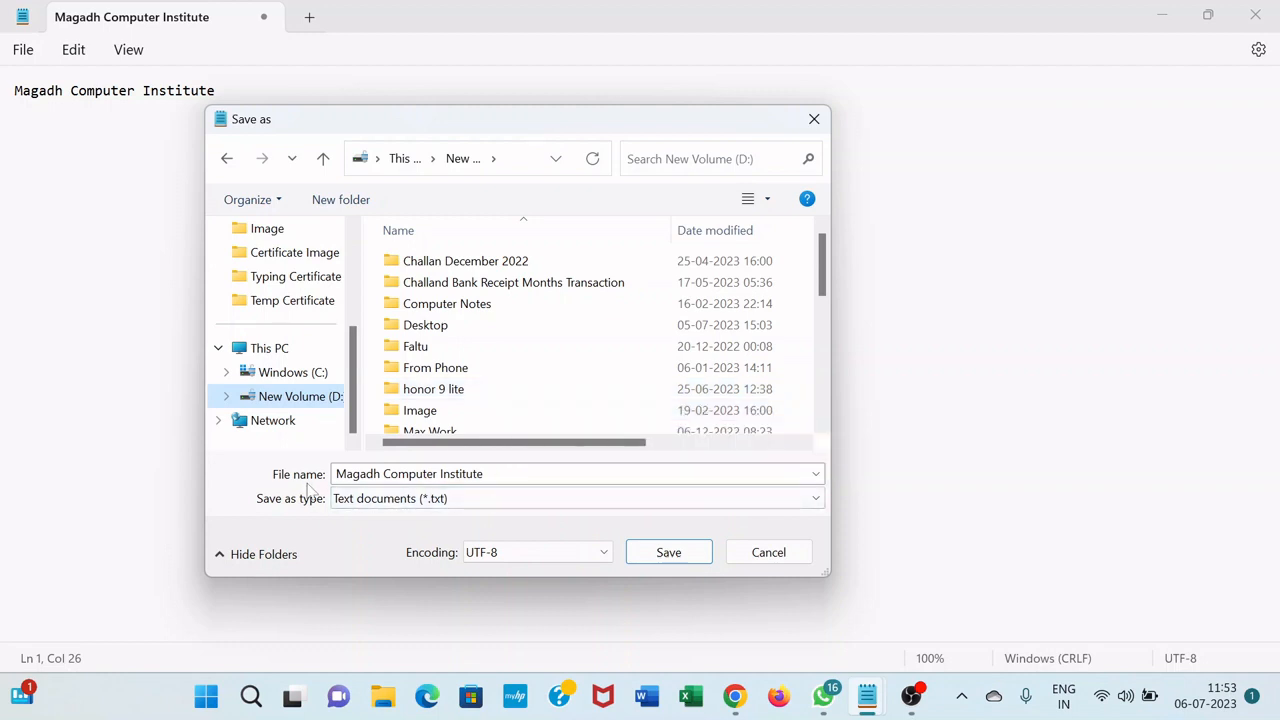
Name the file "Practice Today" and save it as a text document
left_click(404, 477)
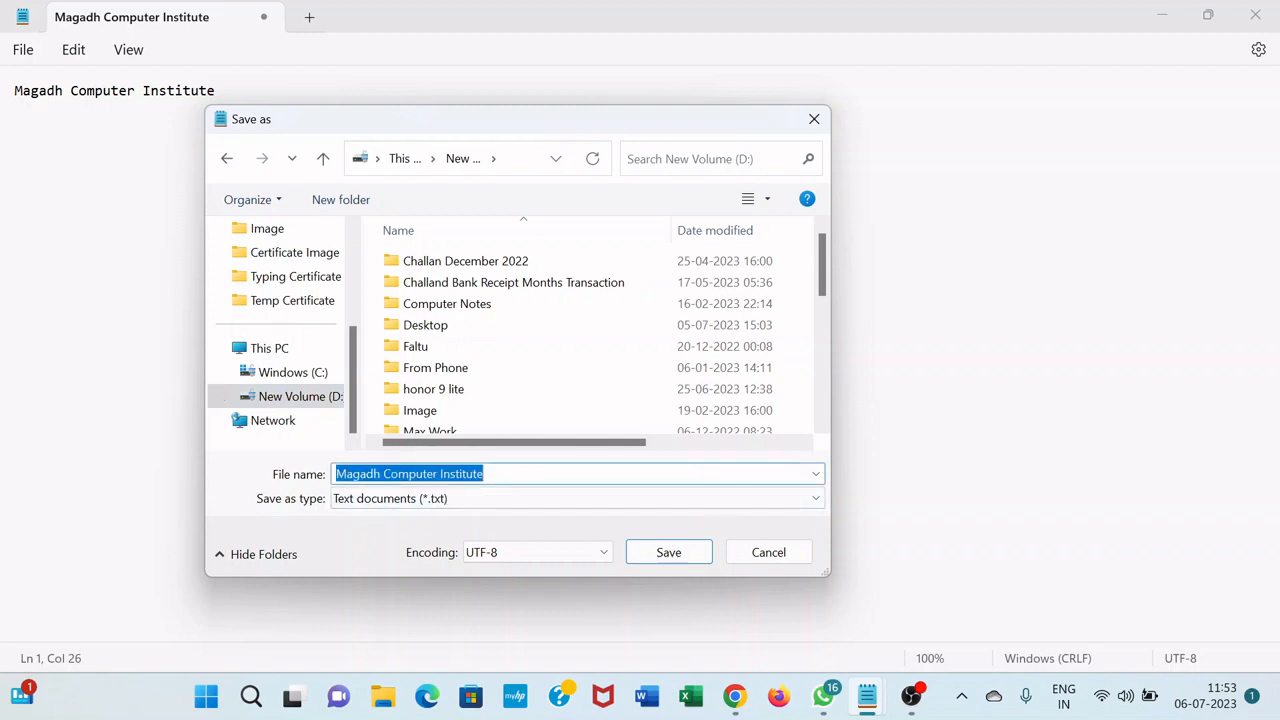
type("P")
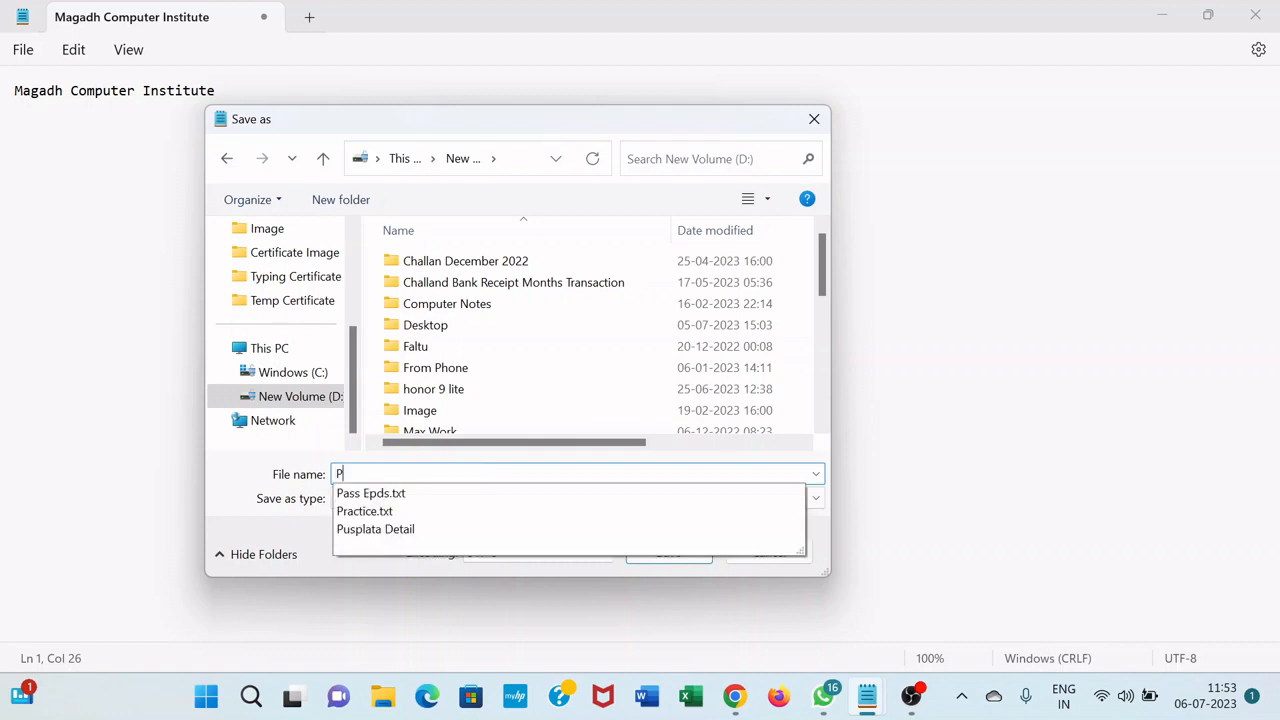
type("ractice")
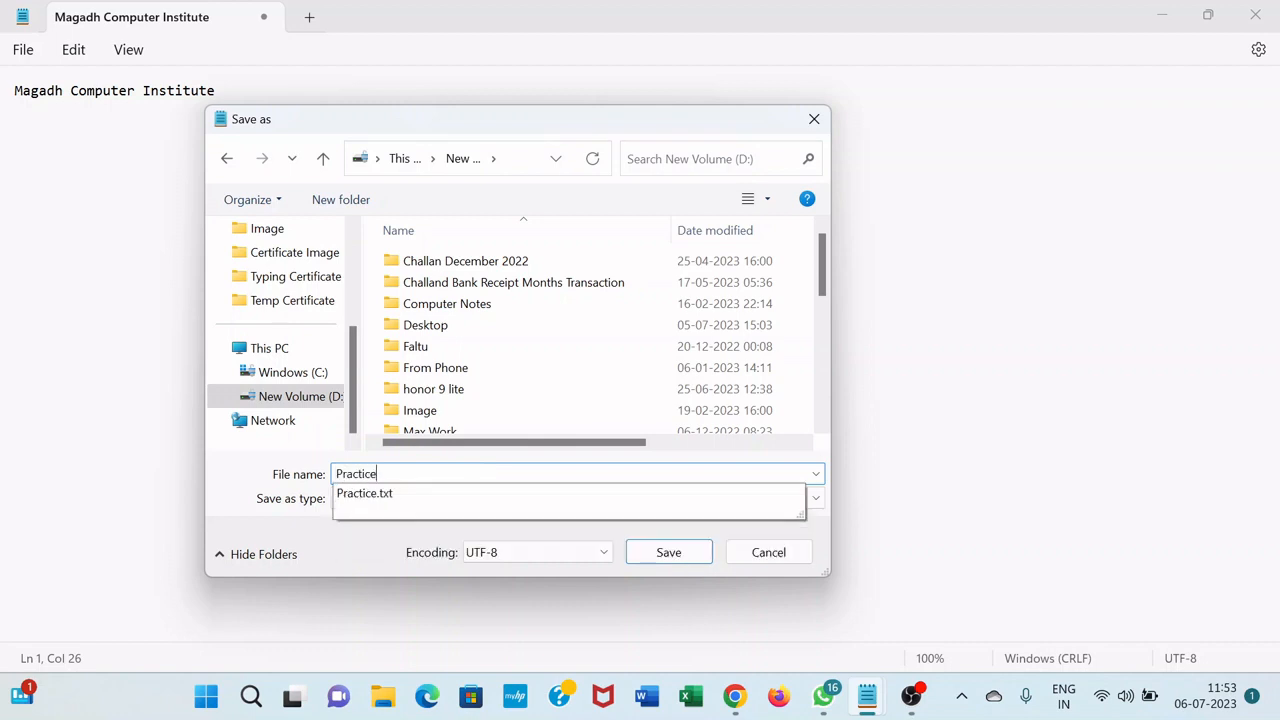
type(" Today")
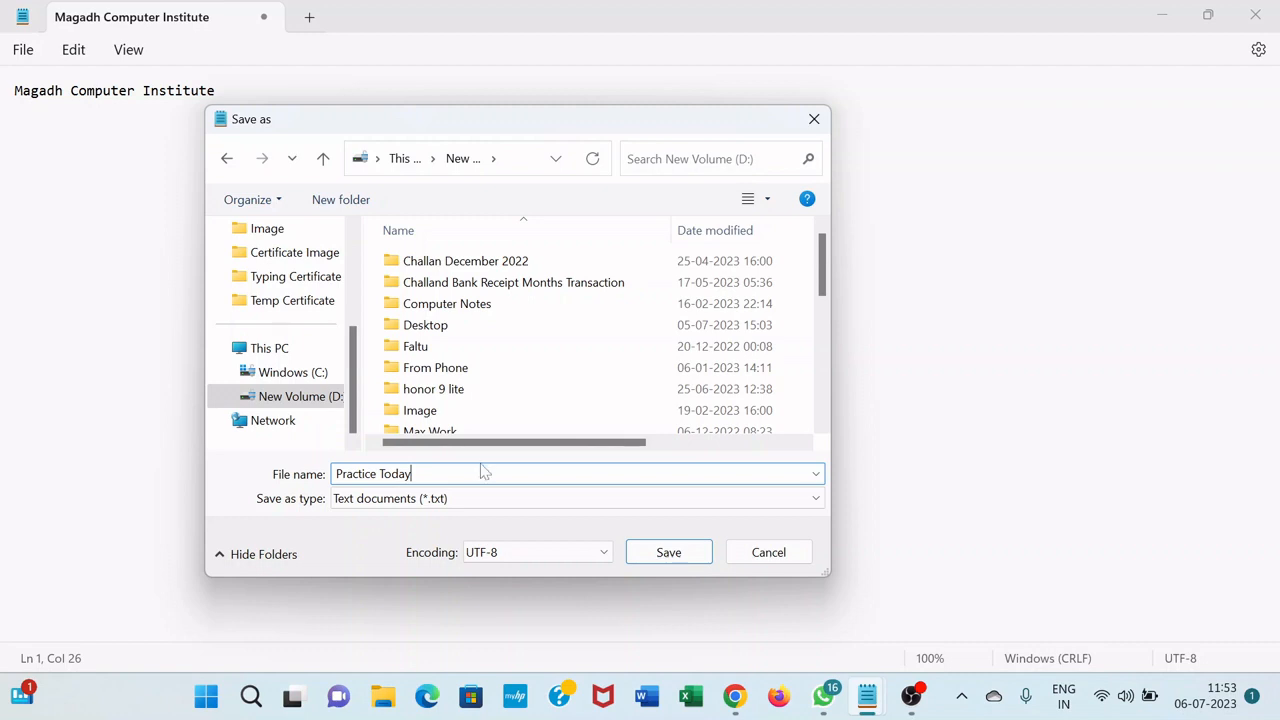
left_click(670, 554)
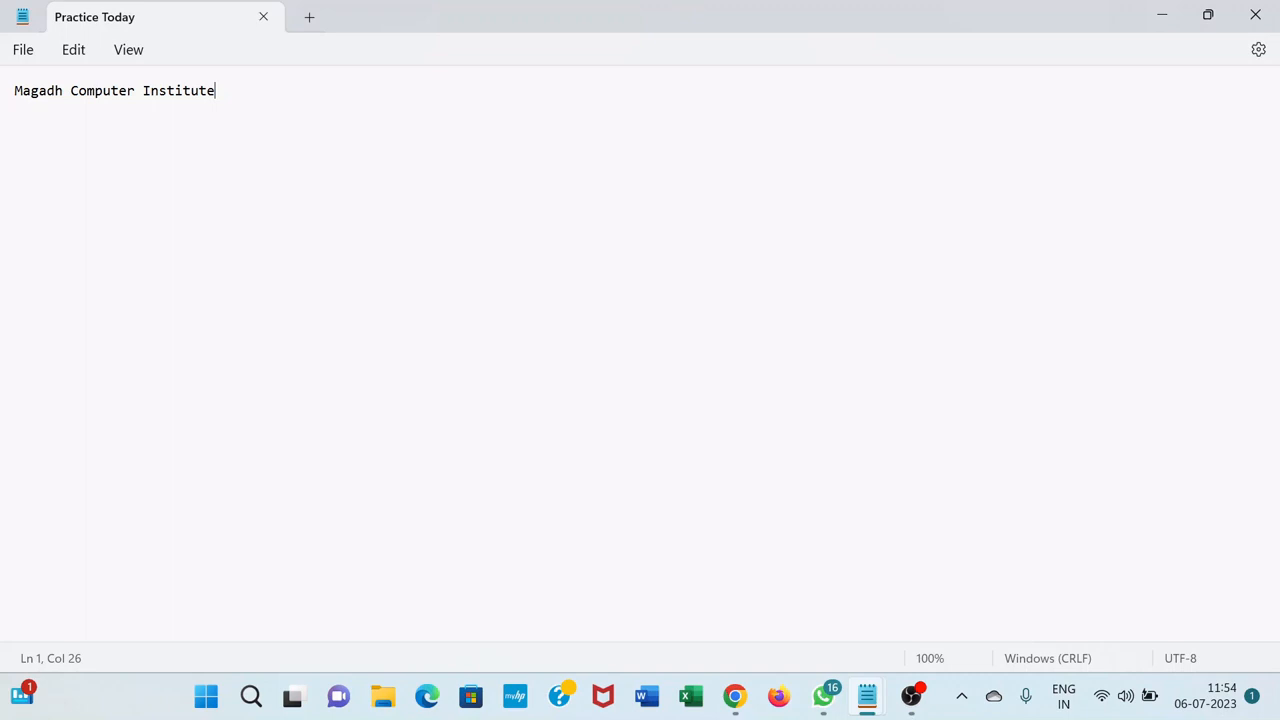
Add the line "This is a boy" below the heading after one blank line, and save the changes
key("Return")
key("Return")
type("Thiss")
key("BackSpace")
key("BackSpace")
key("BackSpace")
type("is is a boy")
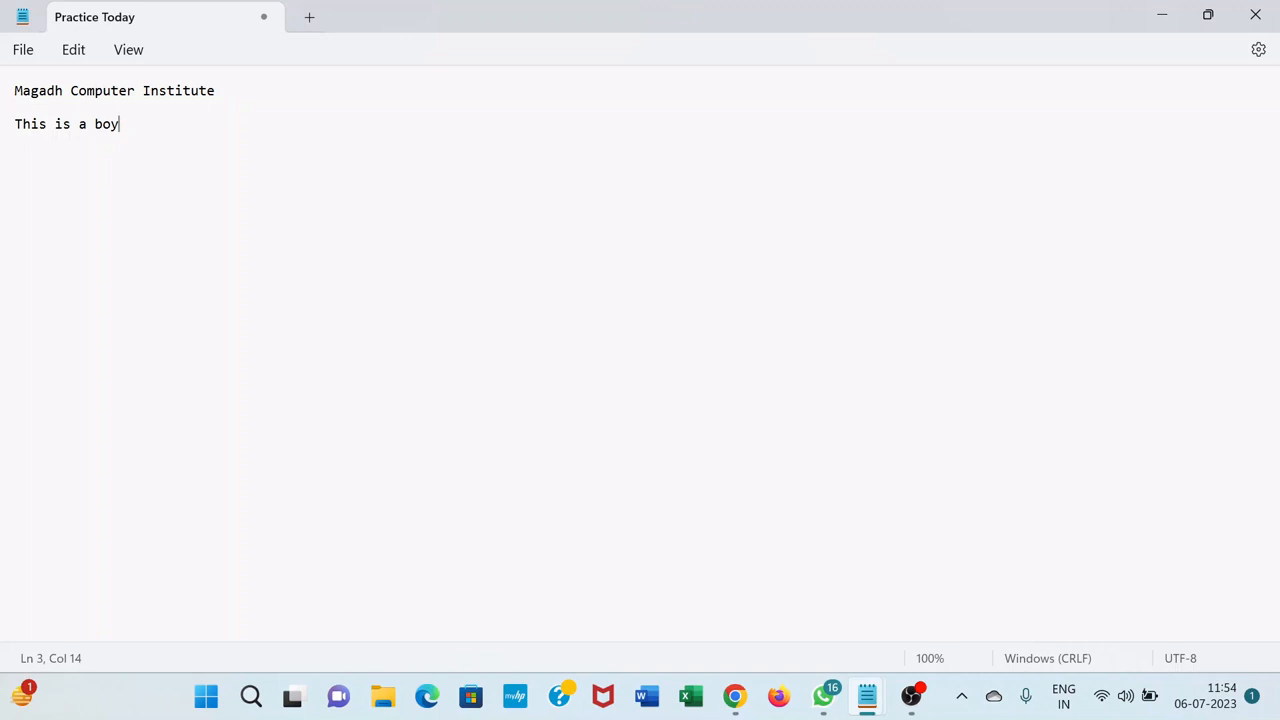
key("Return")
left_click(22, 50)
left_click(50, 187)
Save a copy of the document under the new name "Magadh Text File" on New Volume (D:)
left_click(23, 50)
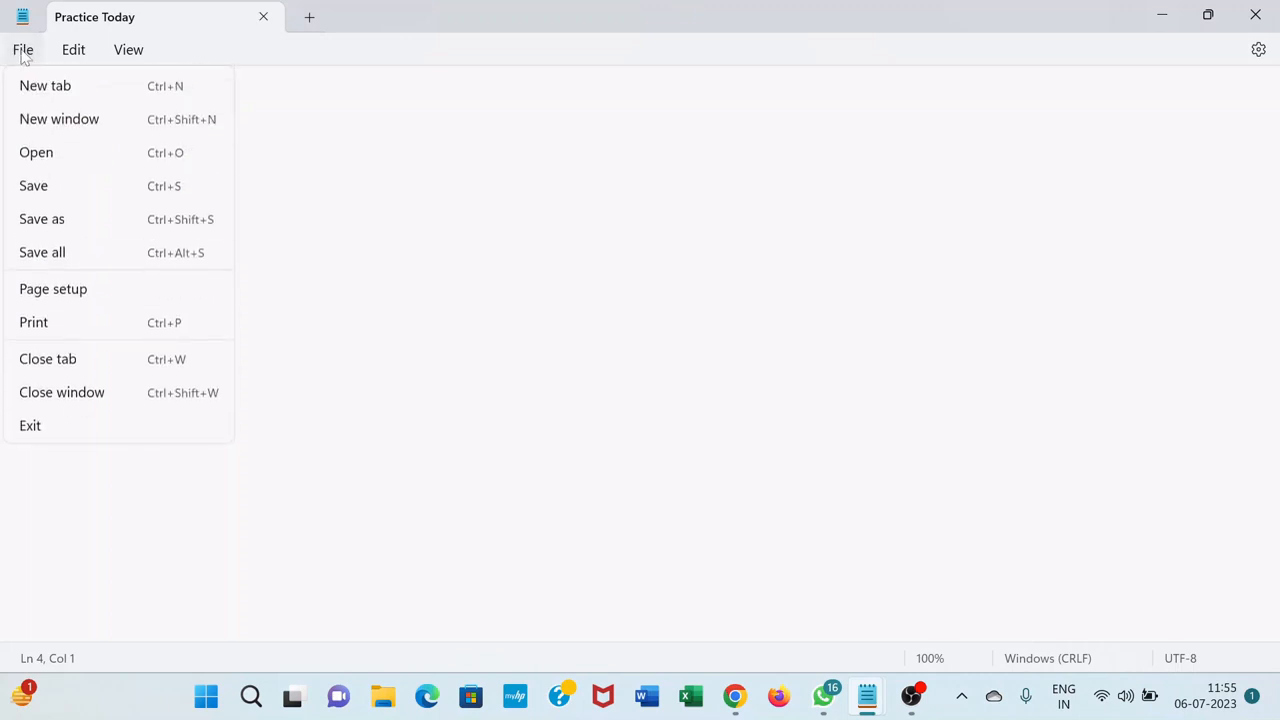
left_click(46, 228)
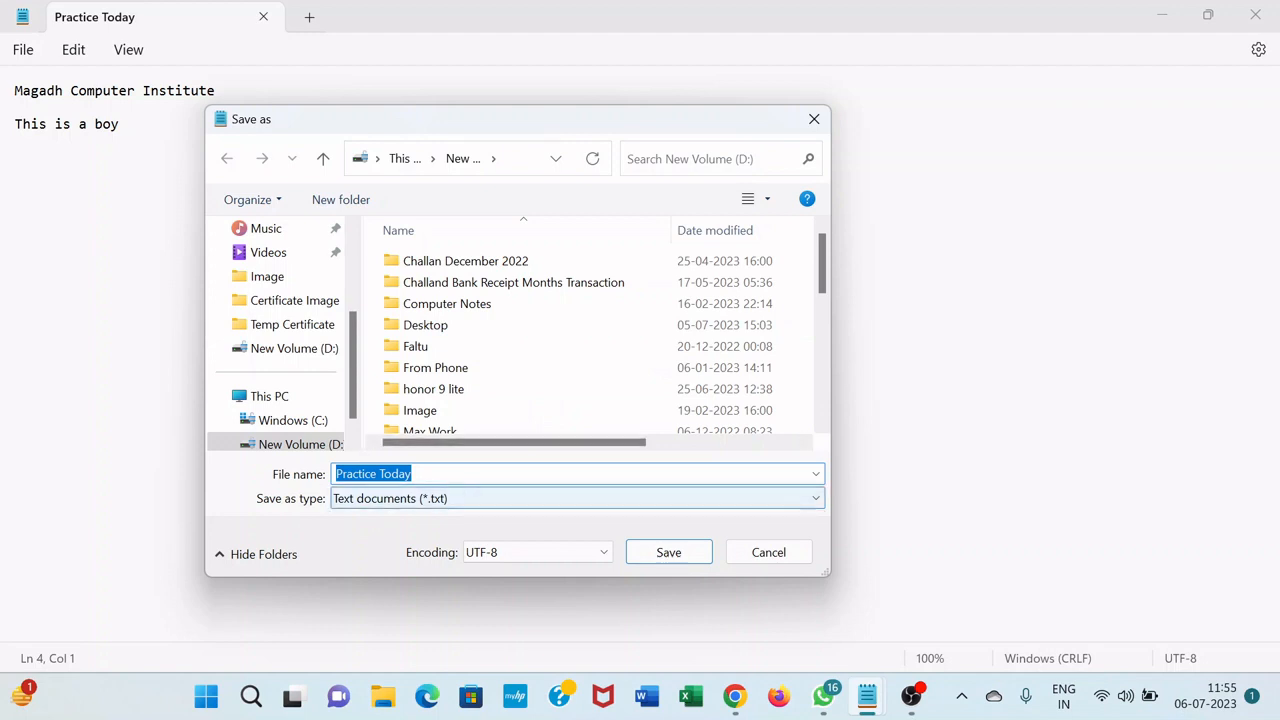
key("End")
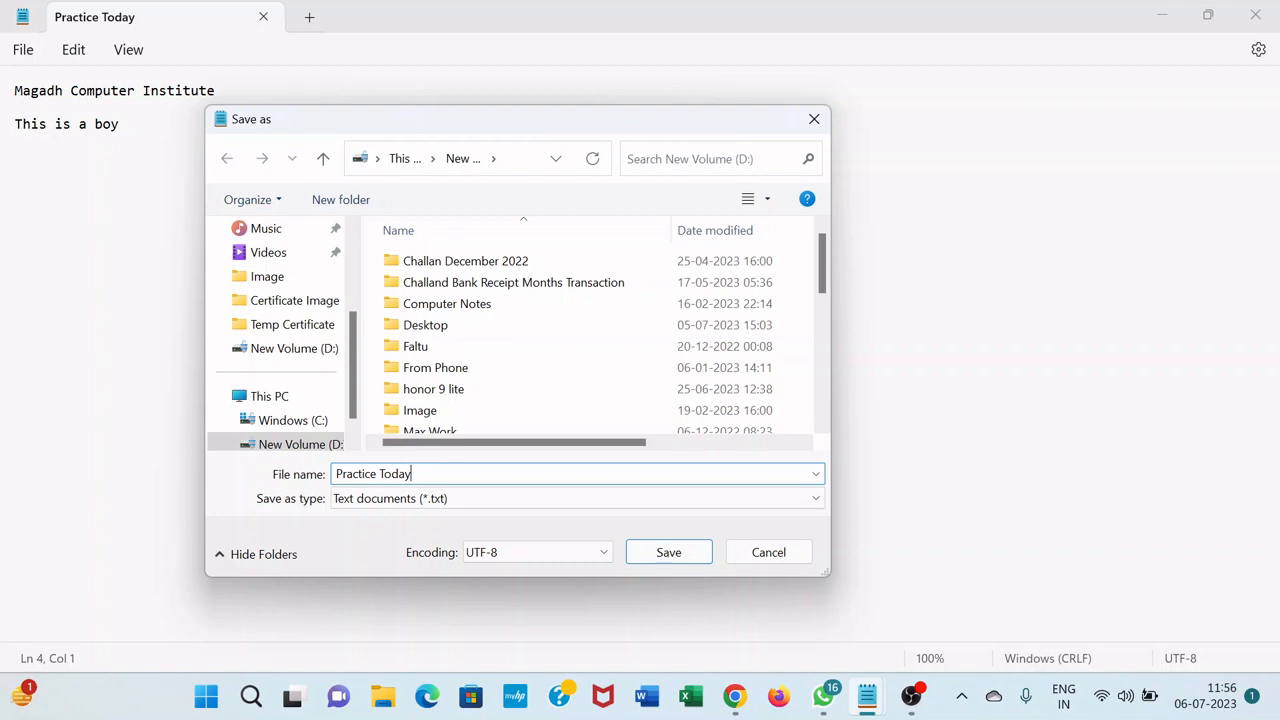
key("BackSpace")
key("BackSpace")
key("BackSpace")
key("BackSpace")
key("BackSpace")
key("BackSpace")
key("BackSpace")
key("BackSpace")
key("BackSpace")
key("BackSpace")
key("BackSpace")
key("BackSpace")
key("BackSpace")
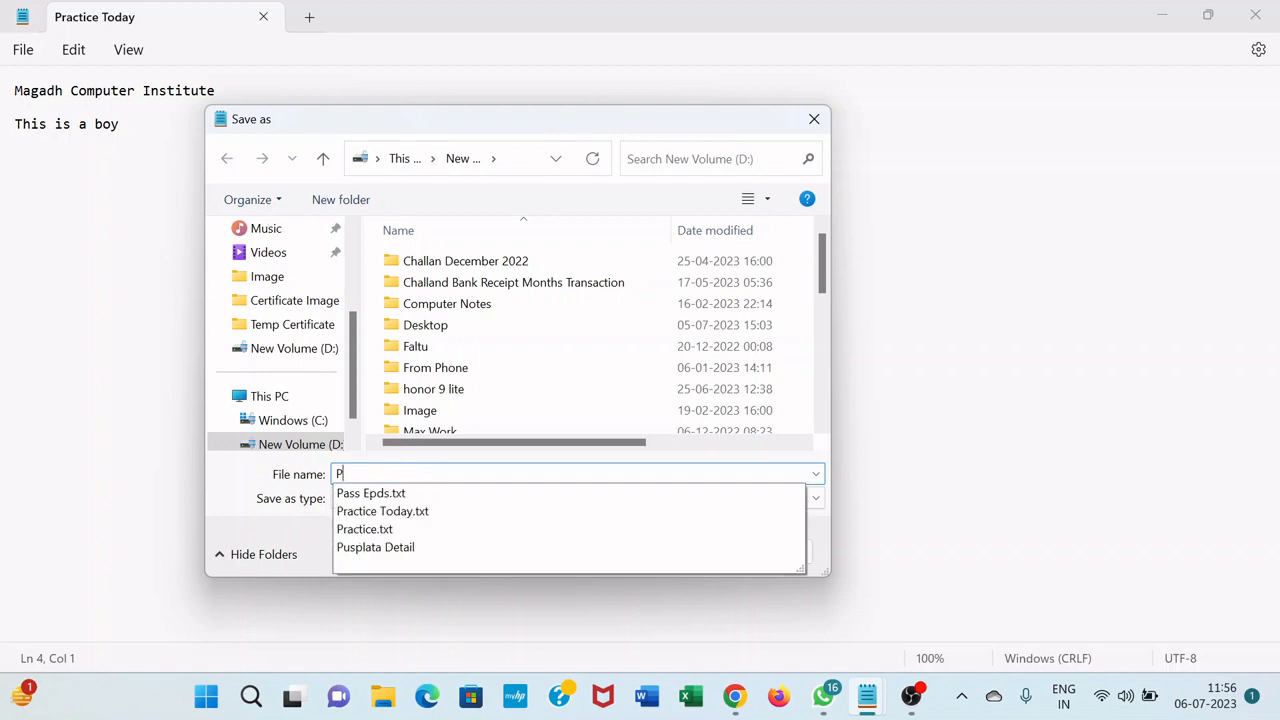
key("BackSpace")
type("Mag")
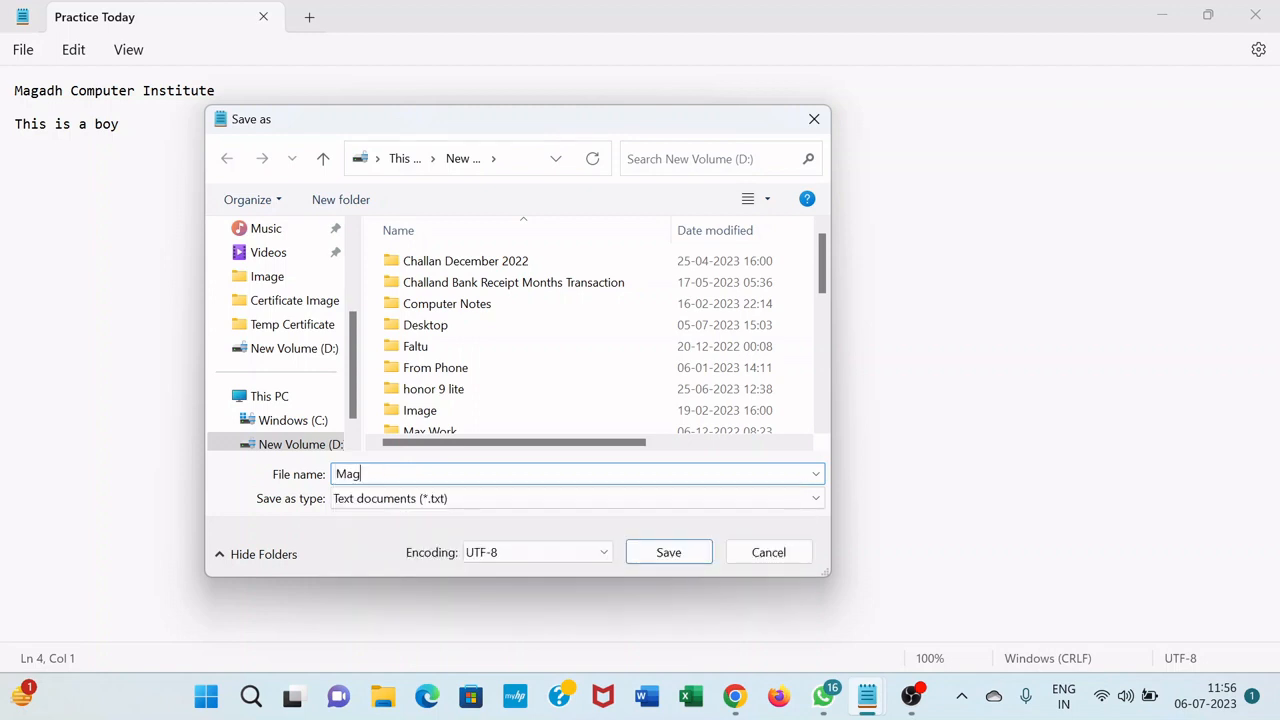
type("adh Text File")
left_click(703, 552)
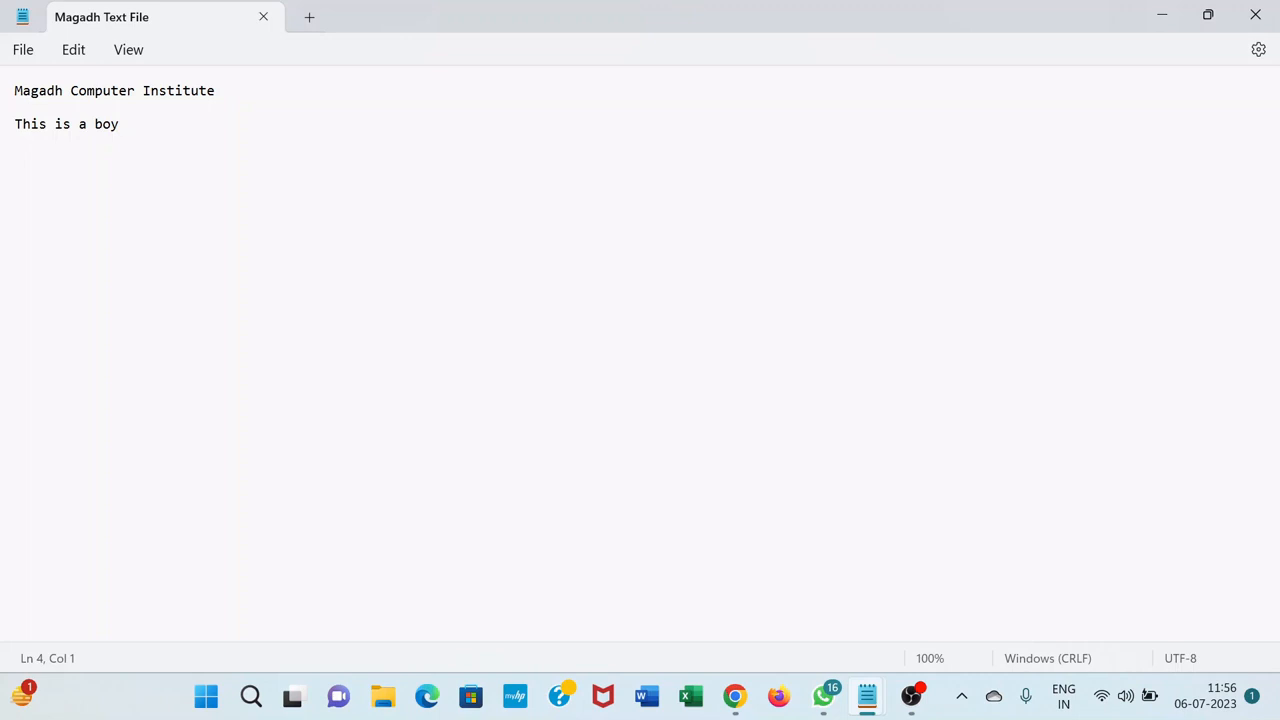
Open the page setup, select A4 (210 x 297 mm) paper, and try landscape orientation before choosing portrait again
left_click(23, 51)
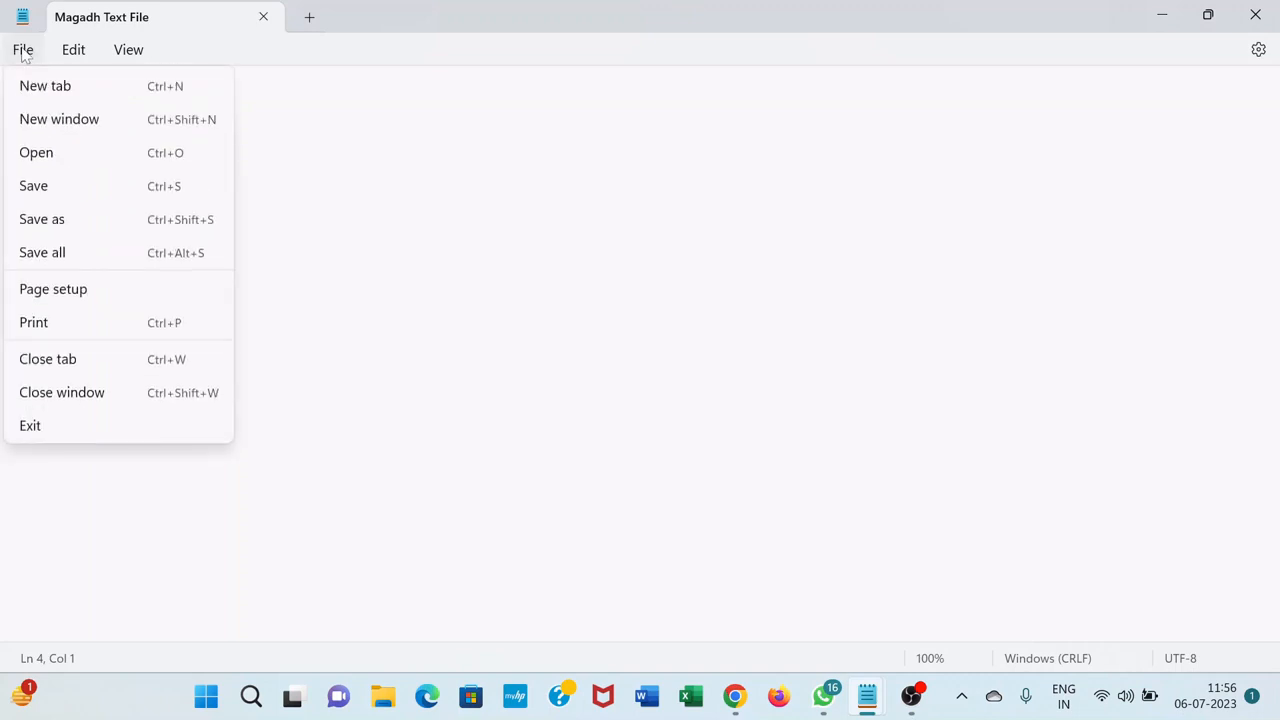
left_click(72, 292)
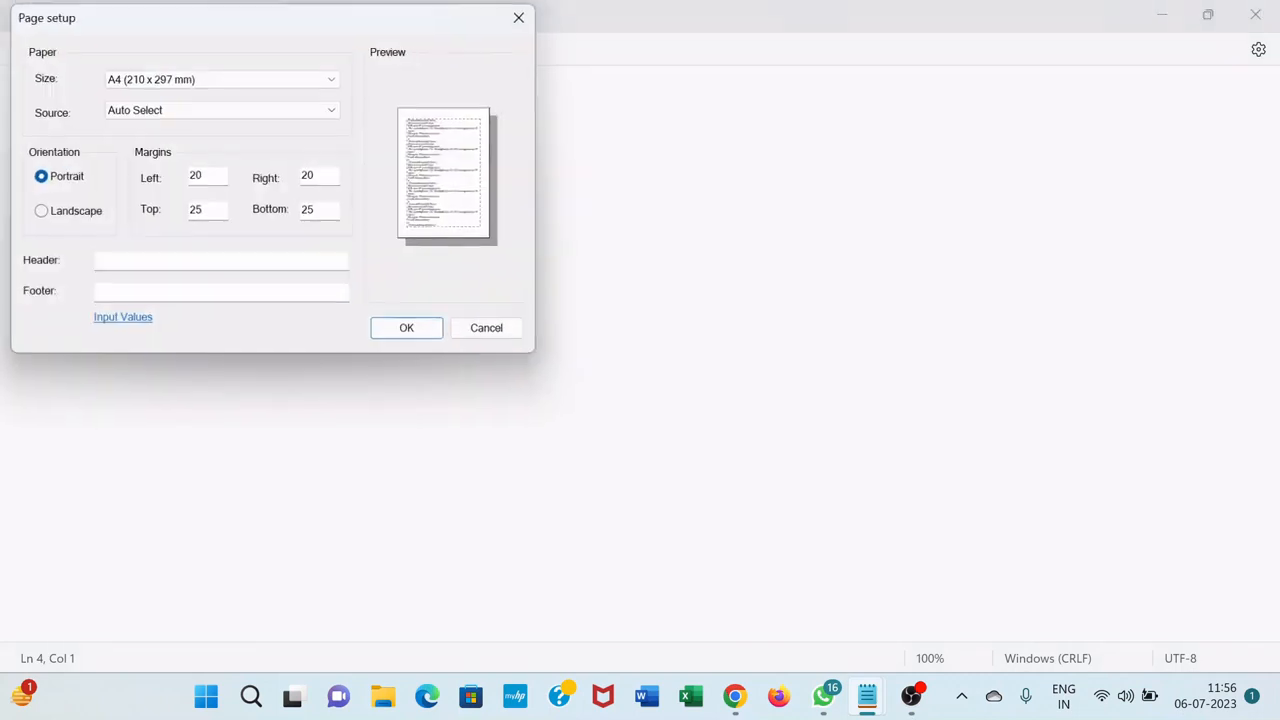
left_click_drag(169, 23, 420, 112)
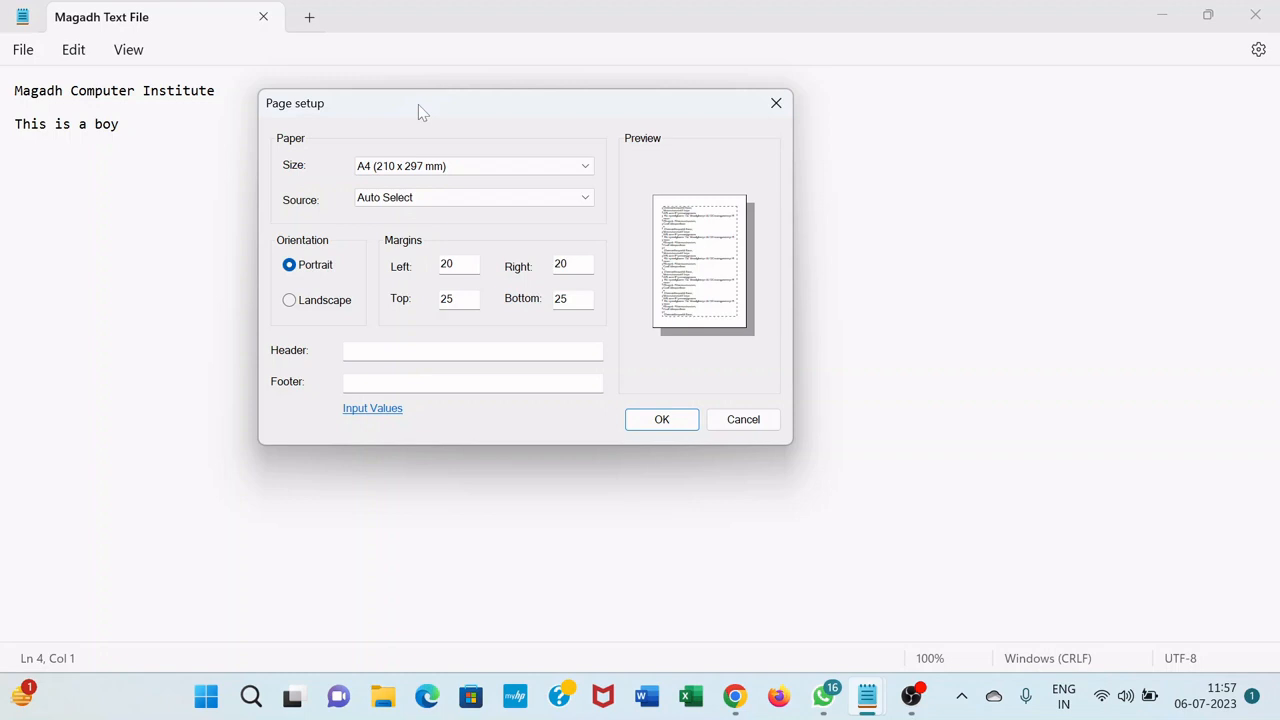
left_click_drag(430, 112, 381, 92)
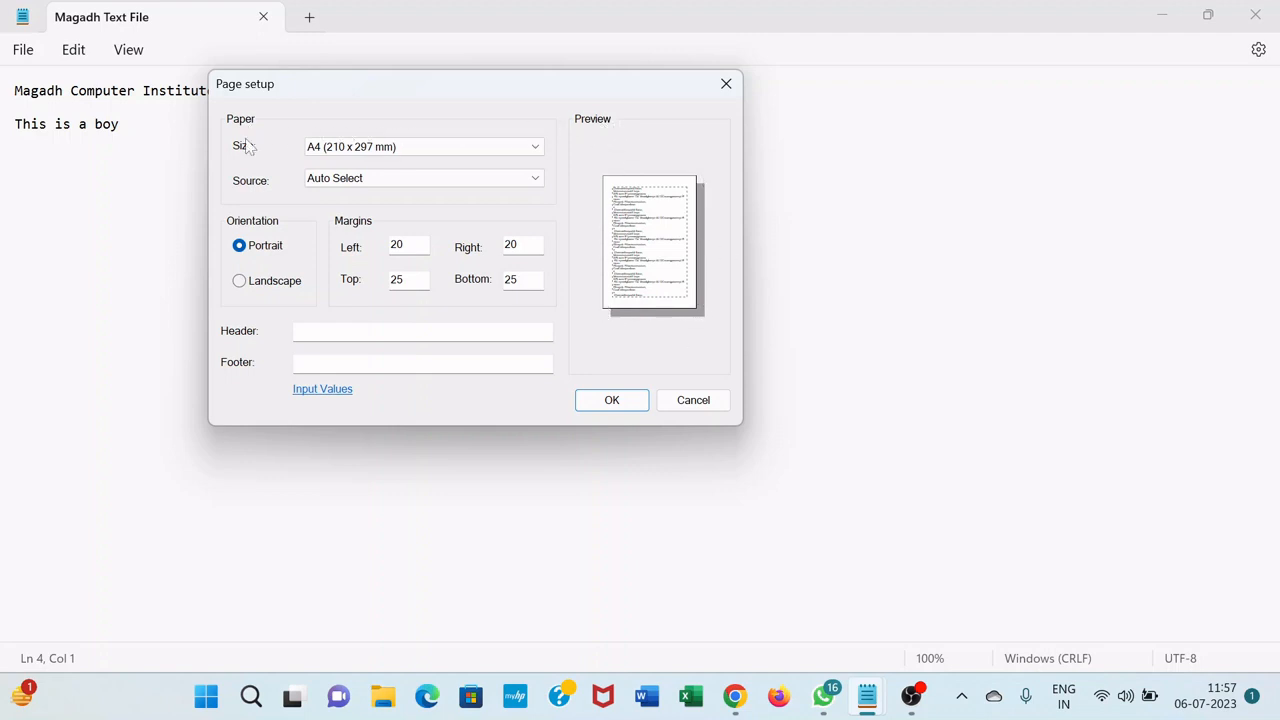
left_click(503, 148)
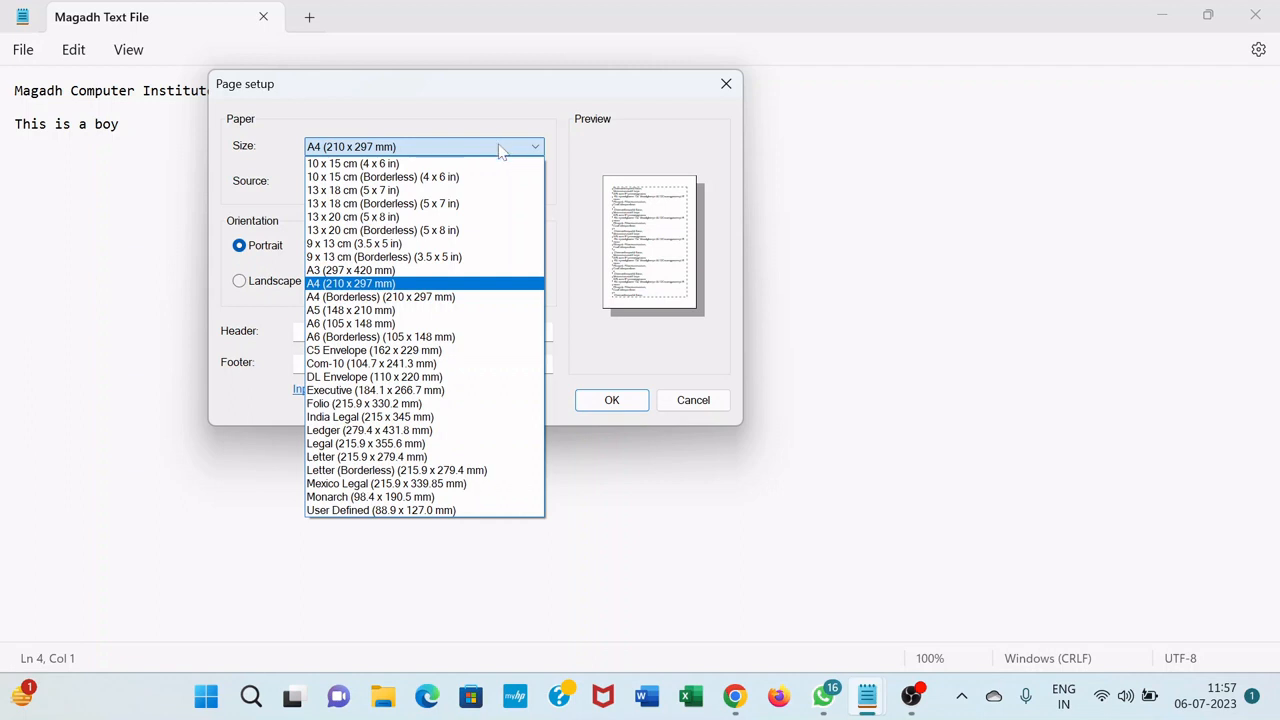
left_click(358, 284)
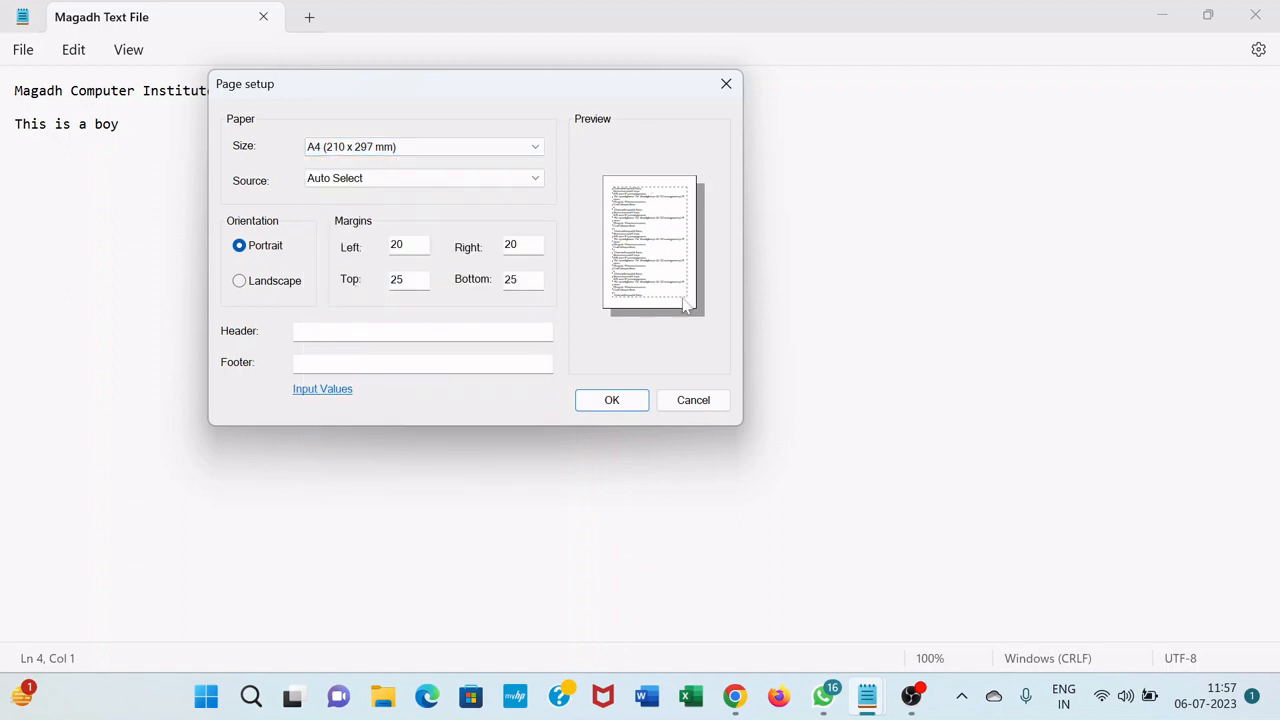
left_click(240, 281)
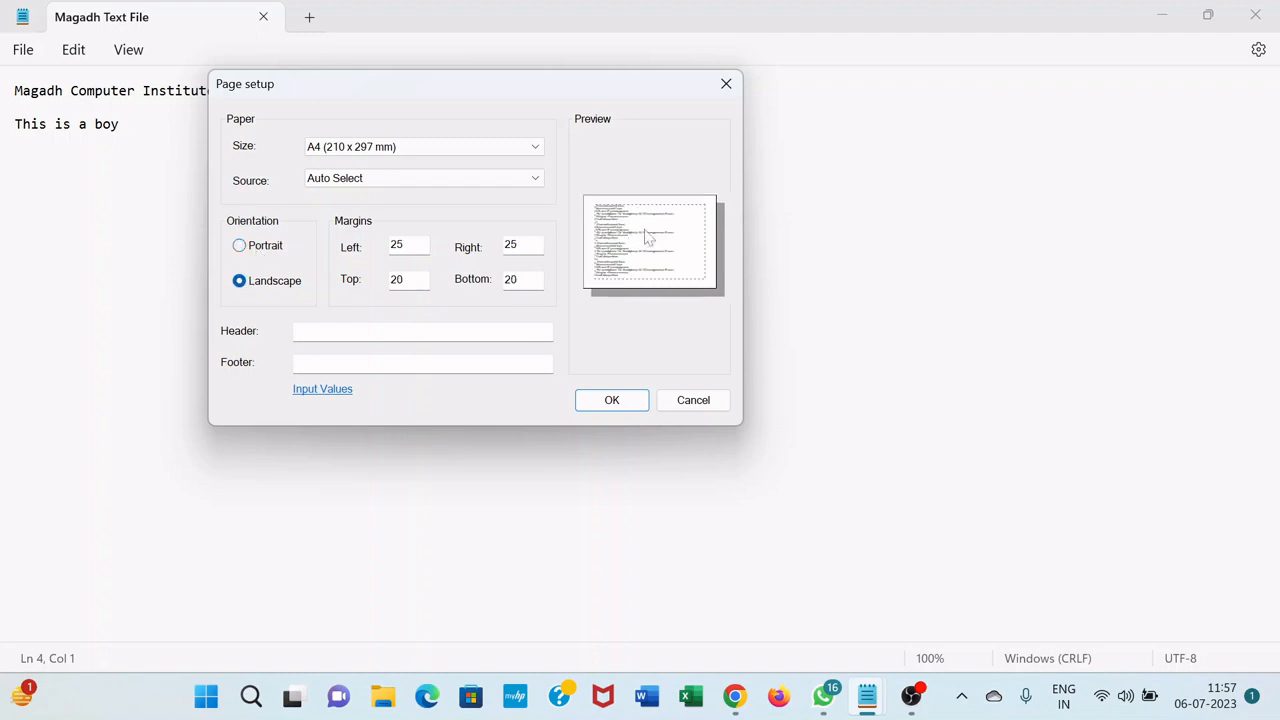
left_click(240, 246)
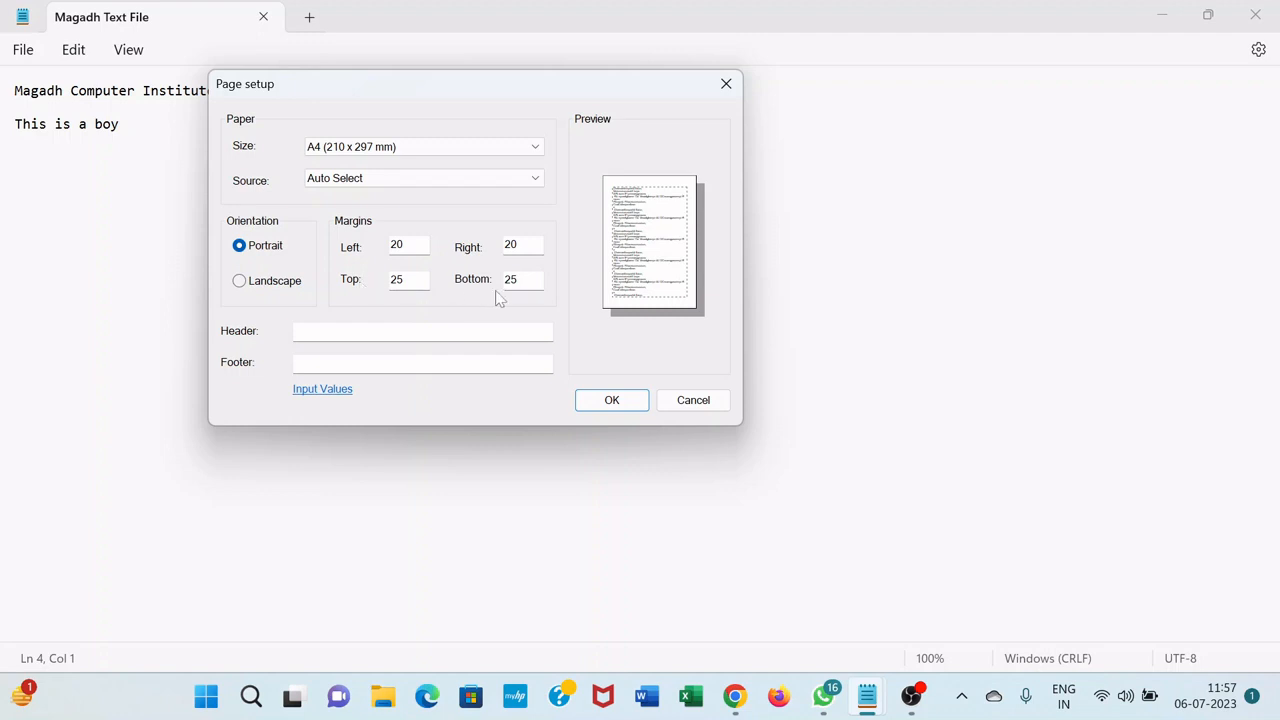
Set the left margin to 25 and the right margin to 50, and apply the page setup
double_click(403, 244)
type("0.5")
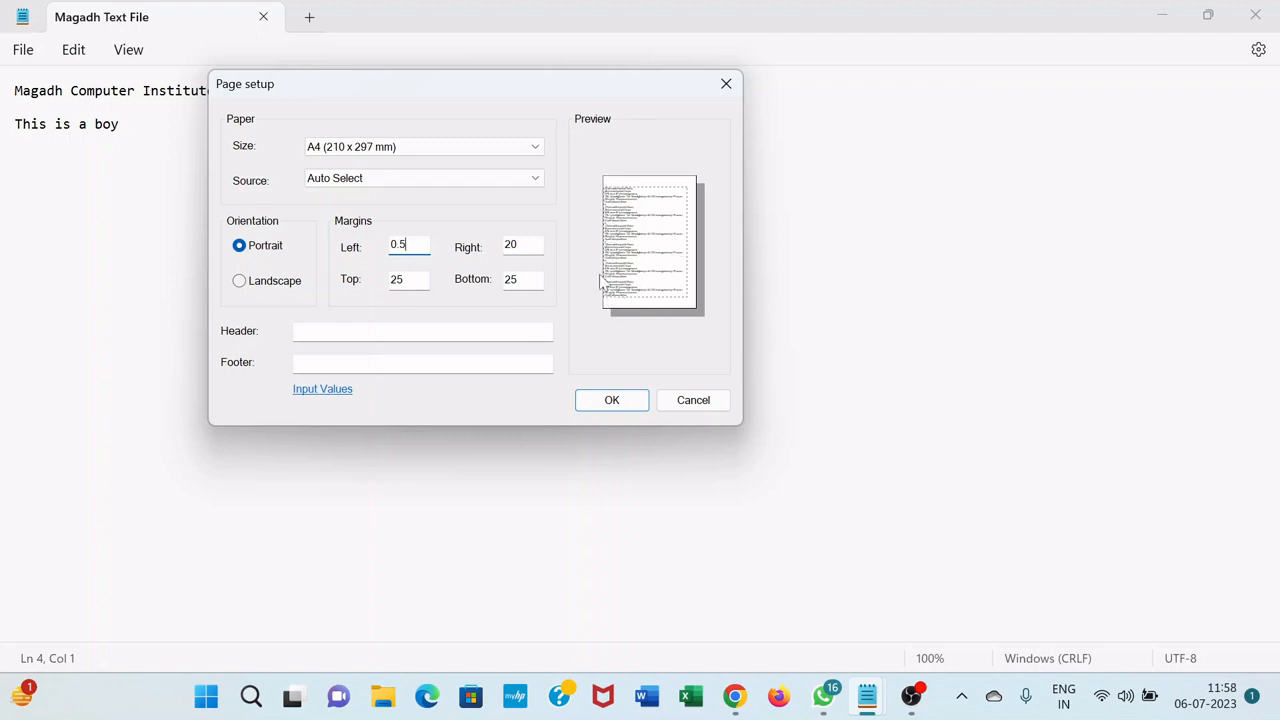
key("BackSpace")
key("BackSpace")
key("BackSpace")
type("25")
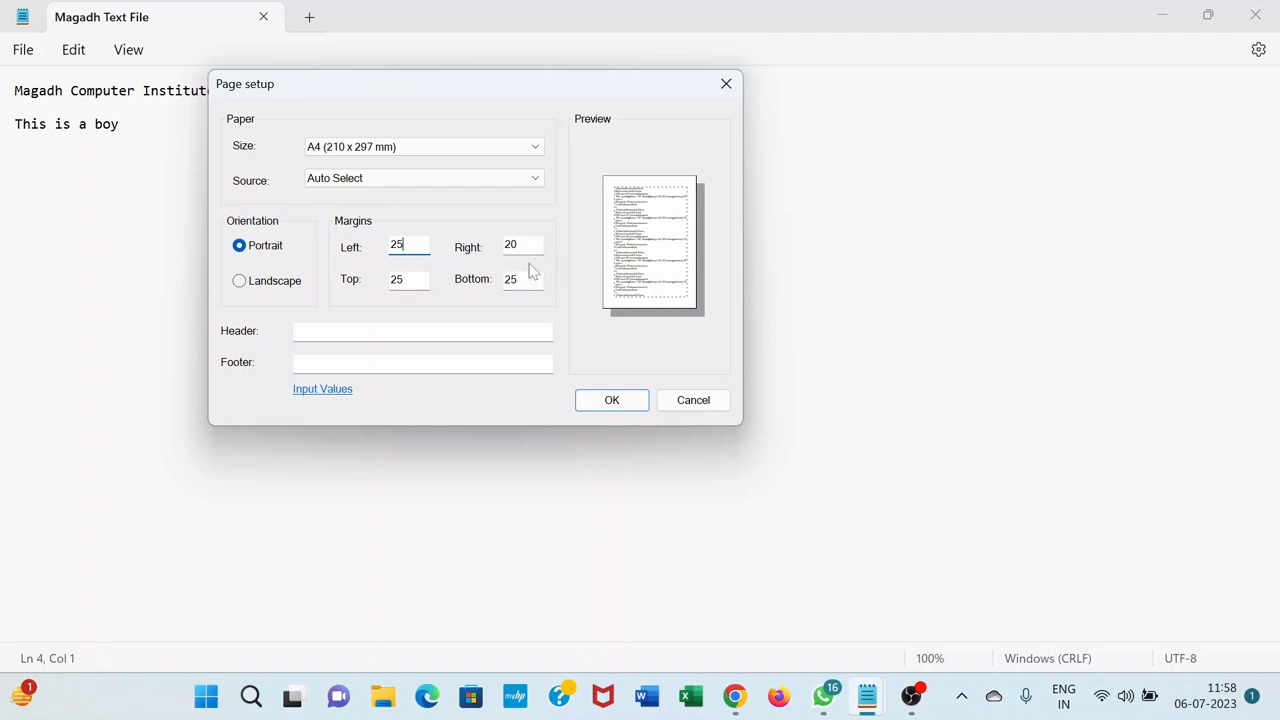
key("Tab")
type("50")
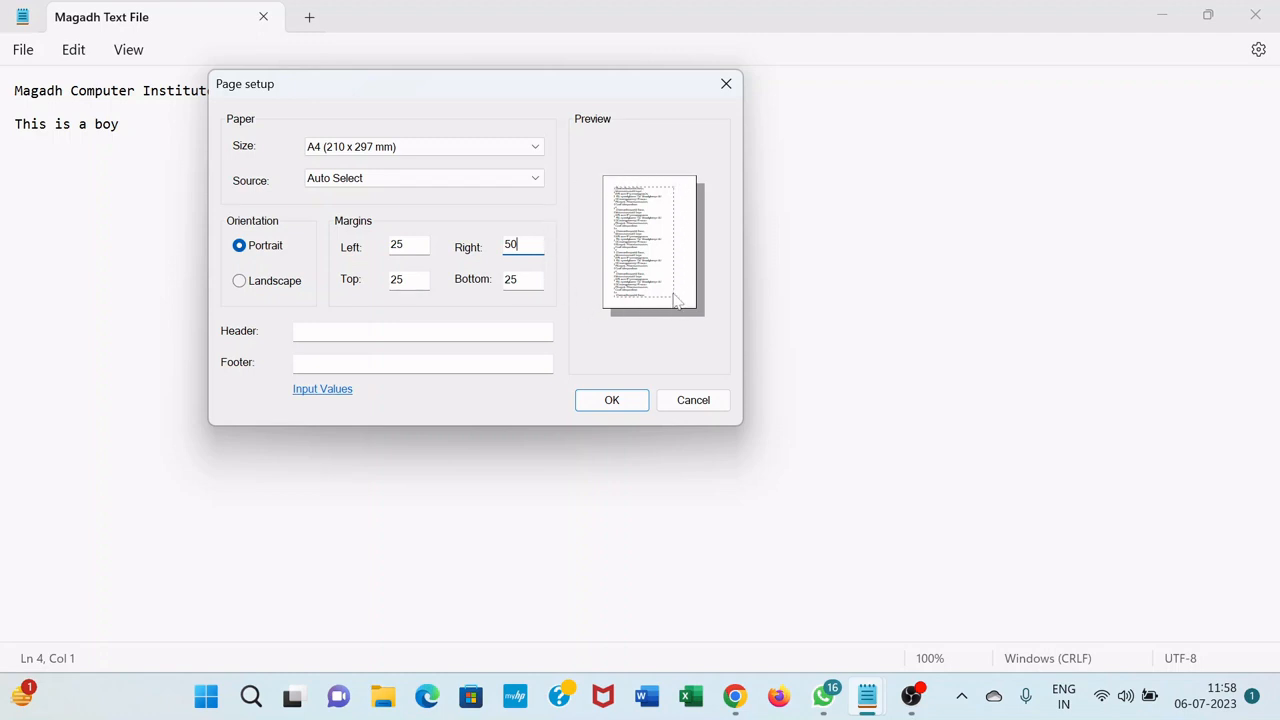
left_click(611, 398)
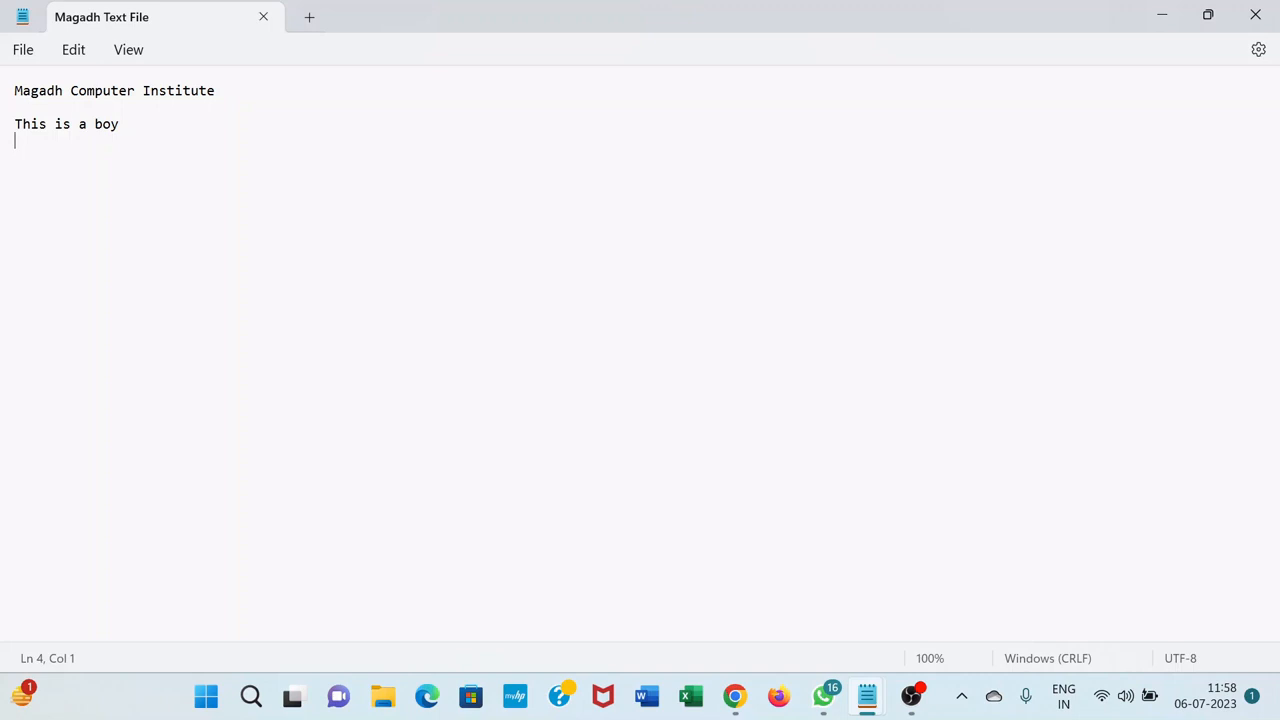
Add a sentence ending "is a good boy", with a person's first name as subject, after "This is a boy" on the same line
left_click(22, 50)
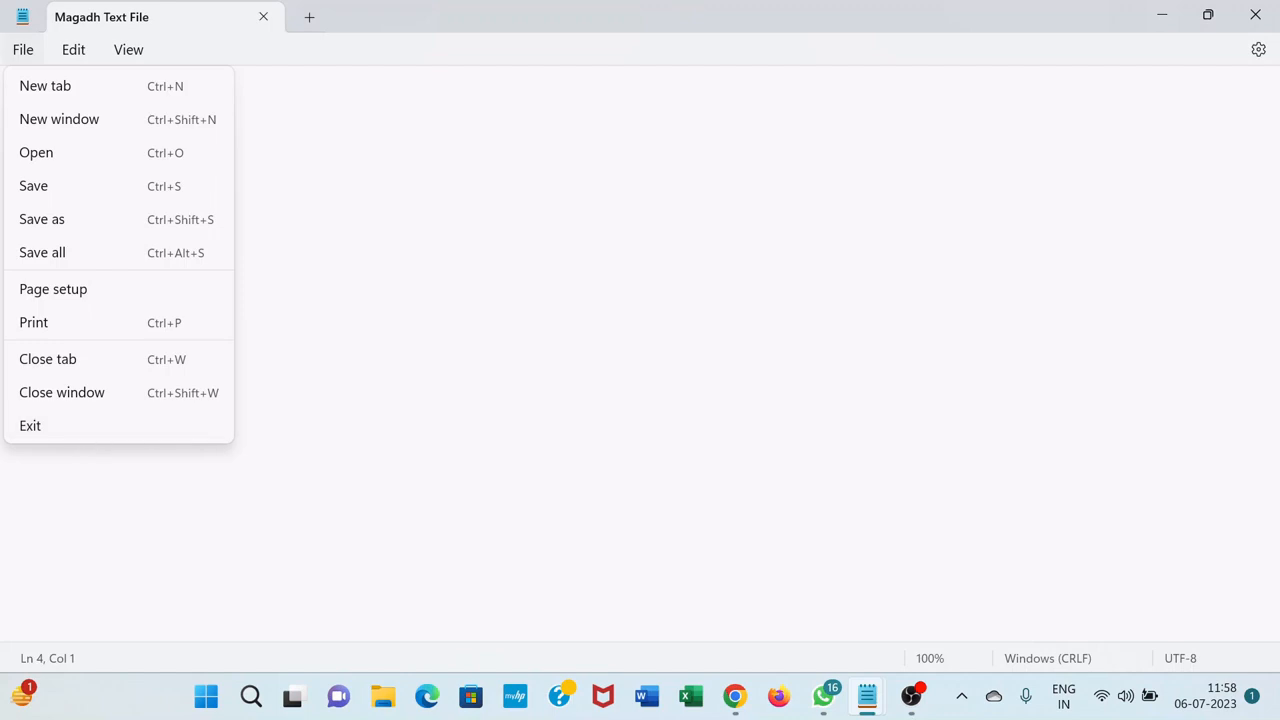
key("Escape")
left_click(121, 124)
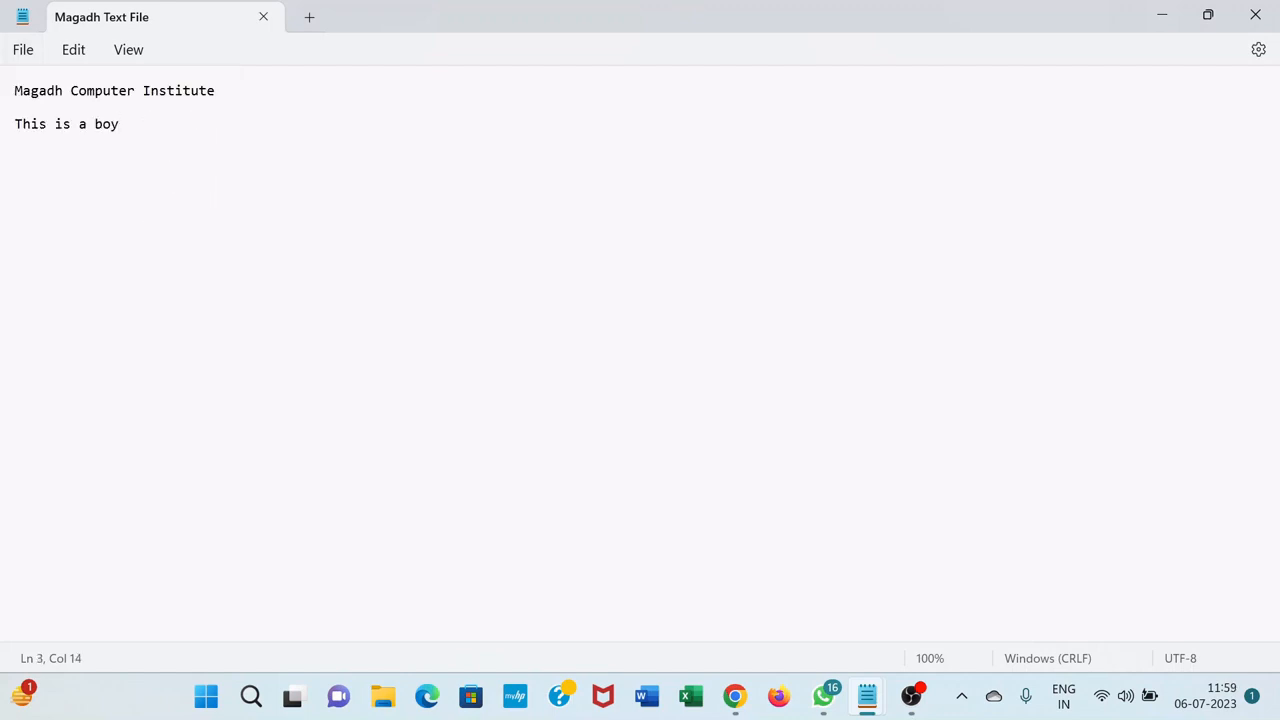
left_click(84, 58)
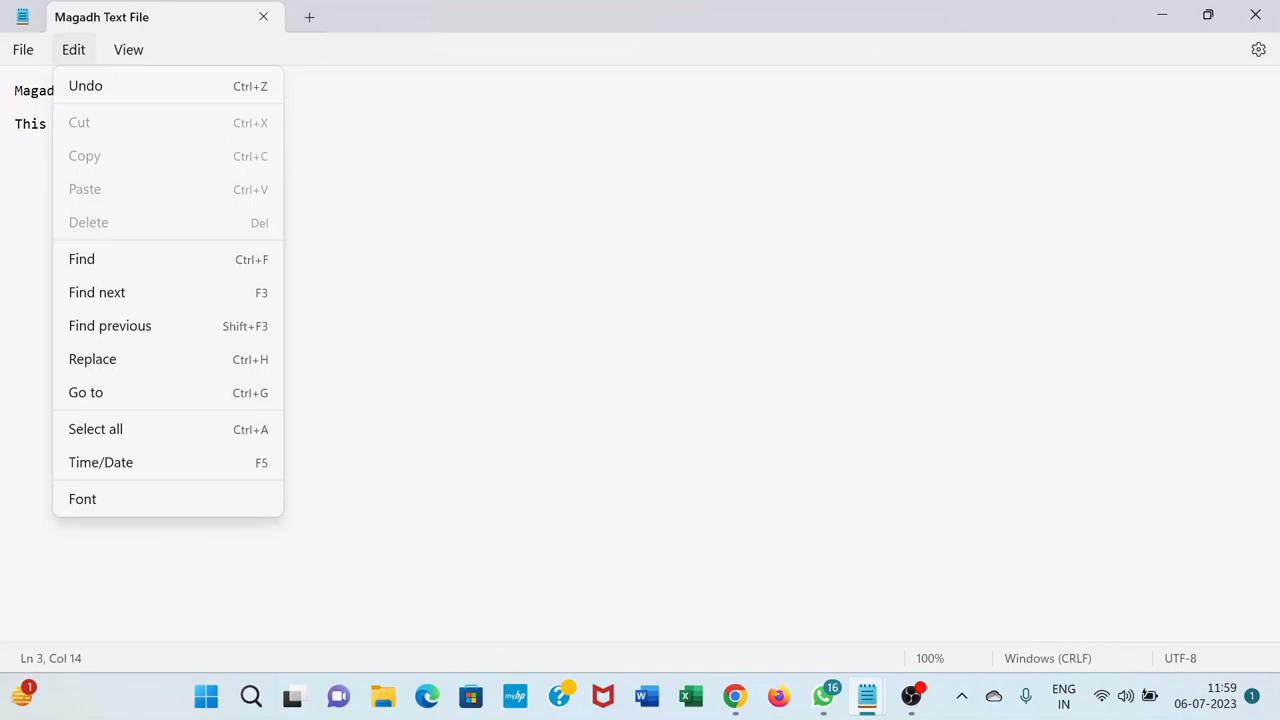
left_click(420, 222)
key("Return")
key("BackSpace")
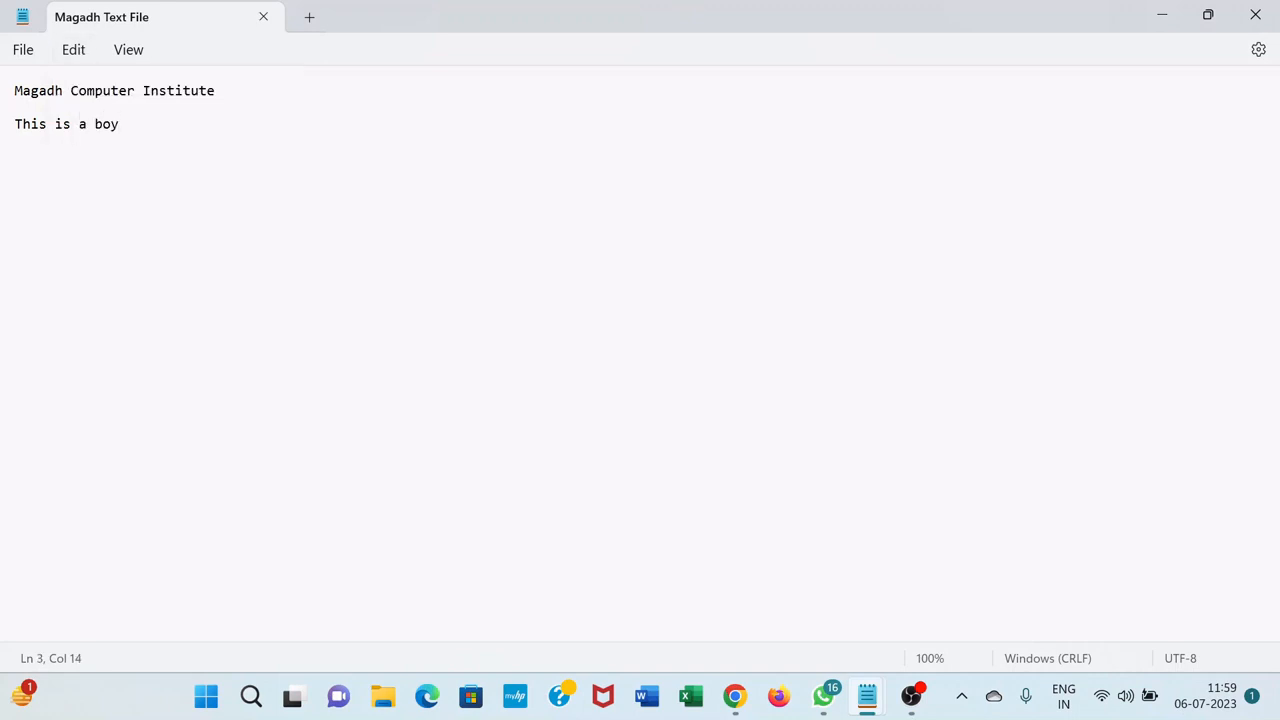
type("Ram is a good boy")
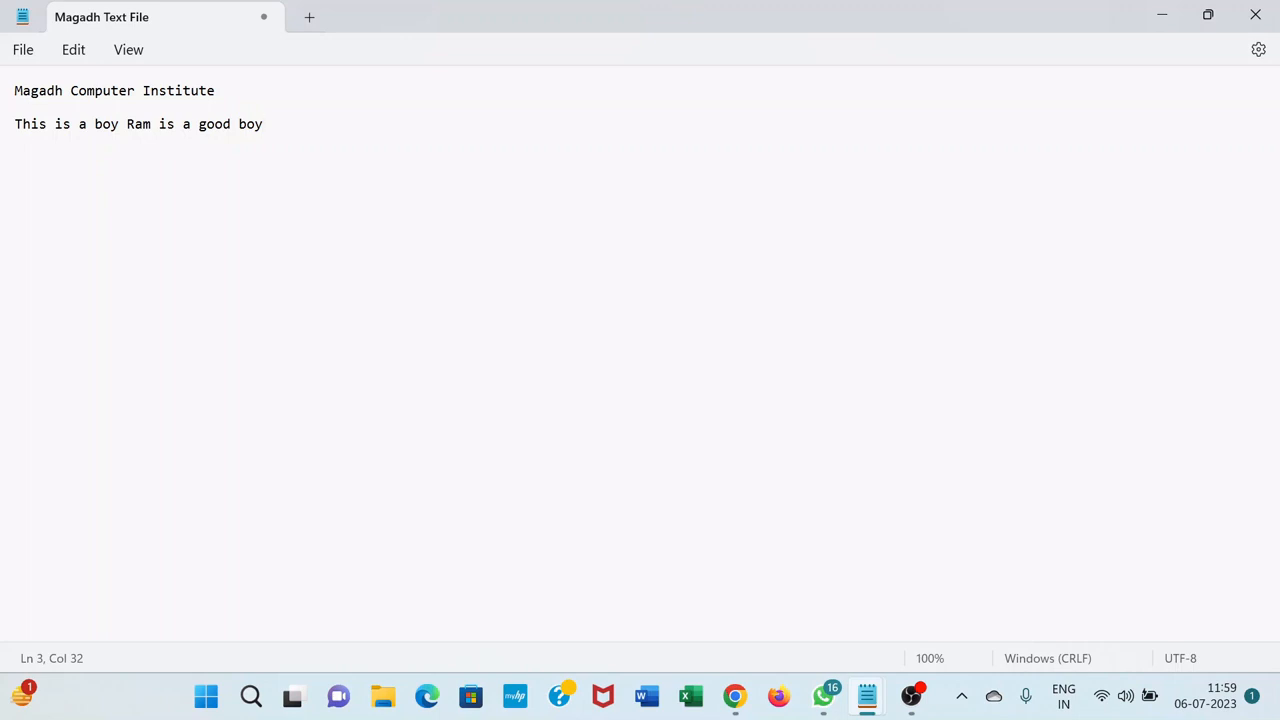
key("ctrl+s")
Replace the first name in the "is a good boy" sentence with a different first name
key("Left")
key("Left")
key("Left")
key("Left")
key("Left")
key("Left")
key("Left")
key("Left")
key("Left")
key("Left")
key("Left")
key("Left")
key("Left")
key("Left")
key("Left")
key("shift+Left")
key("shift+Left")
key("shift+Left")
type("Shyam")
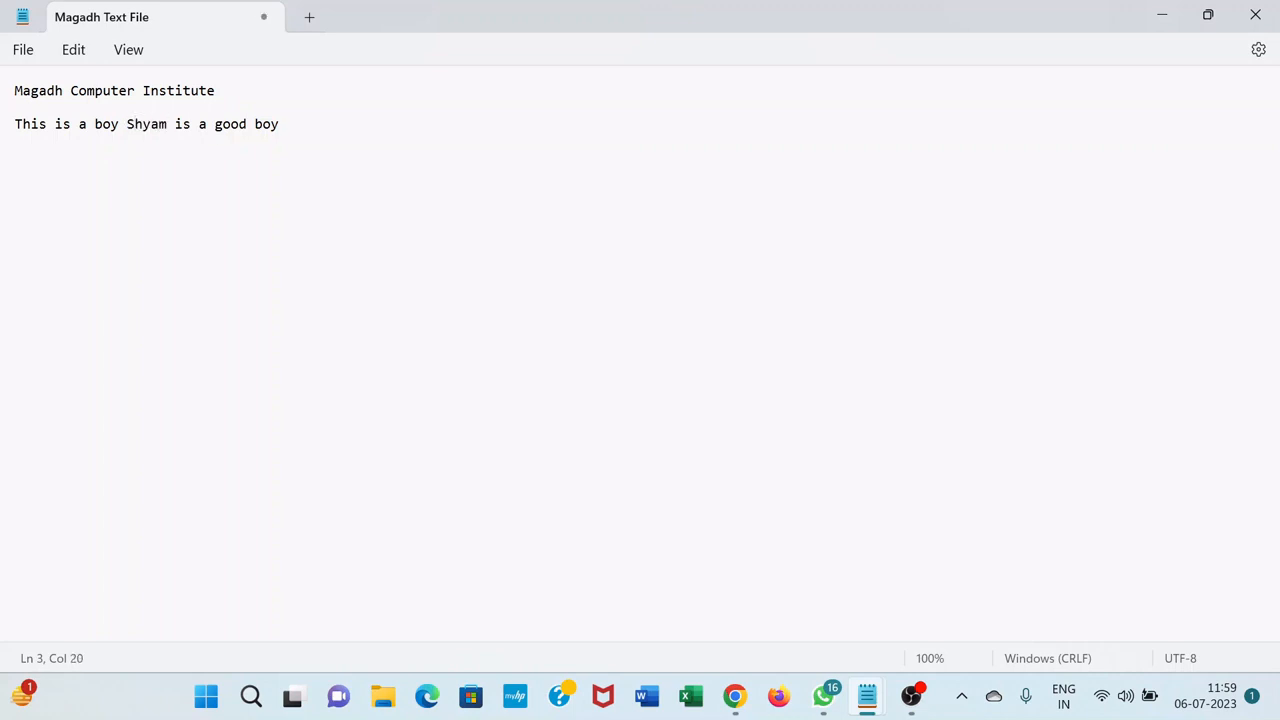
key("End")
Undo the name replacement and the added "is a good boy" sentence
left_click(74, 49)
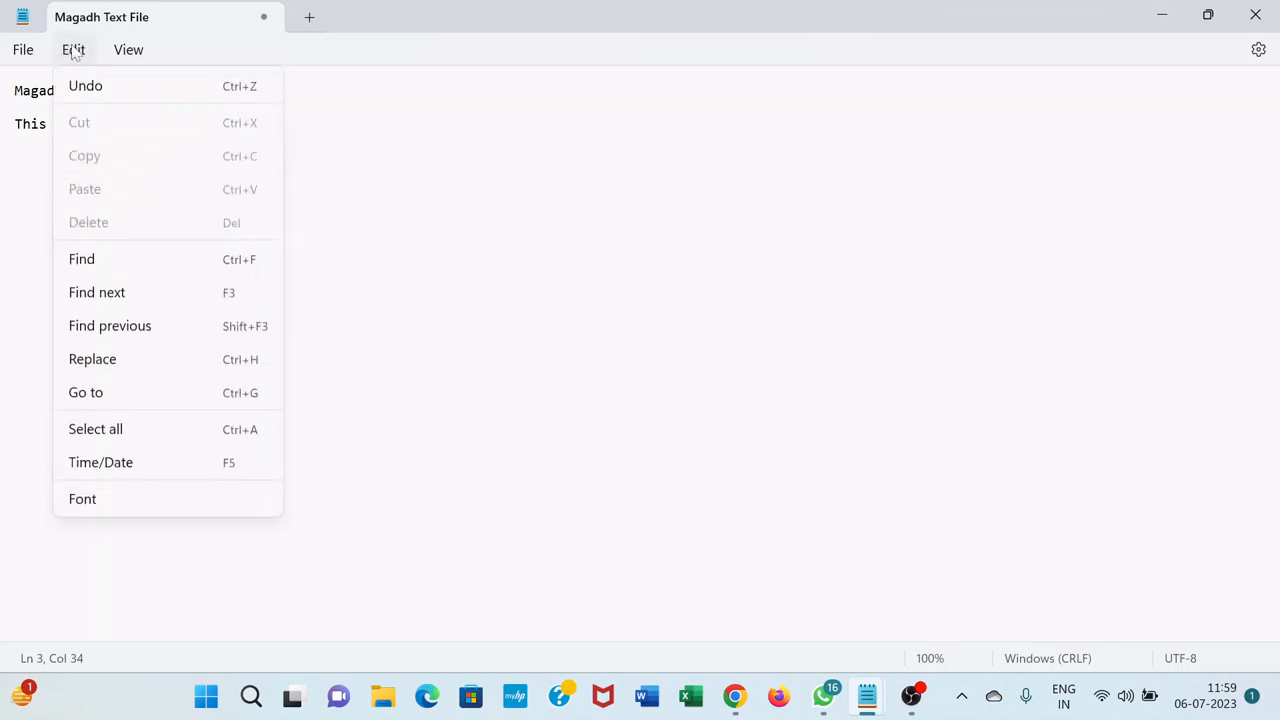
left_click(88, 86)
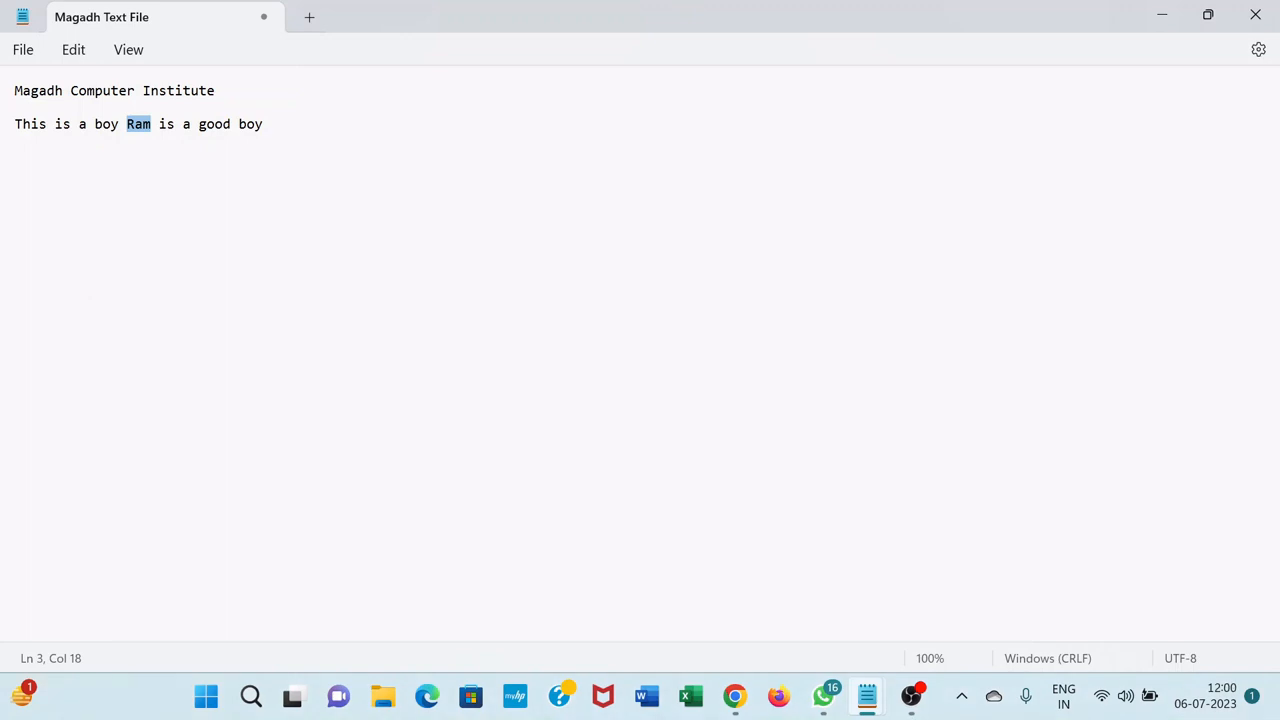
left_click(264, 124)
left_click(72, 49)
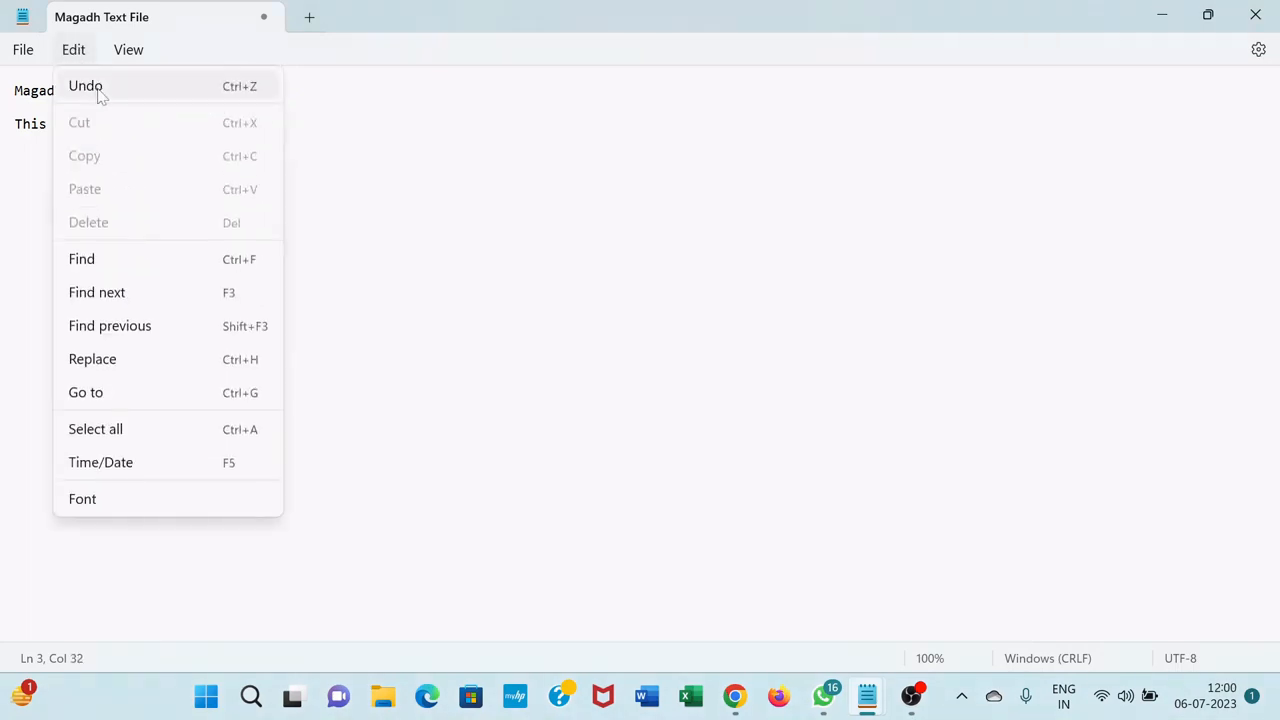
left_click(100, 90)
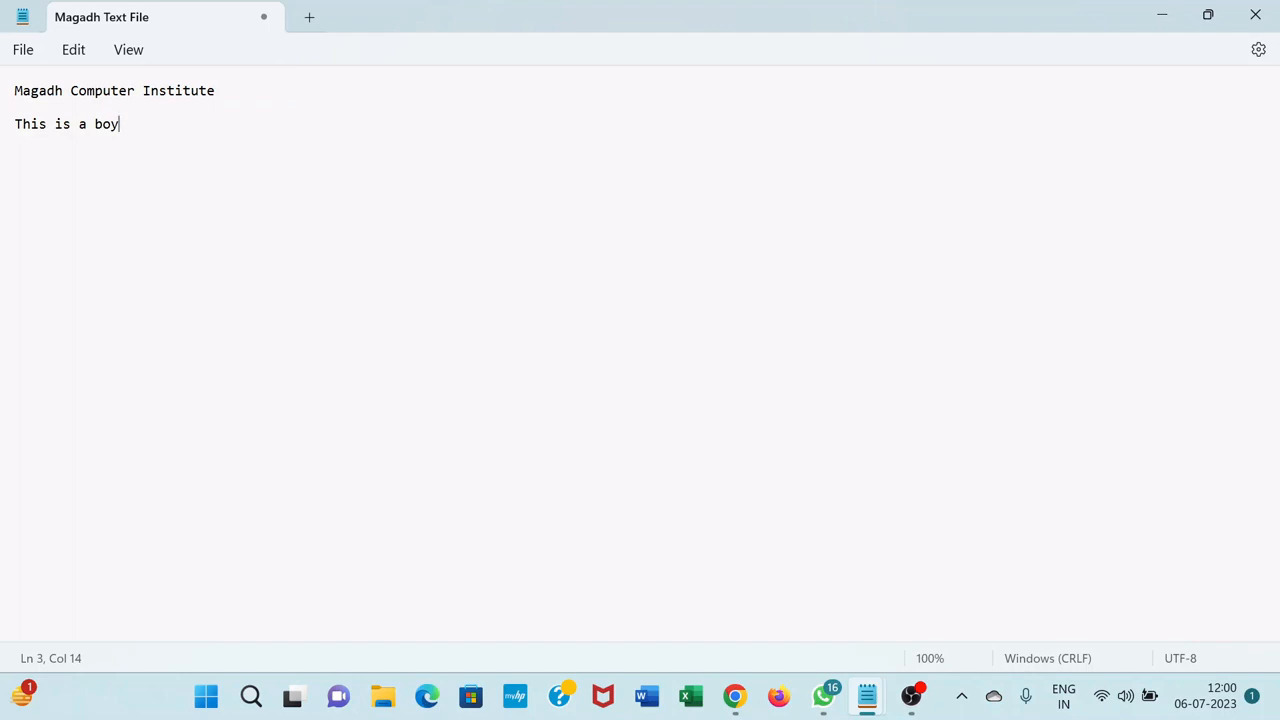
Undo the "This is a boy" line, leaving only the heading "Magadh Computer Institute"
key("ctrl+z")
type("sis")
key("ctrl+z")
left_click(71, 50)
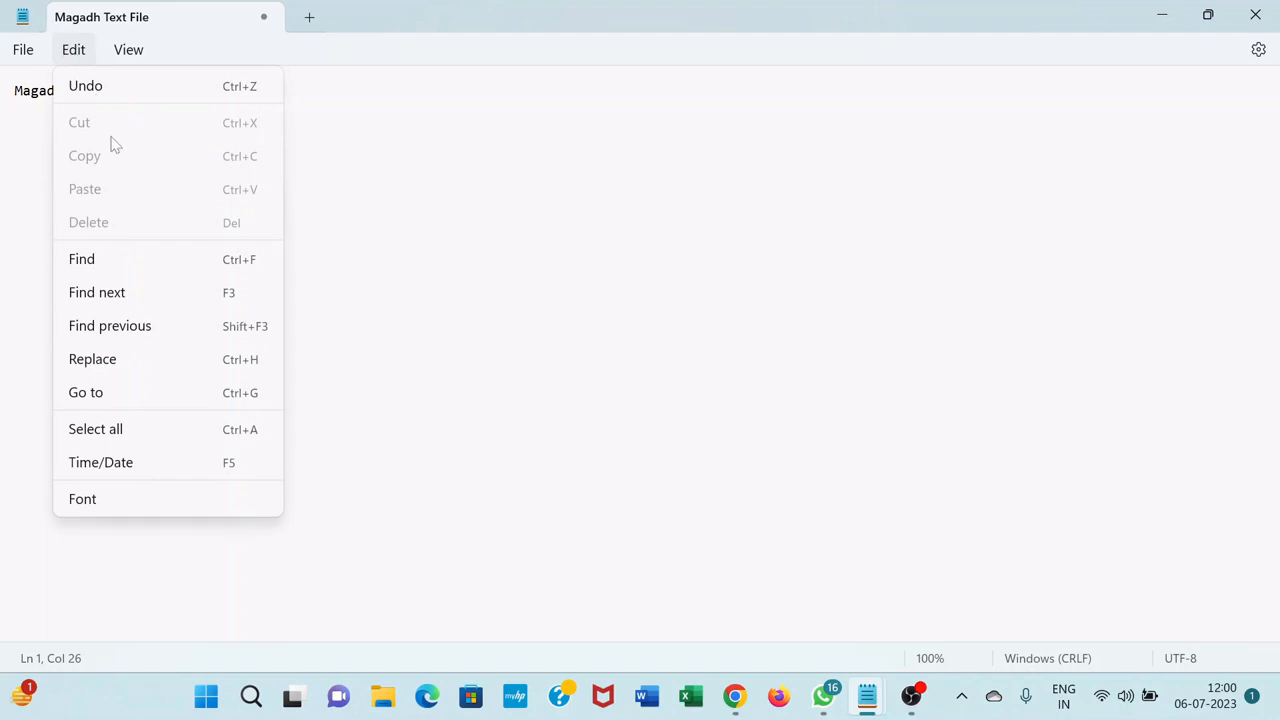
key("Escape")
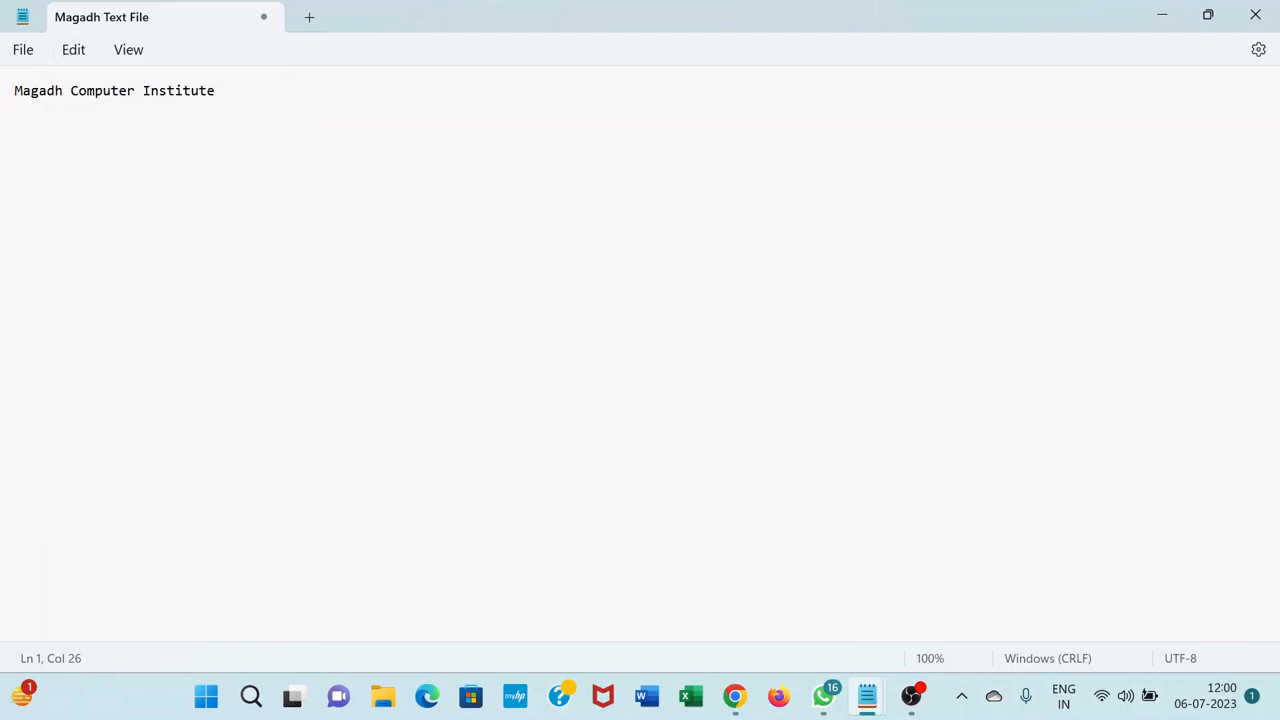
Continue the heading line with the text "This is the one of the best institute in Biharsharif"
type("This is the onle o")
key("BackSpace")
key("BackSpace")
key("BackSpace")
key("BackSpace")
type("e of the ")
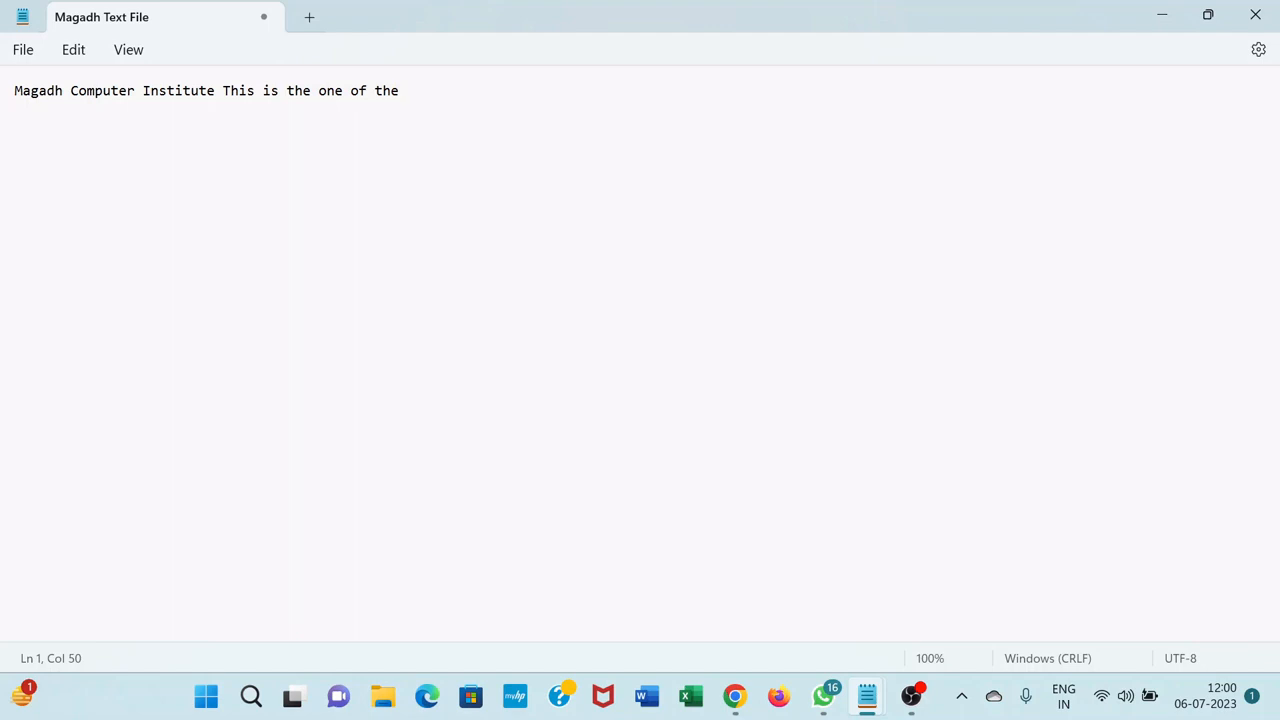
type("best institute in Biharsharif")
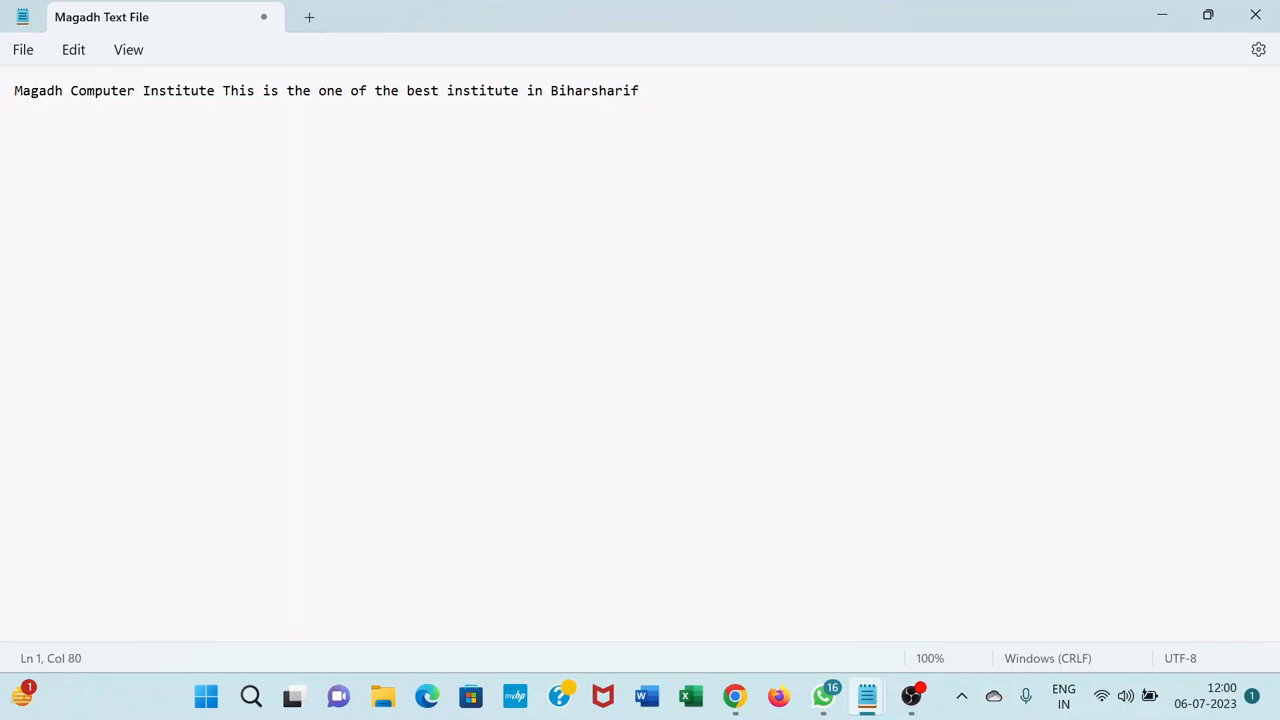
Cut the words "Magadh Computer Institute" from the start of the line
left_click_drag(14, 91, 214, 91)
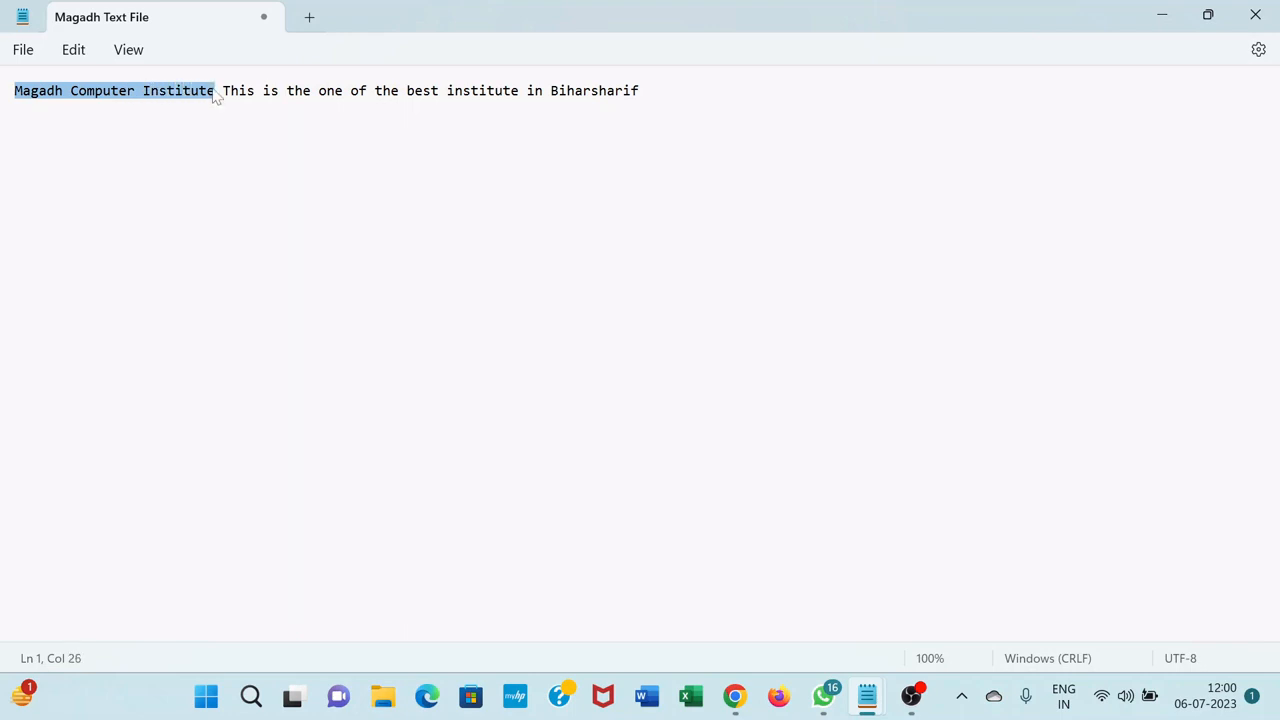
left_click(110, 91)
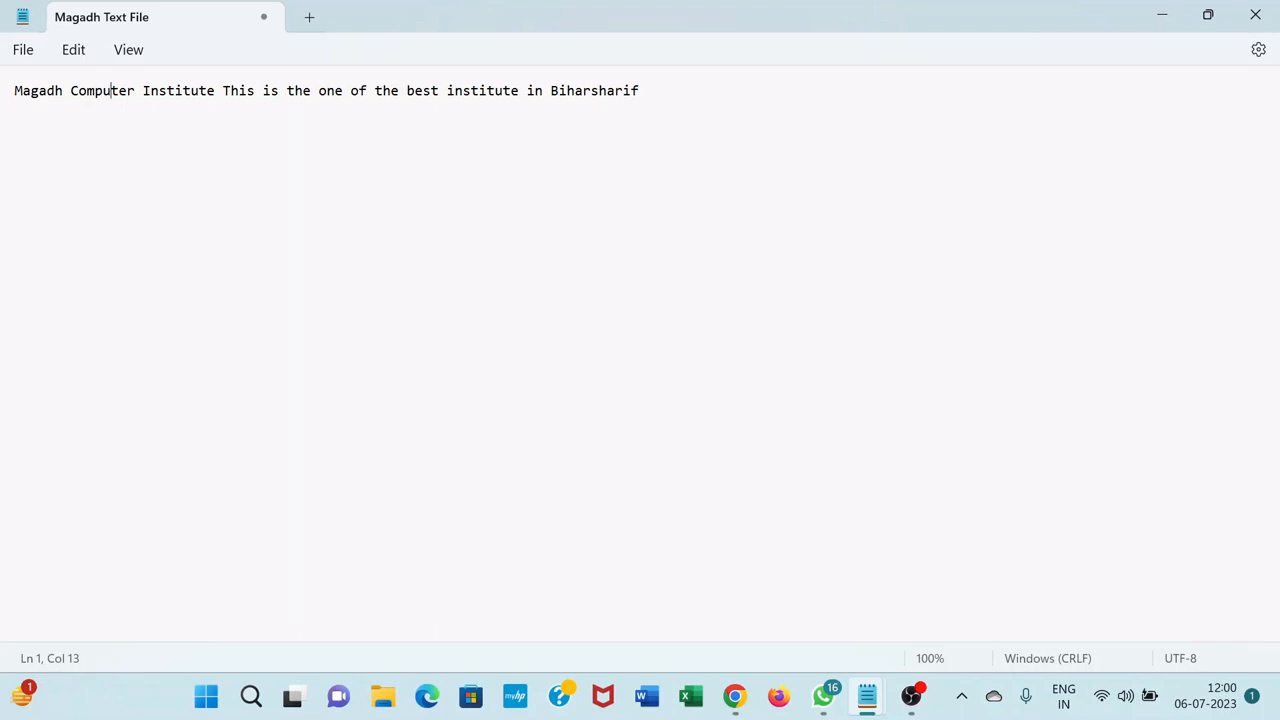
left_click(14, 91)
key("shift+Right")
key("shift+Right")
key("shift+Right")
key("shift+Right")
key("shift+Right")
key("shift+Right")
key("shift+Right")
key("shift+Right")
key("shift+Right")
key("shift+Right")
key("shift+Right")
key("shift+Right")
key("shift+Right")
key("shift+Right")
key("shift+Right")
key("shift+Right")
key("shift+Right")
key("shift+Right")
key("shift+Right")
key("shift+Right")
key("shift+Right")
key("shift+Right")
key("shift+Right")
key("shift+Right")
key("shift+Right")
key("ctrl+c")
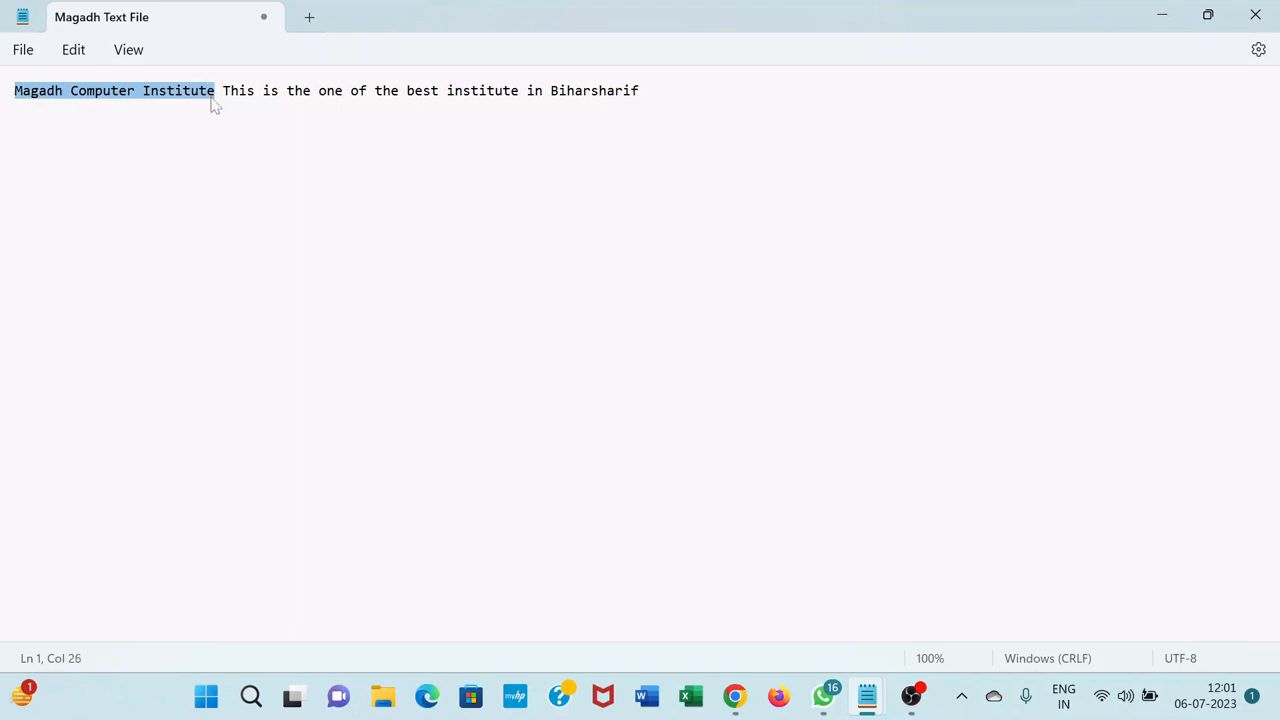
left_click(74, 50)
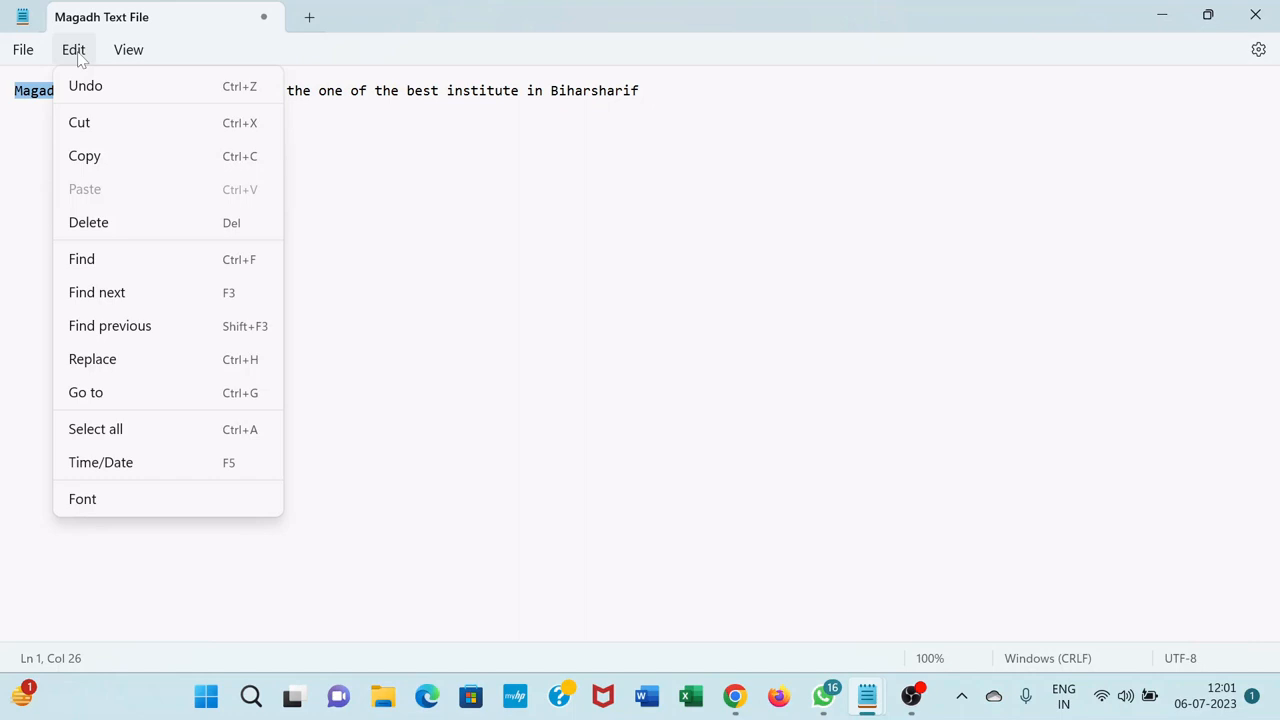
left_click(104, 124)
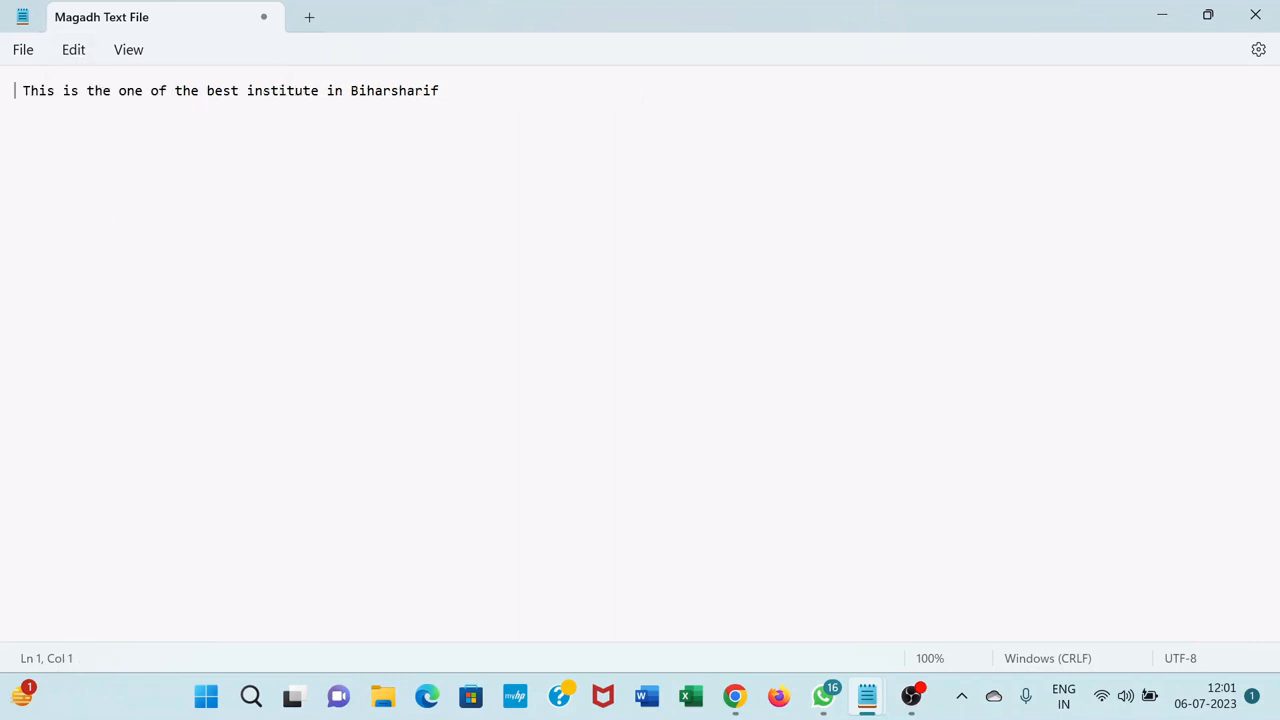
Paste the cut words "Magadh Computer Institute" three times after "Biharsharif" at the end of the line
left_click(448, 91)
left_click(86, 54)
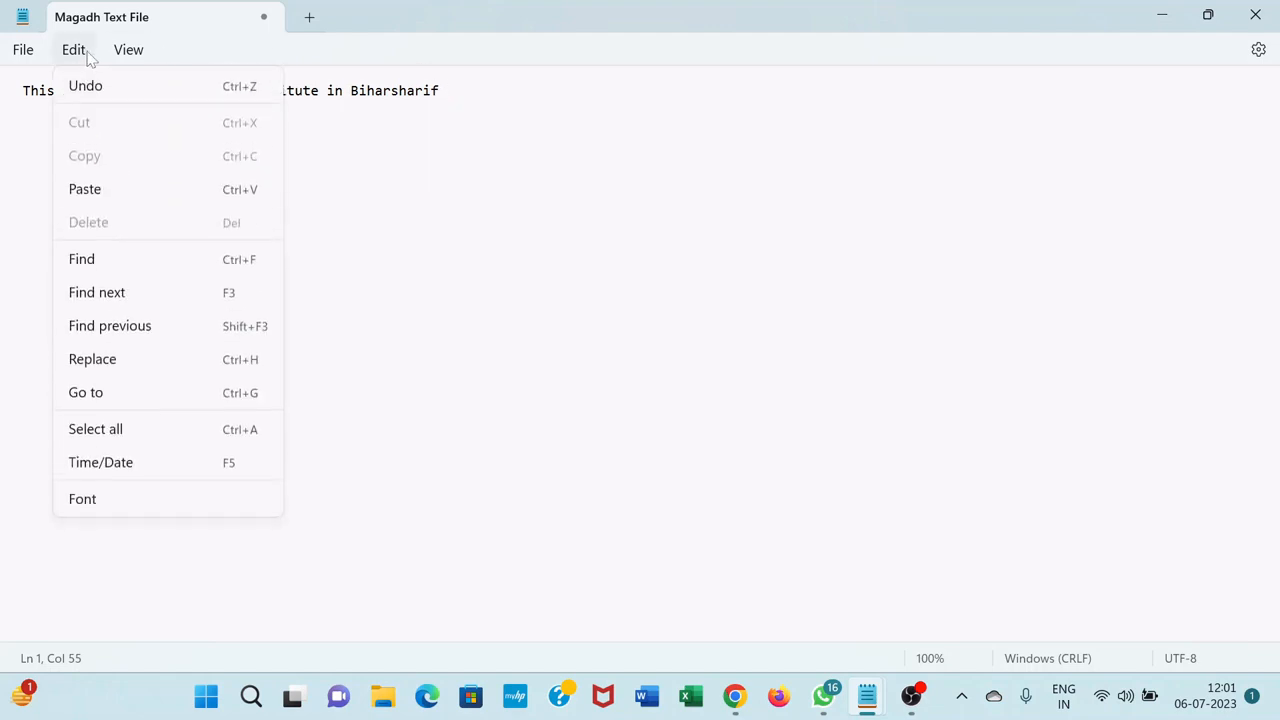
left_click(117, 190)
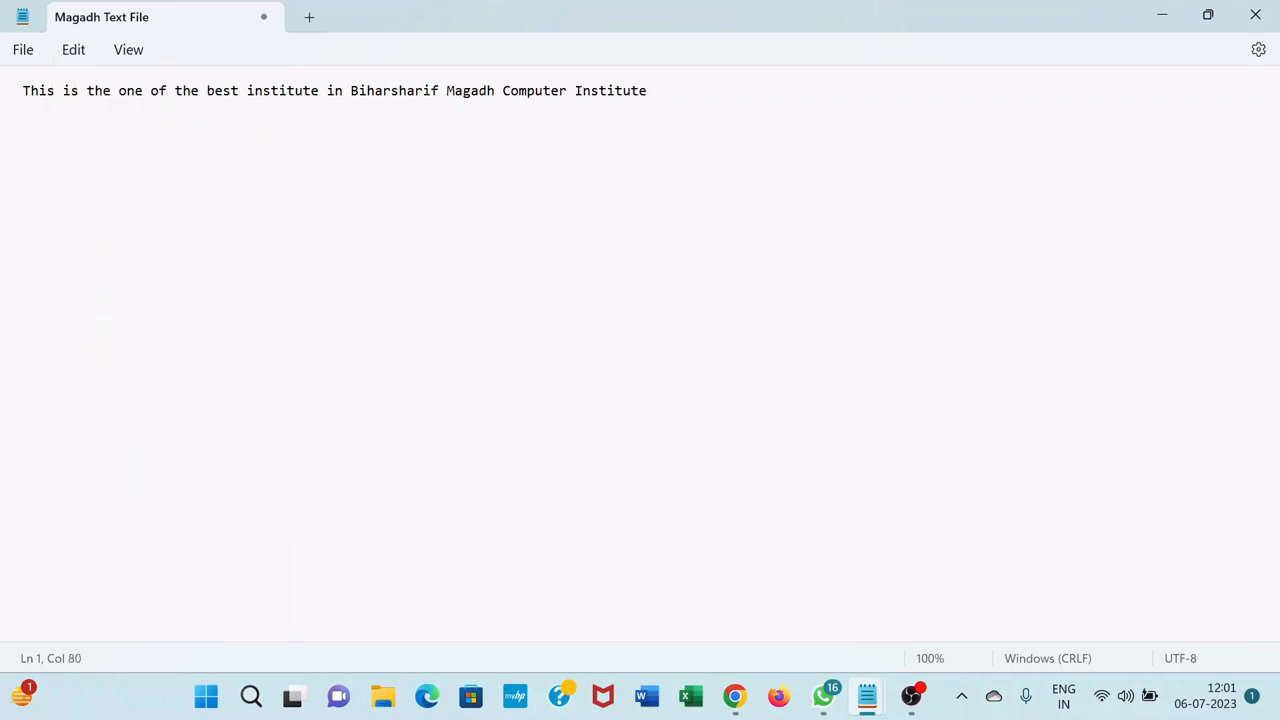
left_click(77, 54)
left_click(107, 197)
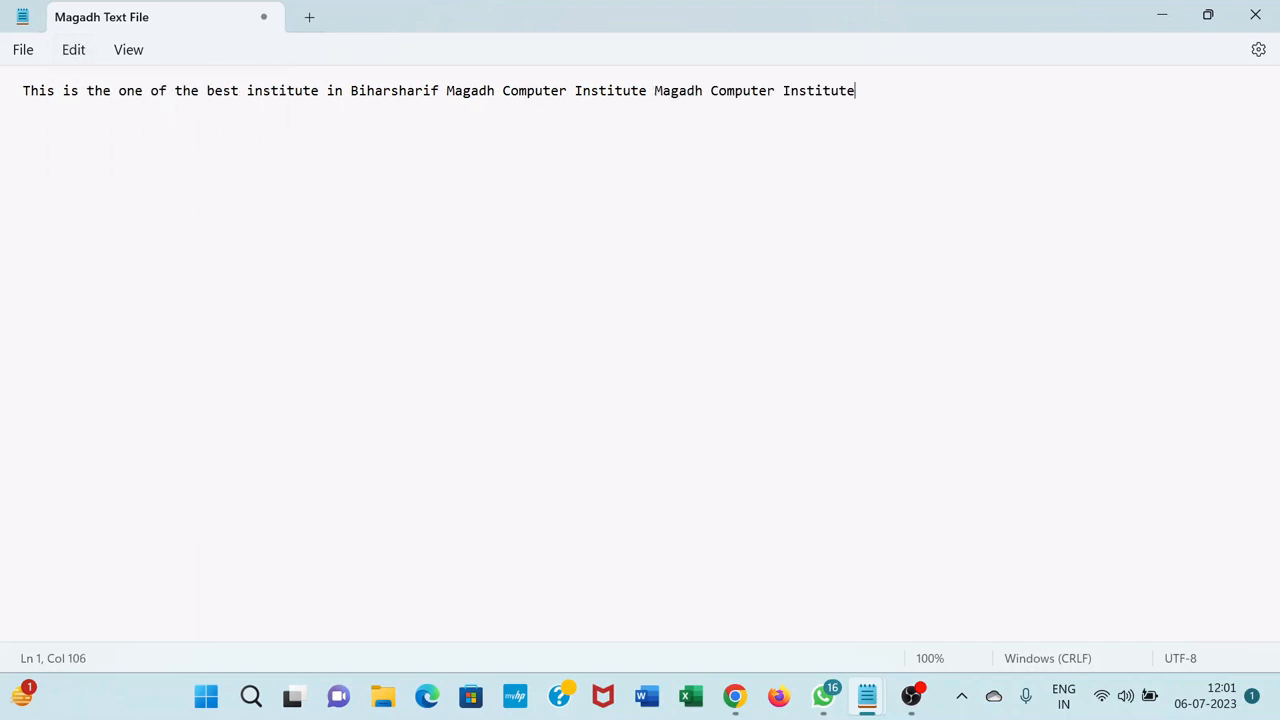
left_click(74, 50)
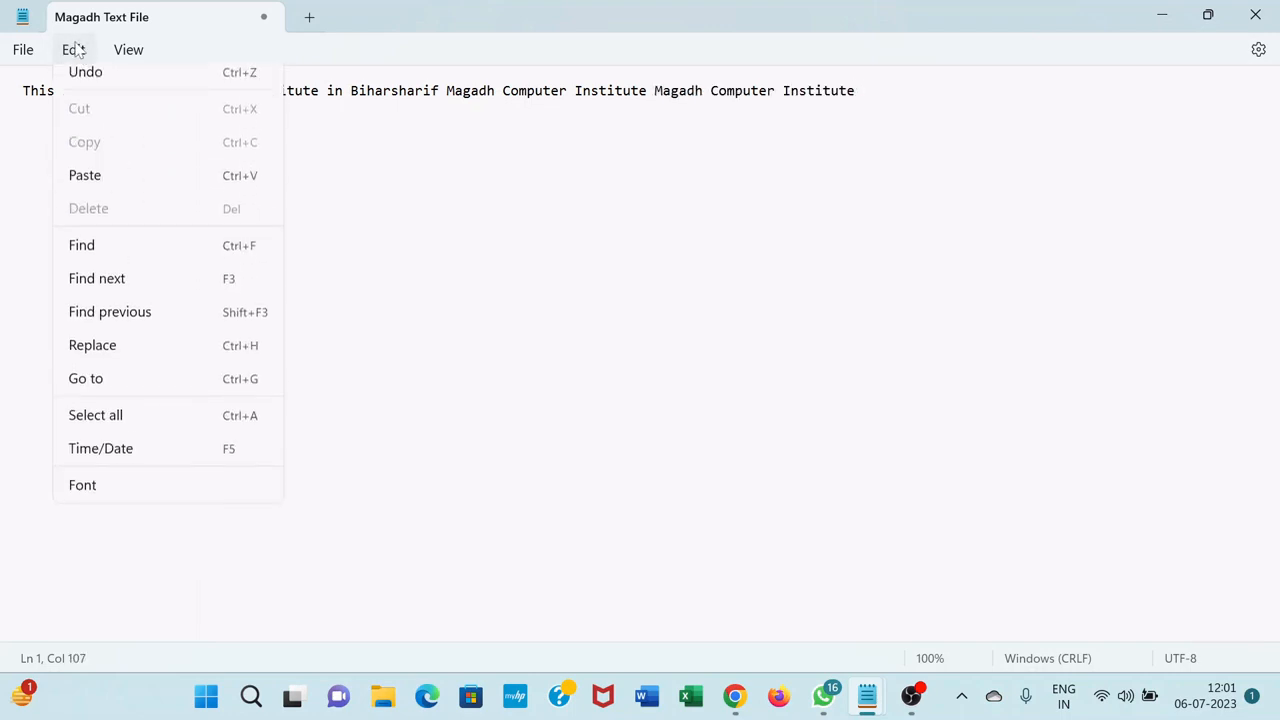
left_click(85, 189)
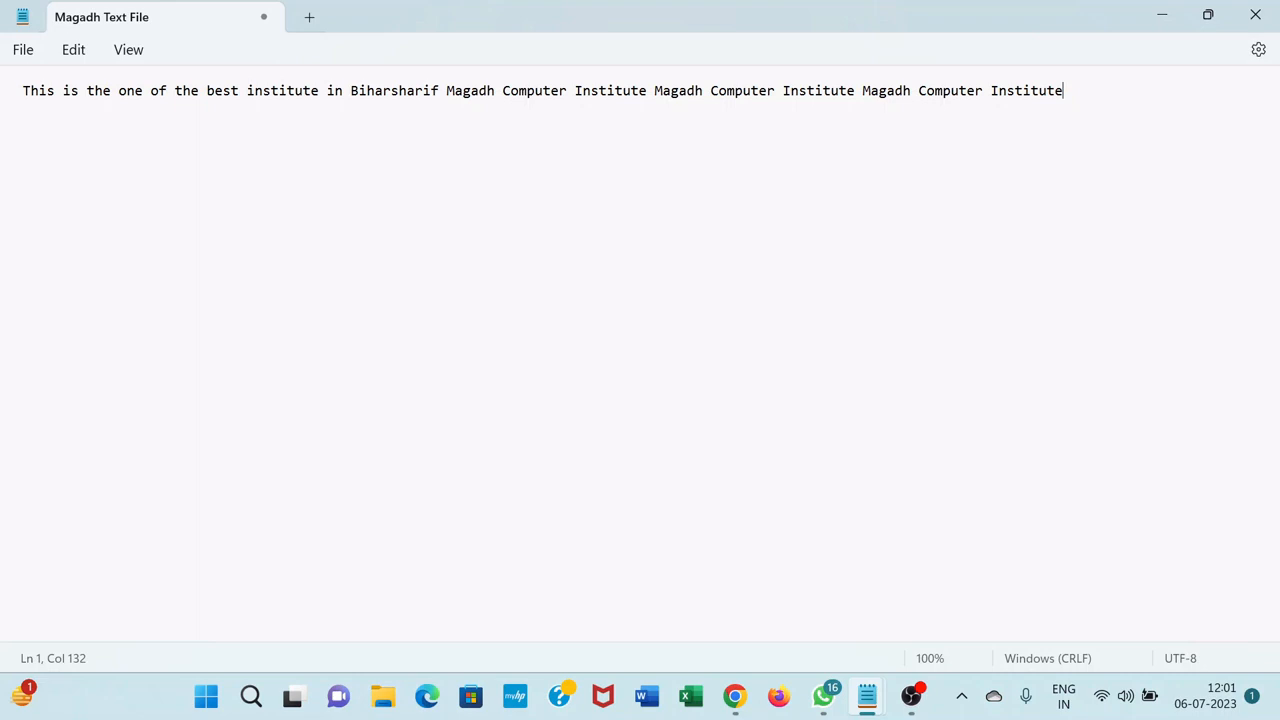
Copy the whole sentence from "This is the one" through the last "Magadh Computer Institute"
left_click_drag(15, 91, 1063, 91)
left_click_drag(23, 91, 1064, 91)
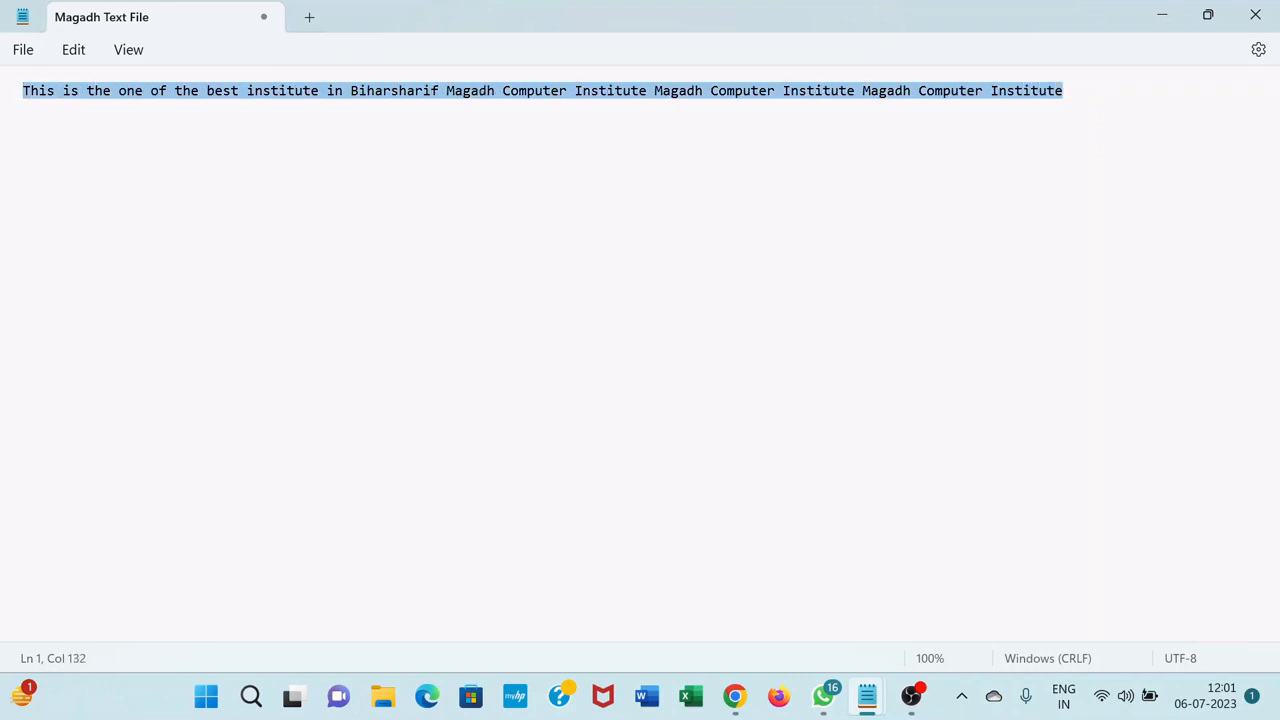
left_click(78, 51)
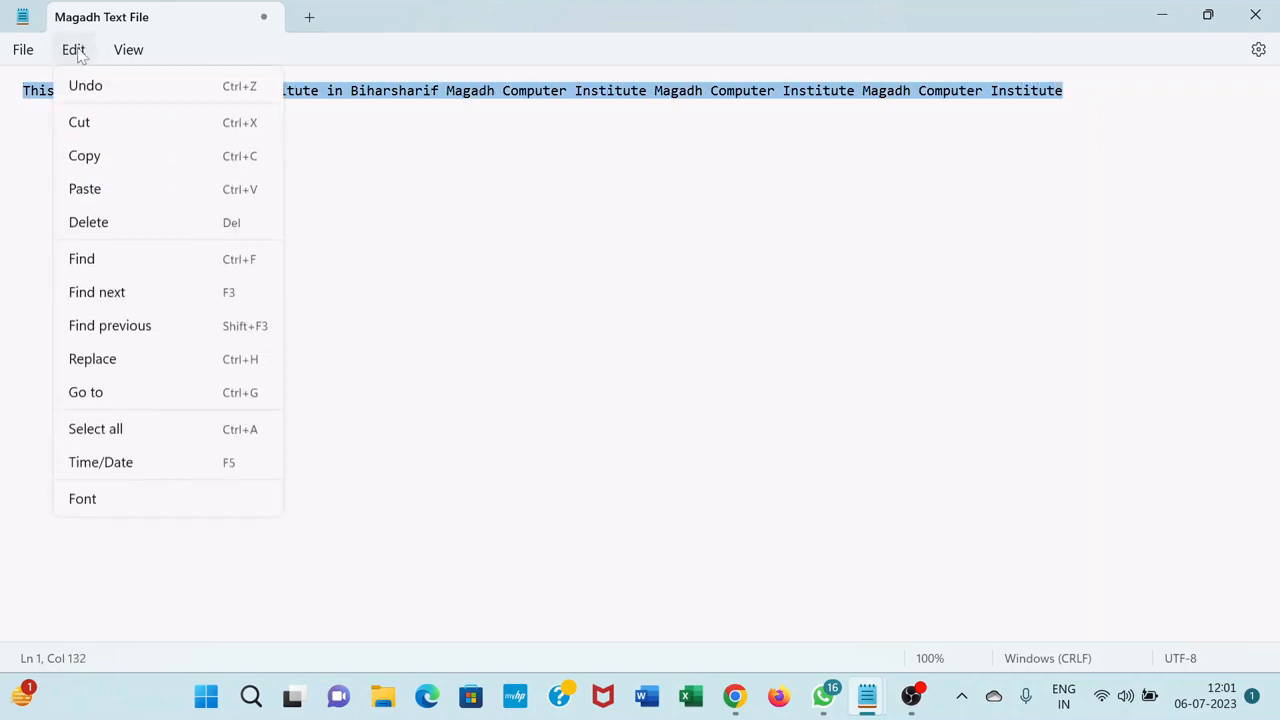
left_click(85, 156)
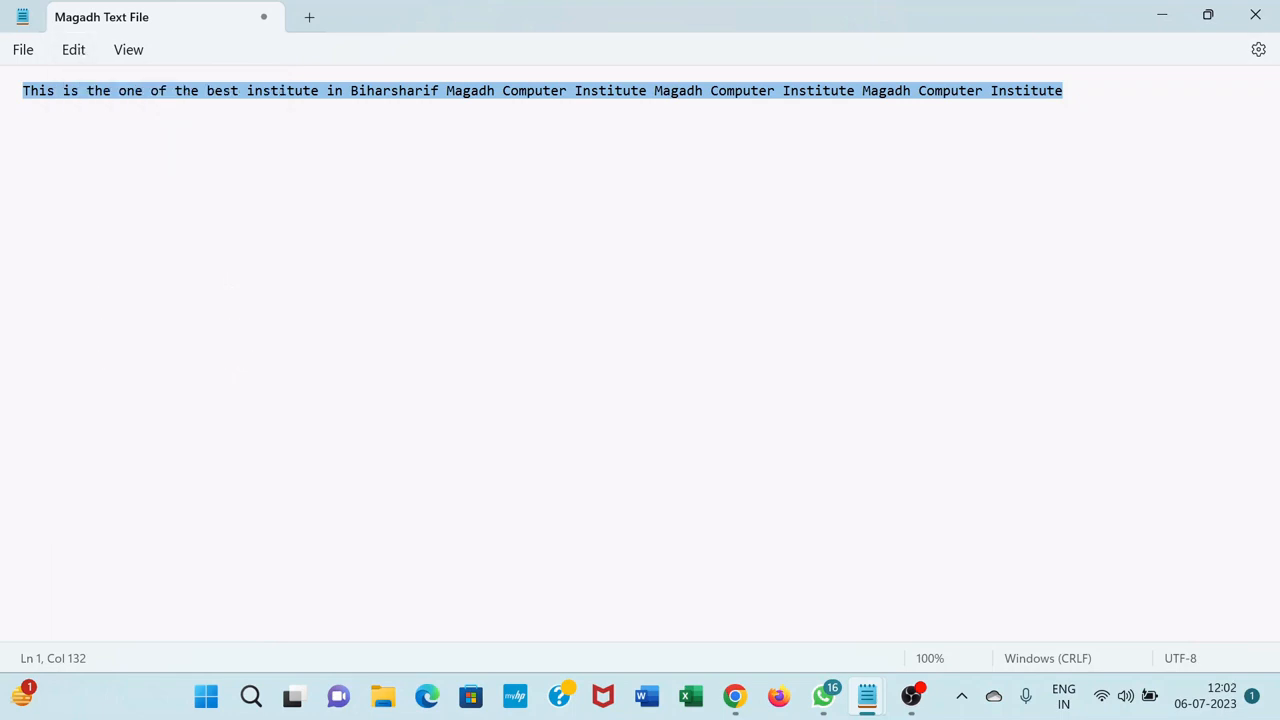
Paste the copied sentence onto two new lines below the first line
left_click(1066, 91)
key("Return")
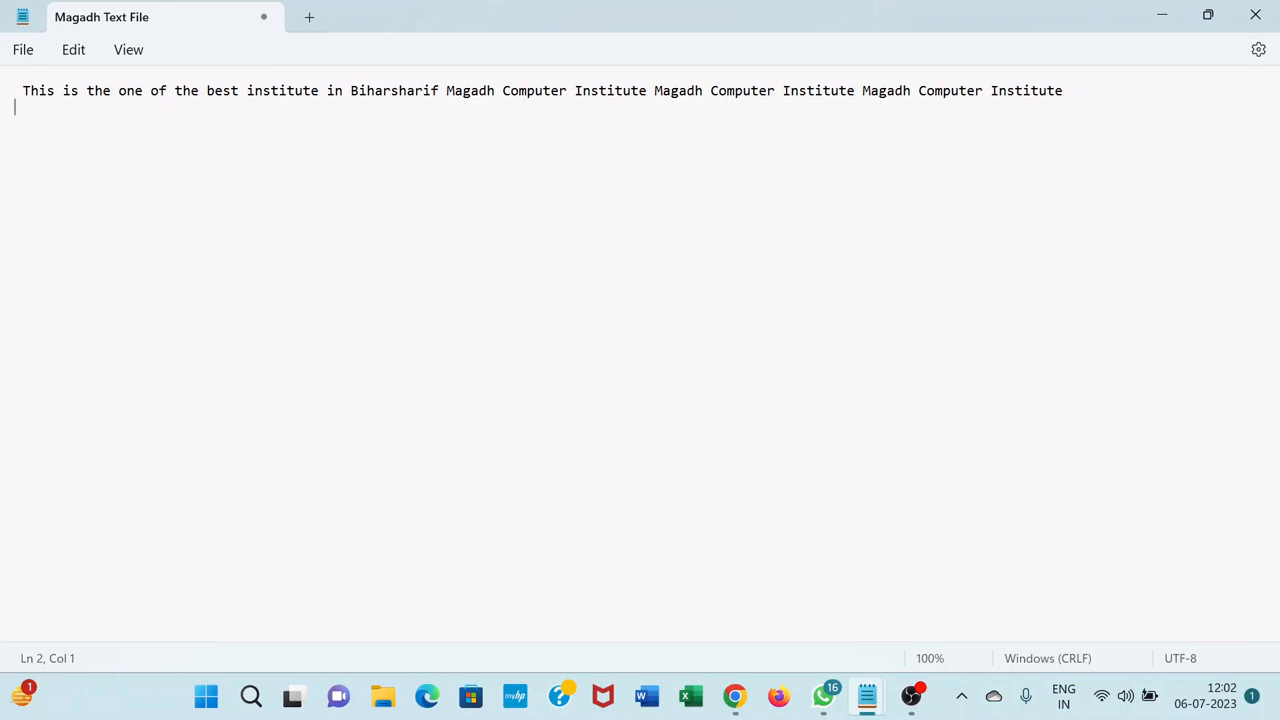
left_click(74, 49)
left_click(100, 188)
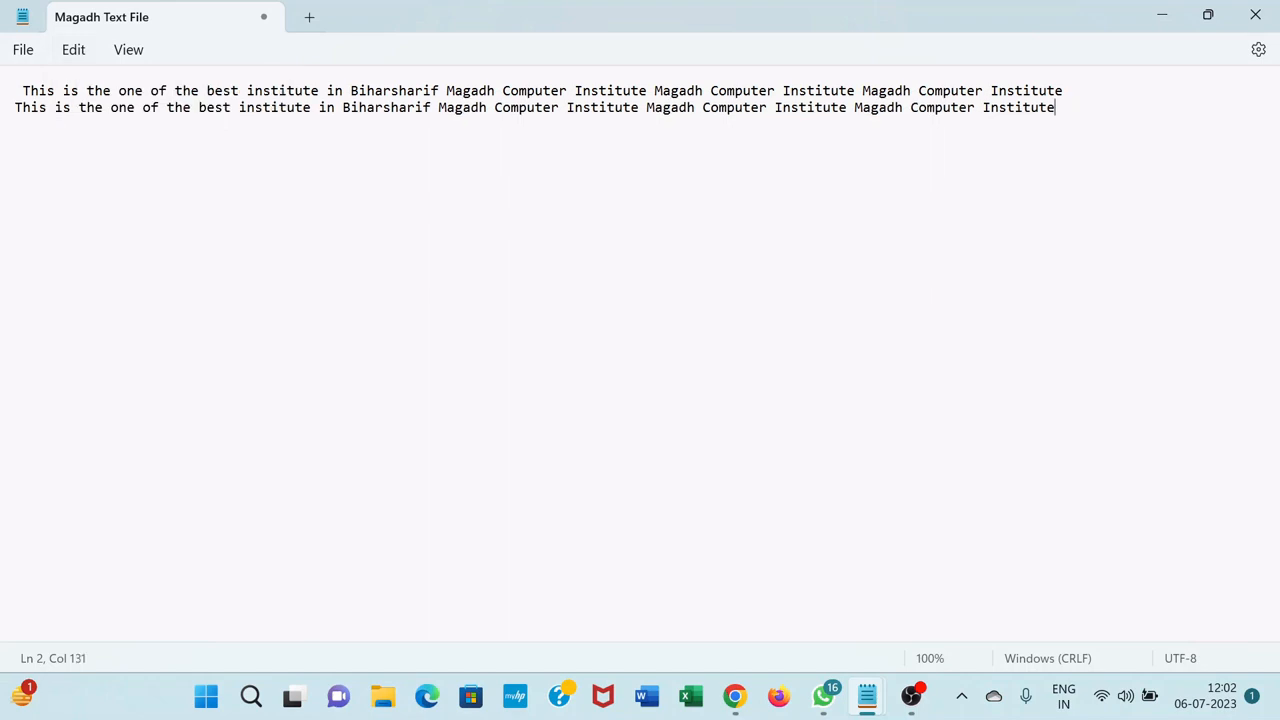
key("Return")
left_click(76, 52)
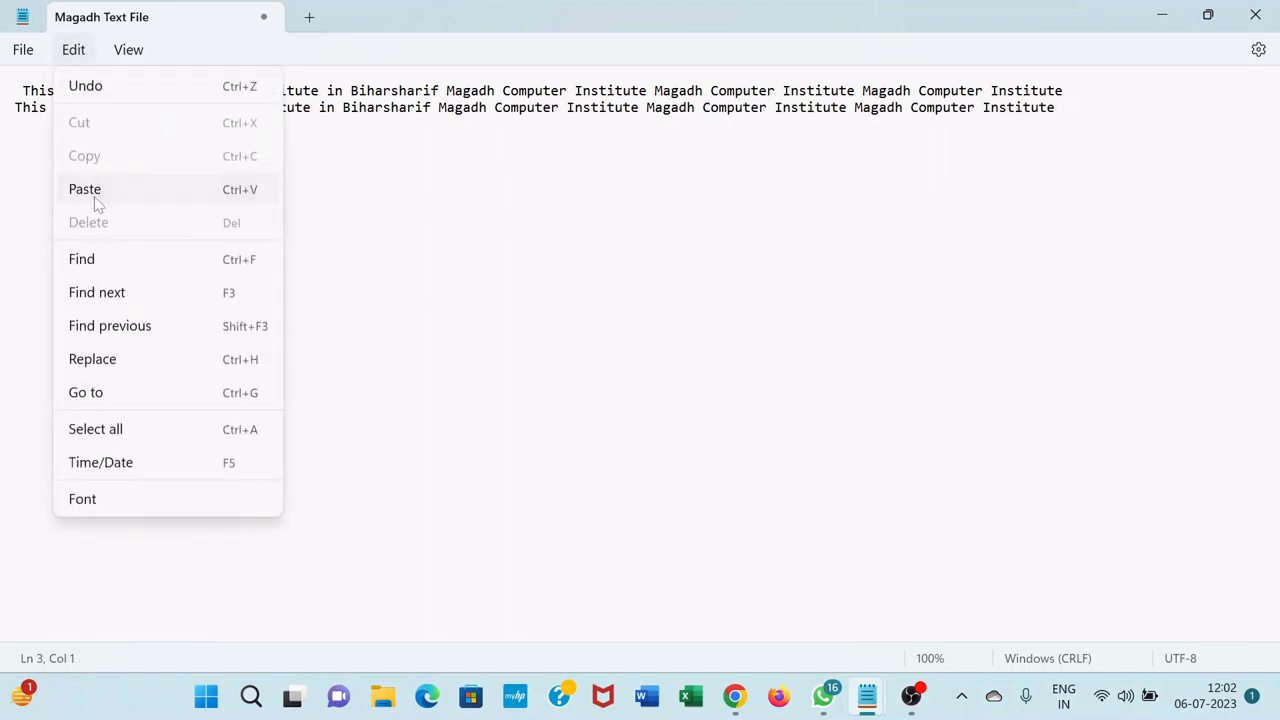
left_click(96, 193)
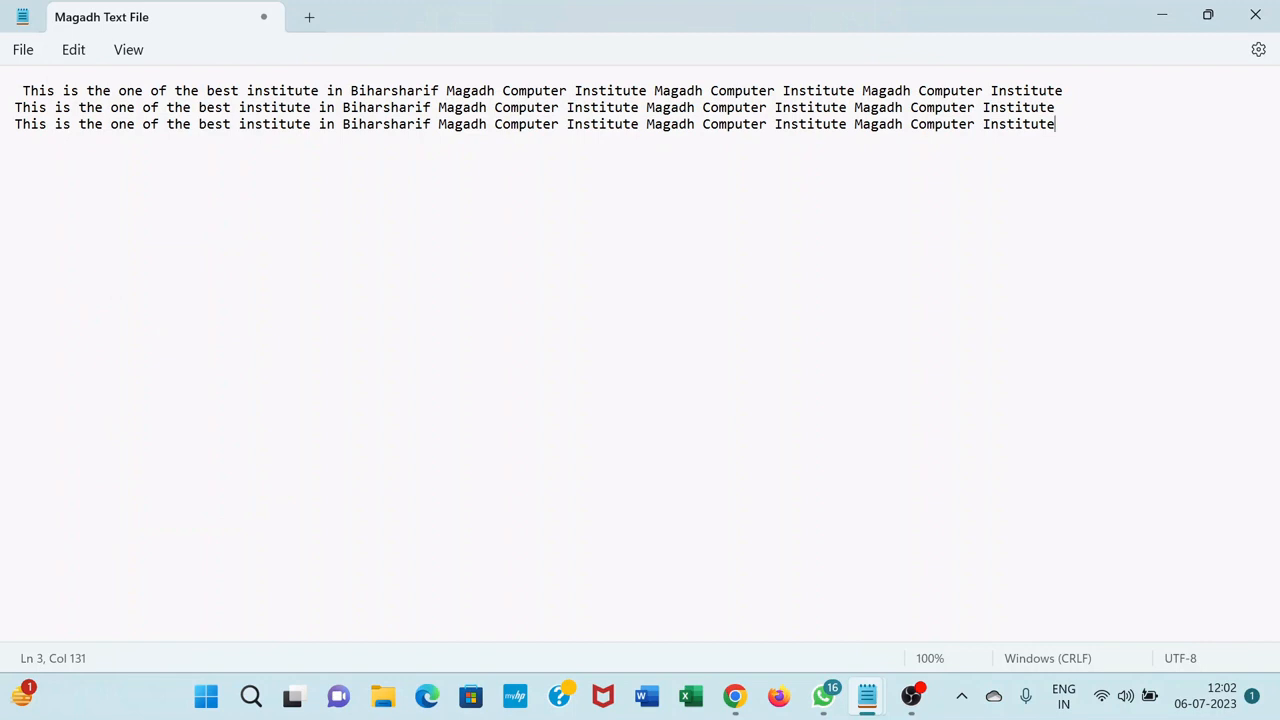
Delete the second "Institute" from the third line
left_click(74, 49)
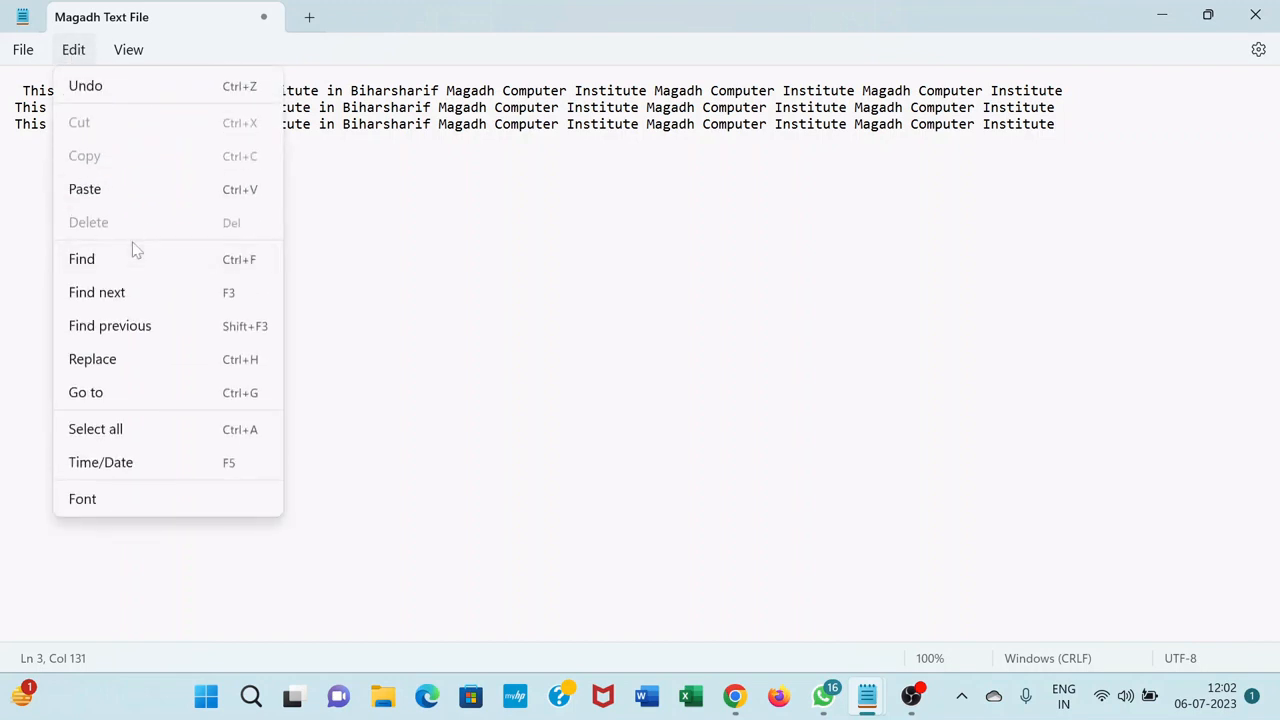
left_click(559, 124)
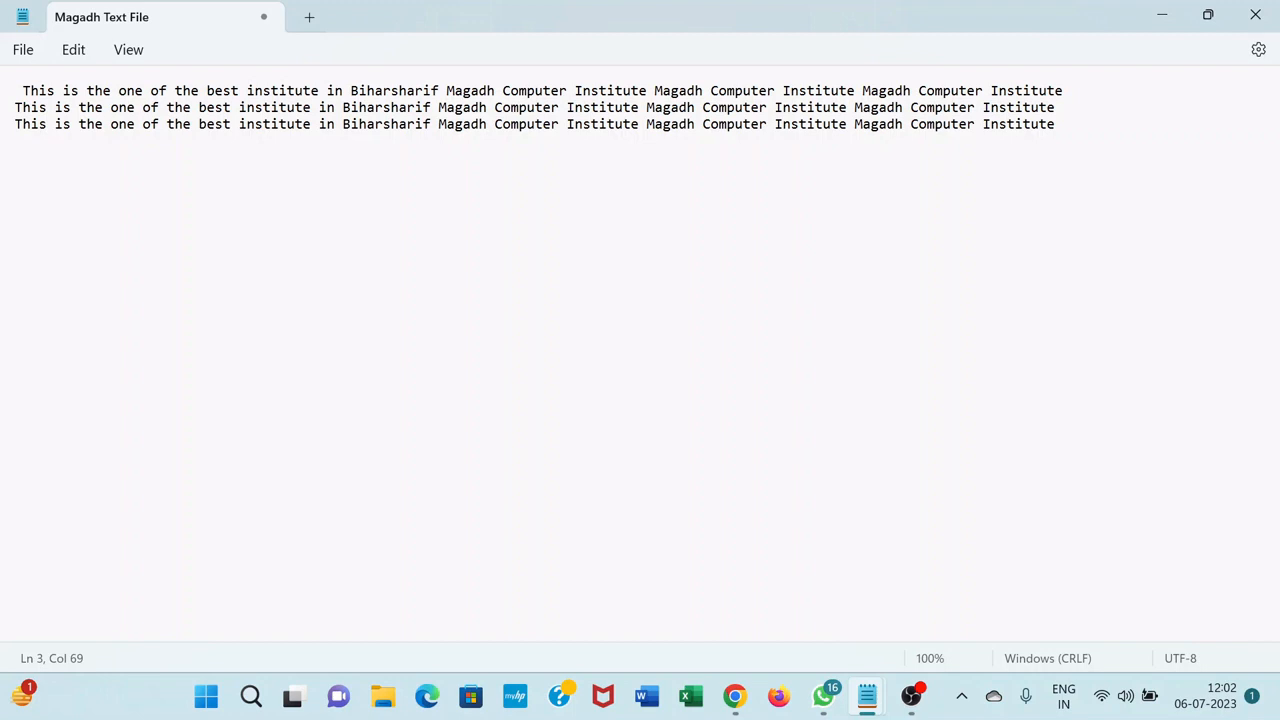
left_click_drag(775, 124, 847, 124)
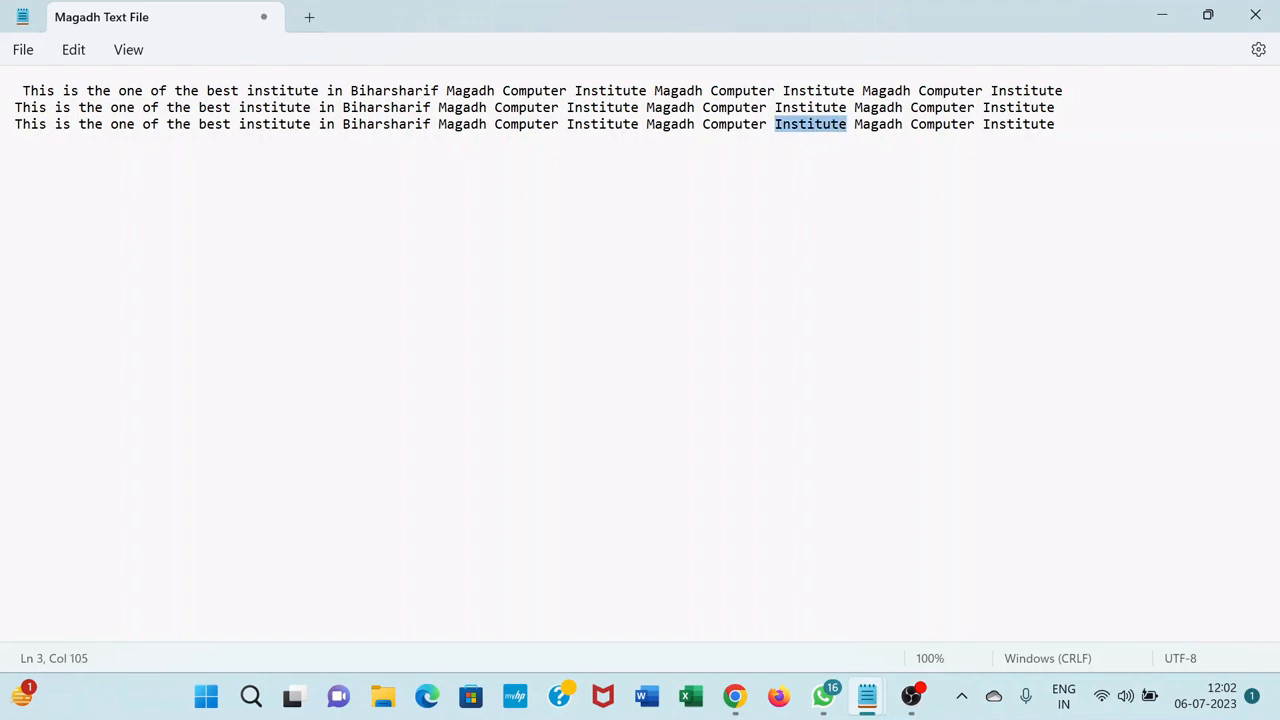
left_click(77, 52)
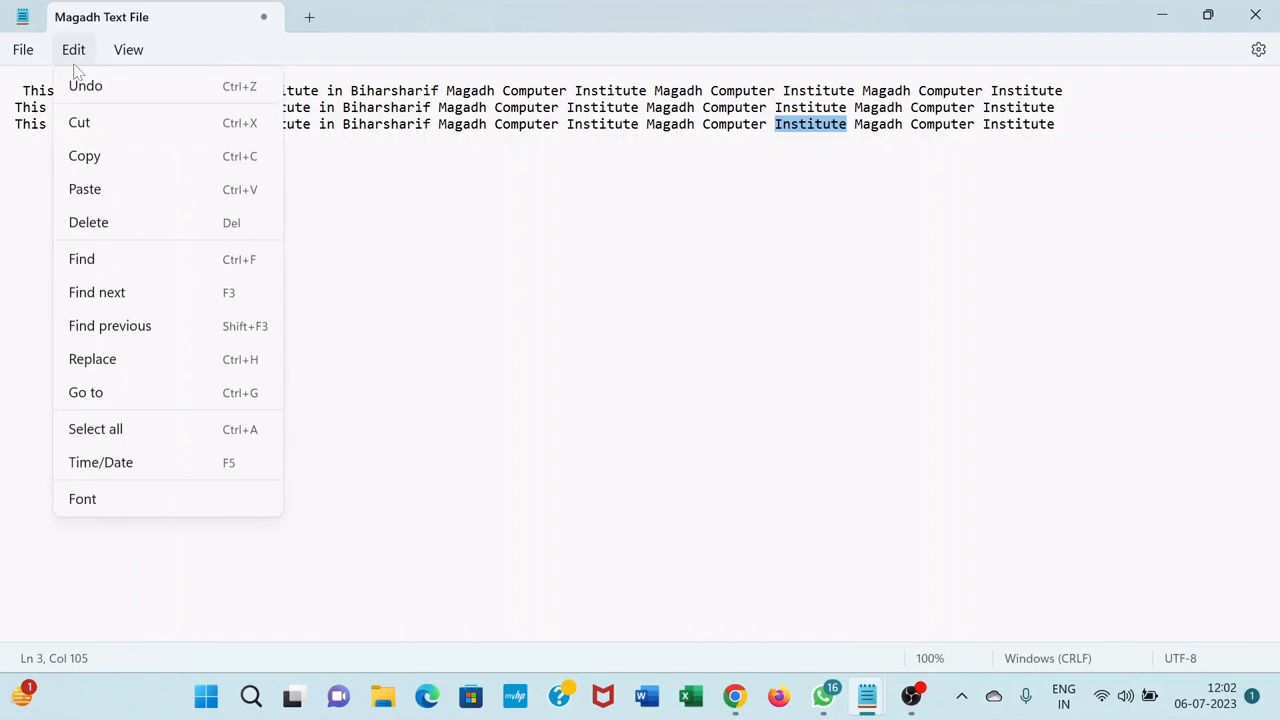
left_click(87, 222)
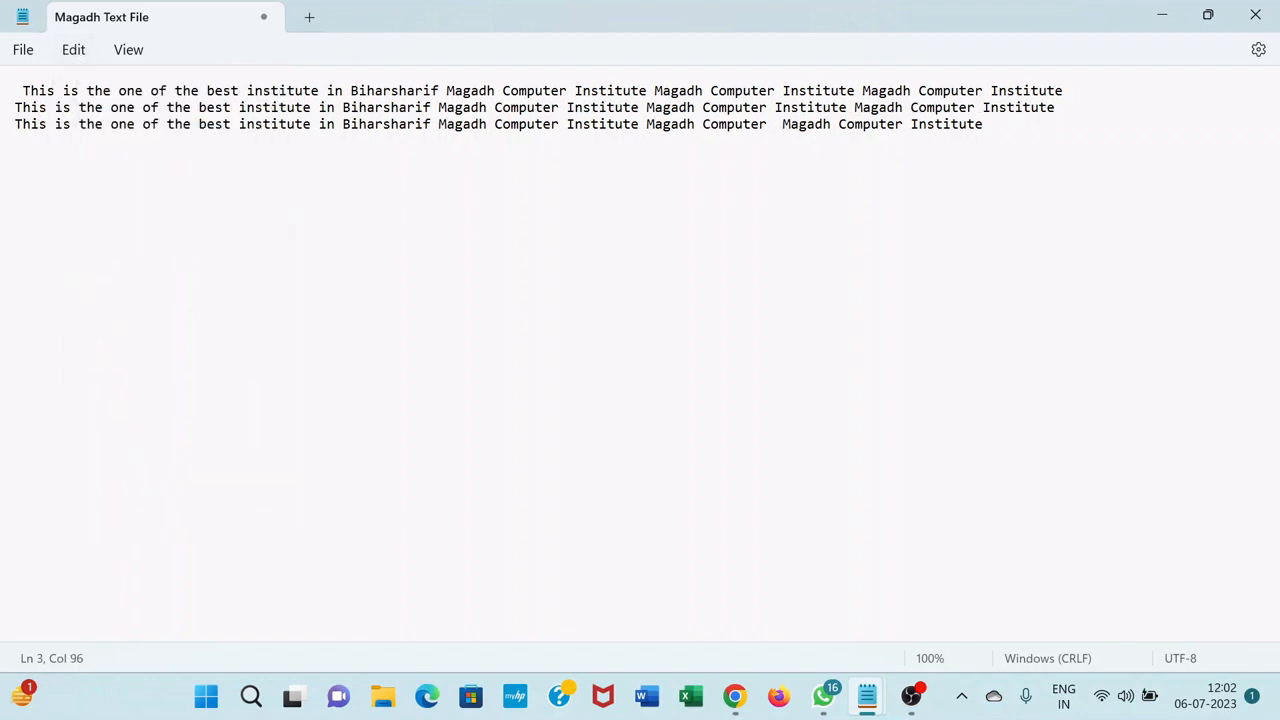
left_click(72, 50)
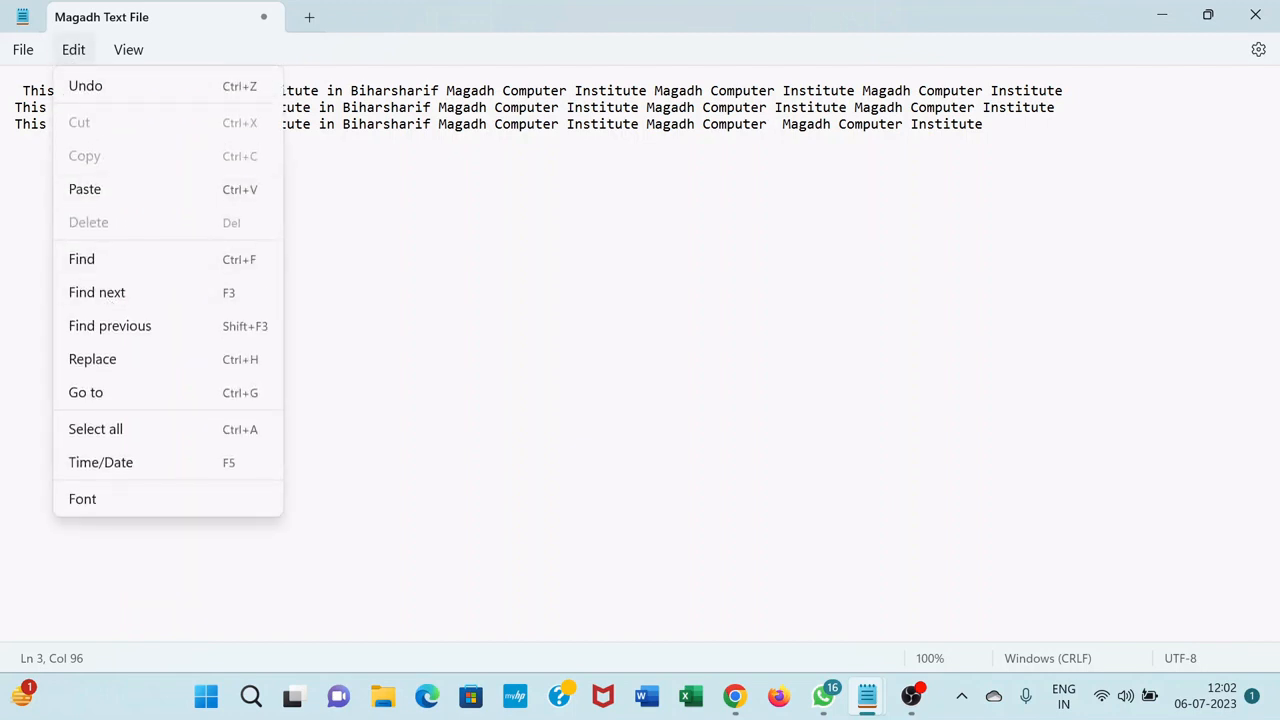
left_click(423, 262)
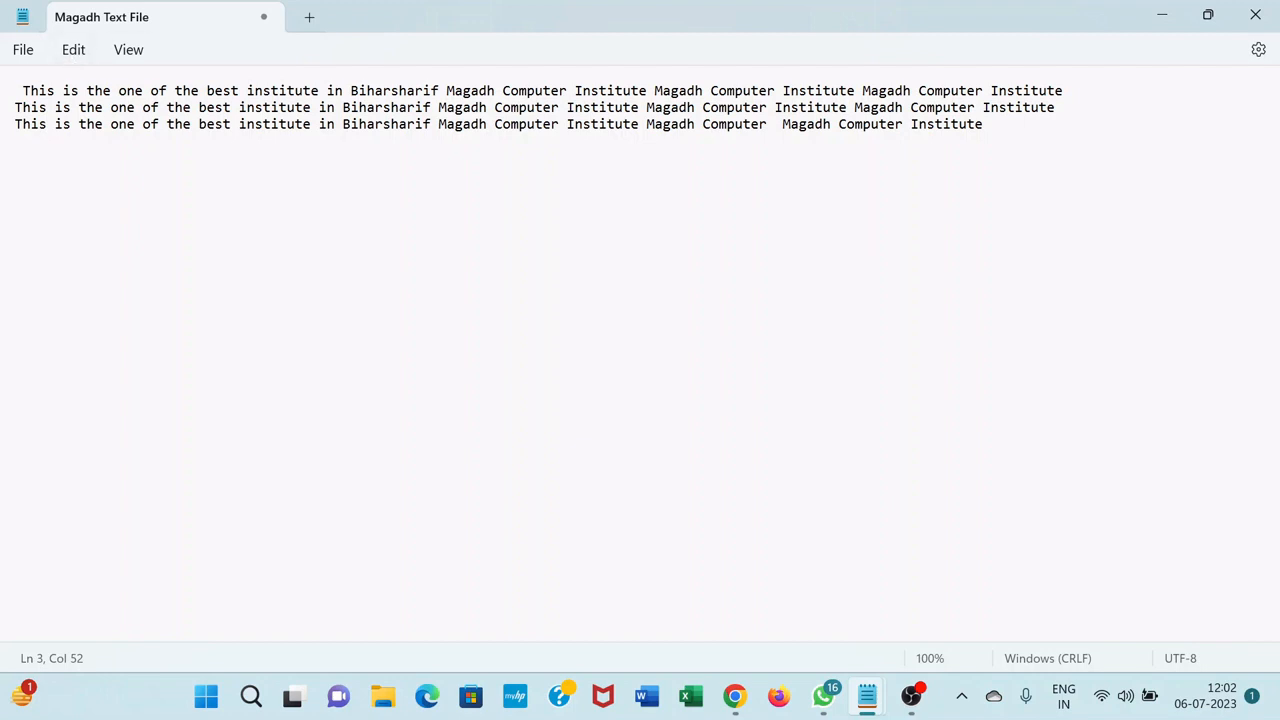
Copy all three lines of text and paste them repeatedly after the last line until the text reaches line 19
left_click_drag(22, 90, 175, 124)
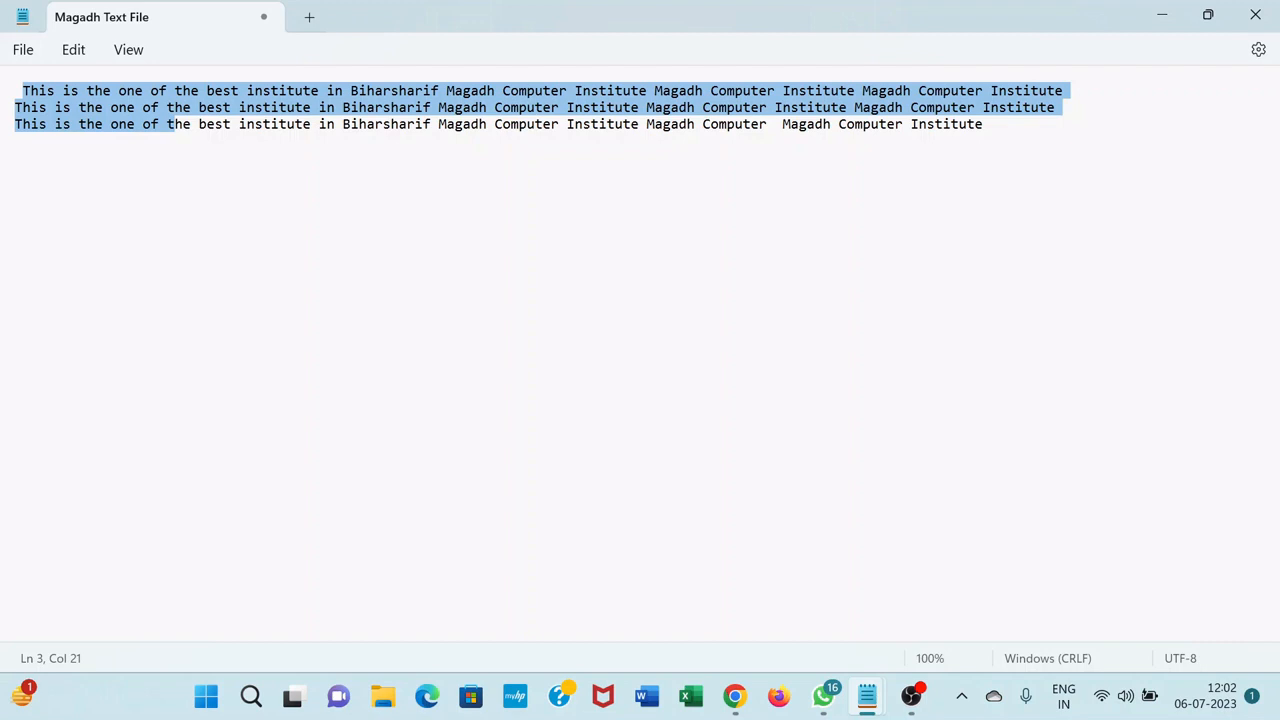
key("ctrl+a")
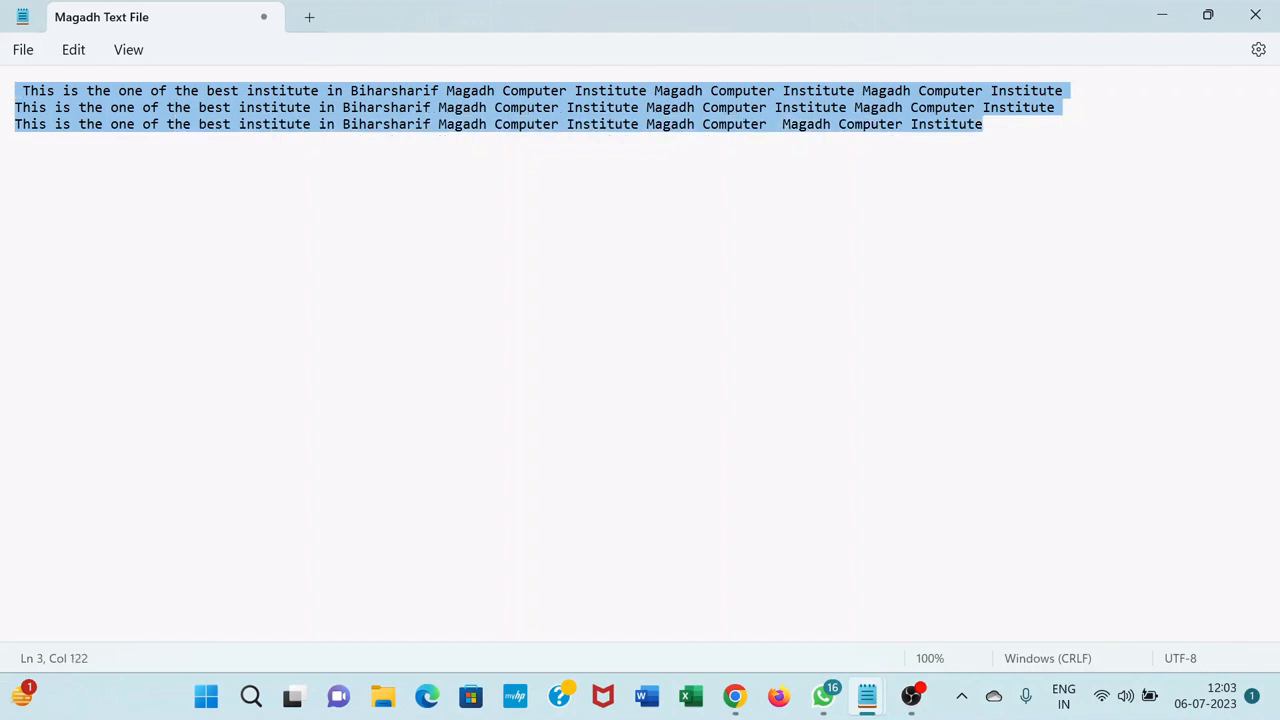
key("ctrl+v")
key("ctrl+v")
key("ctrl+v")
key("ctrl+v")
key("ctrl+v")
key("ctrl+v")
key("ctrl+v")
key("ctrl+v")
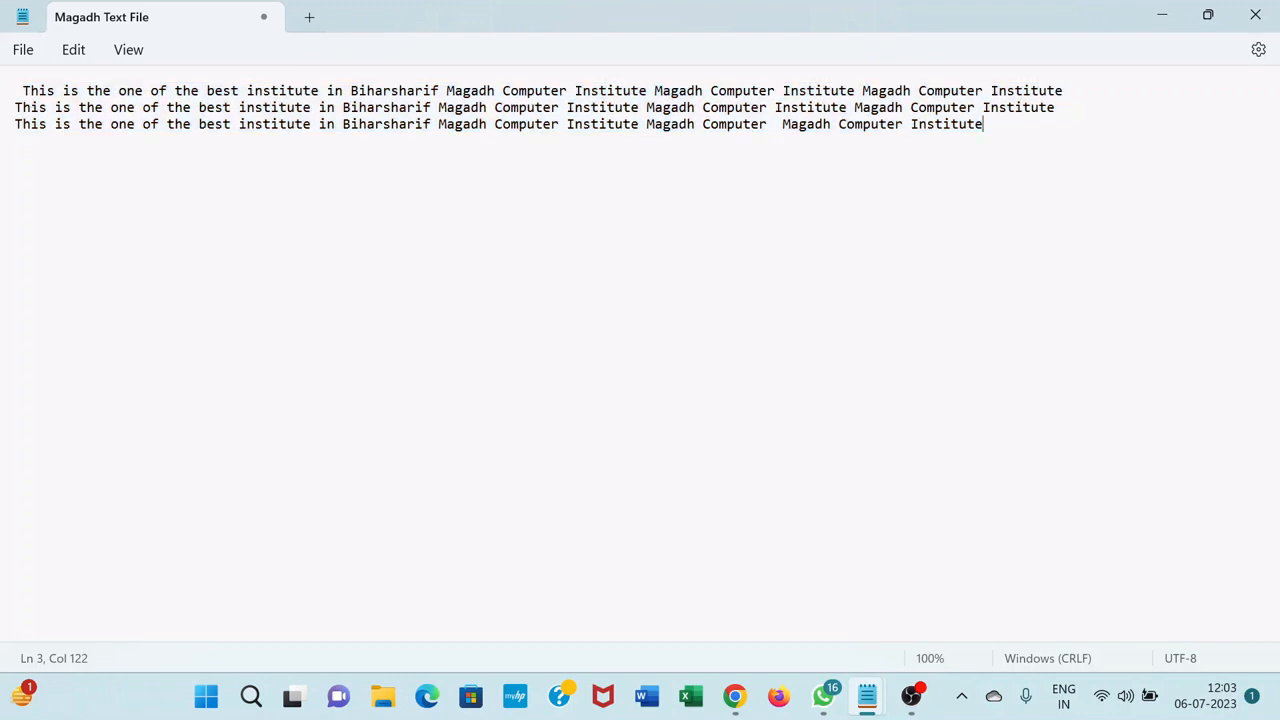
key("ctrl+v")
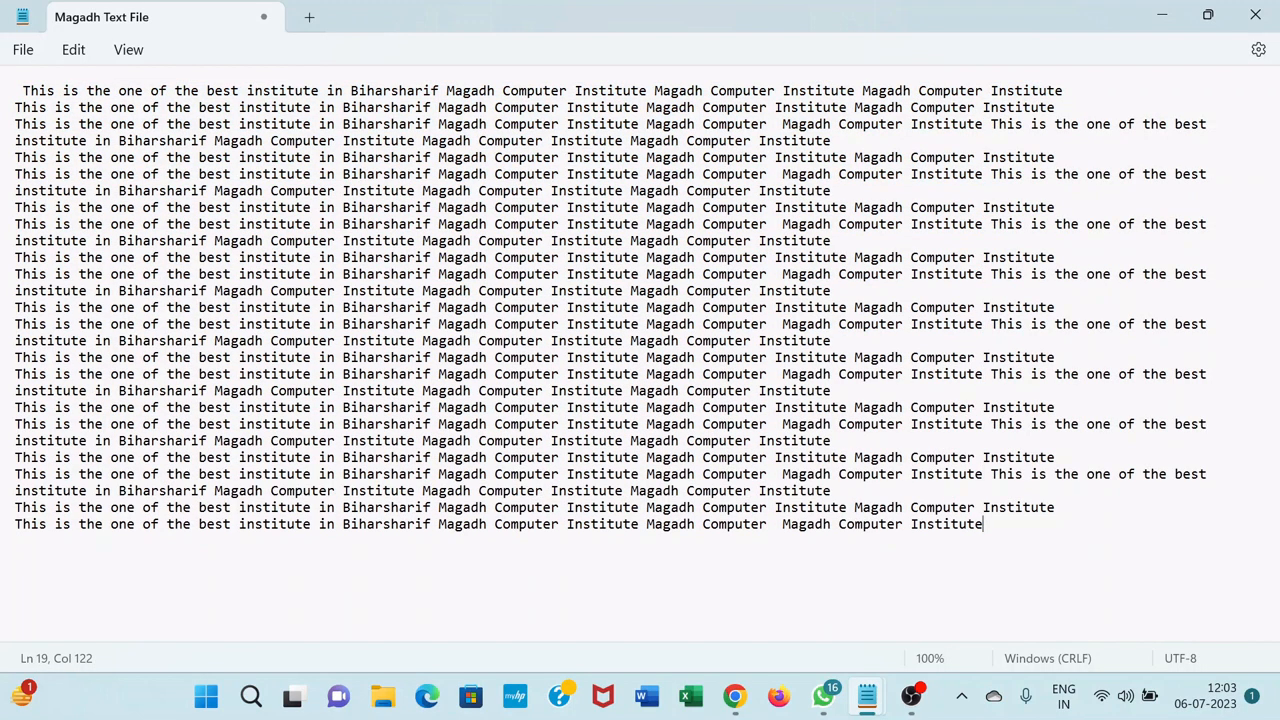
Search the document for "Biharsharif", starting from the beginning of the first line
left_click(31, 90)
left_click(72, 52)
left_click(82, 260)
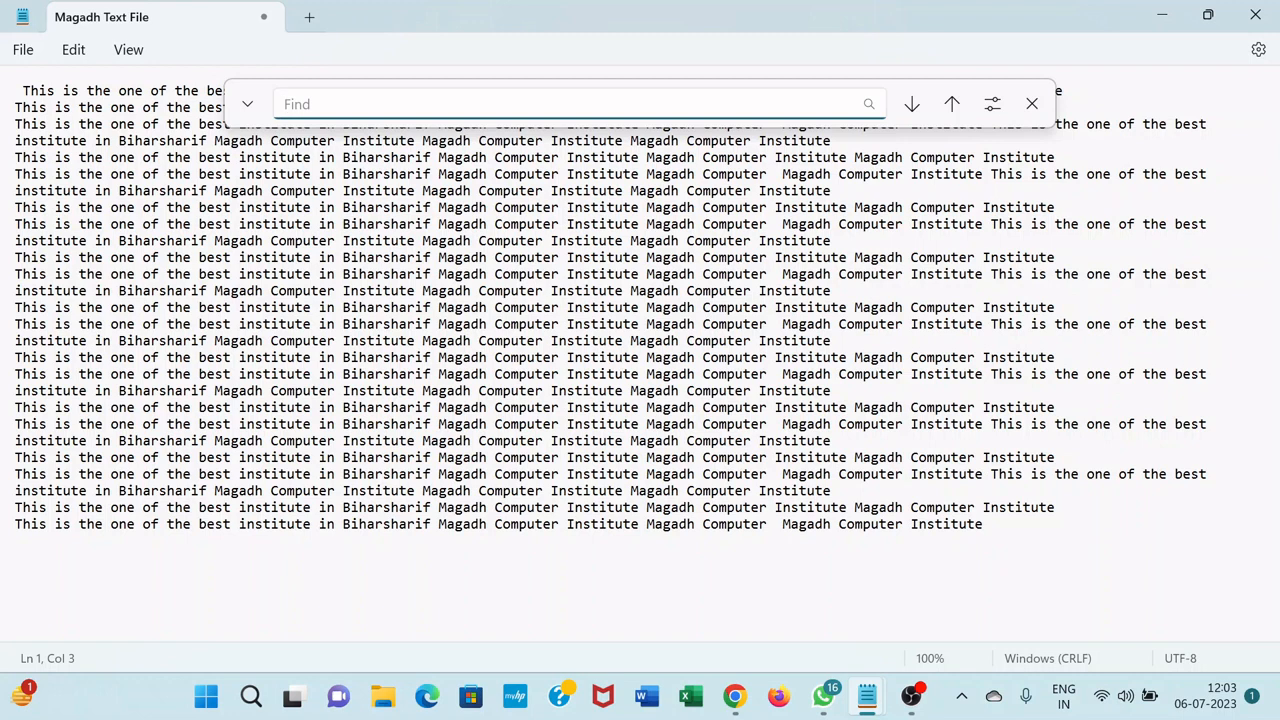
left_click(1032, 104)
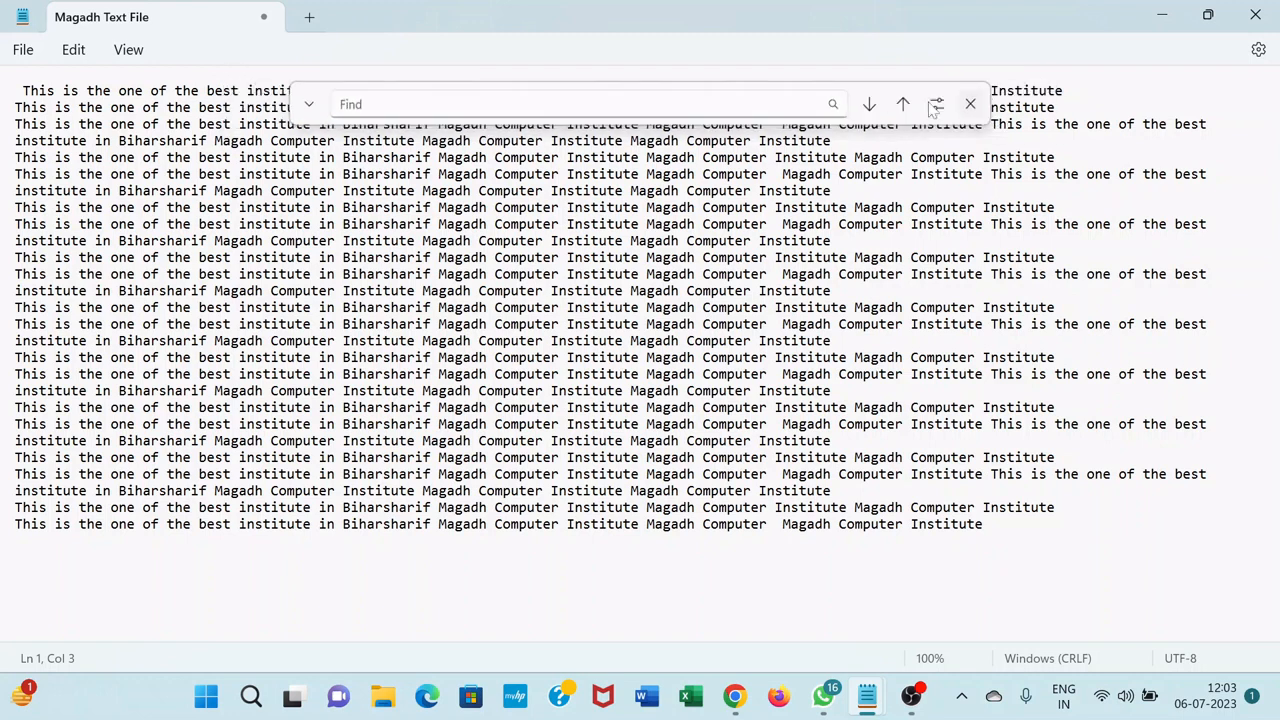
left_click(73, 52)
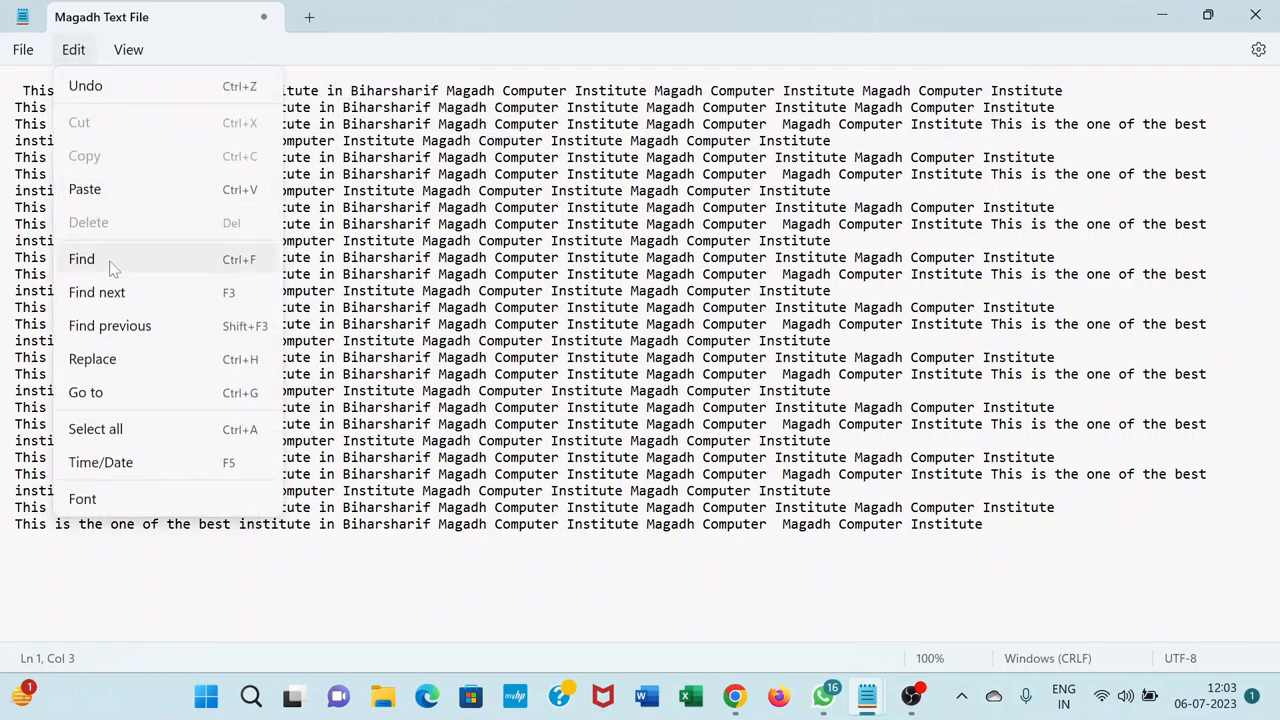
left_click(110, 262)
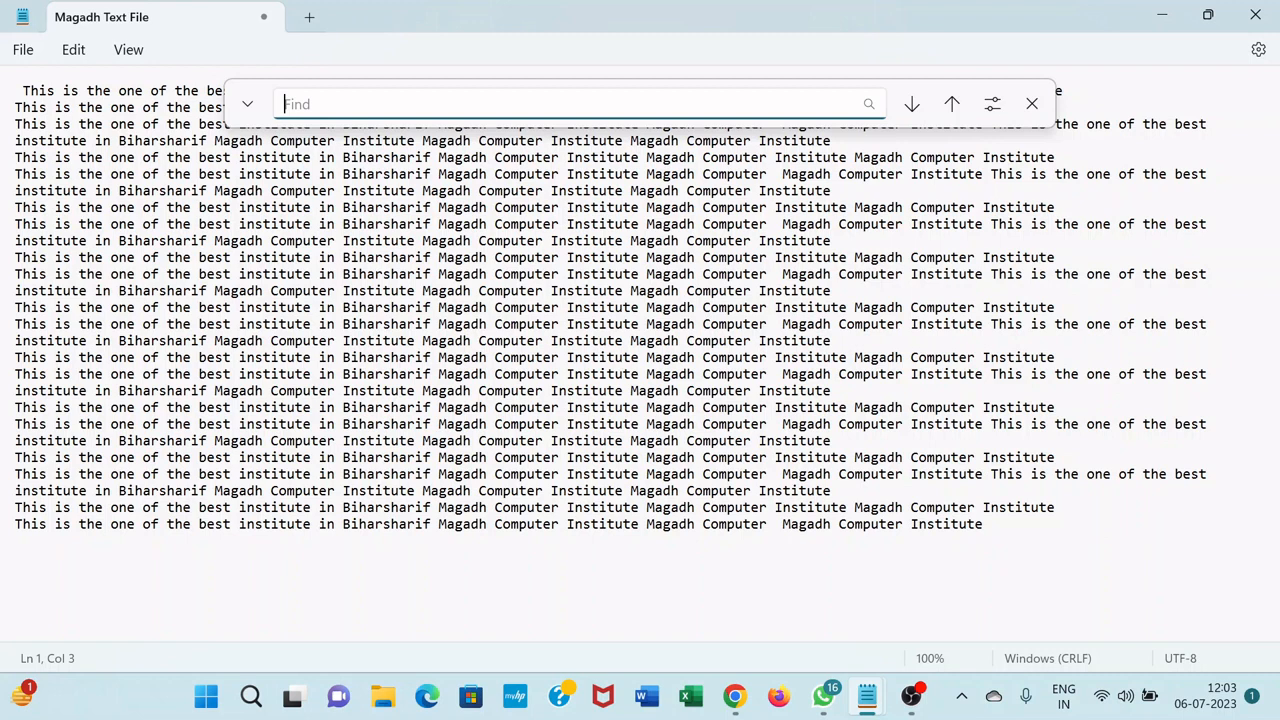
type("Biharsharif")
left_click(869, 105)
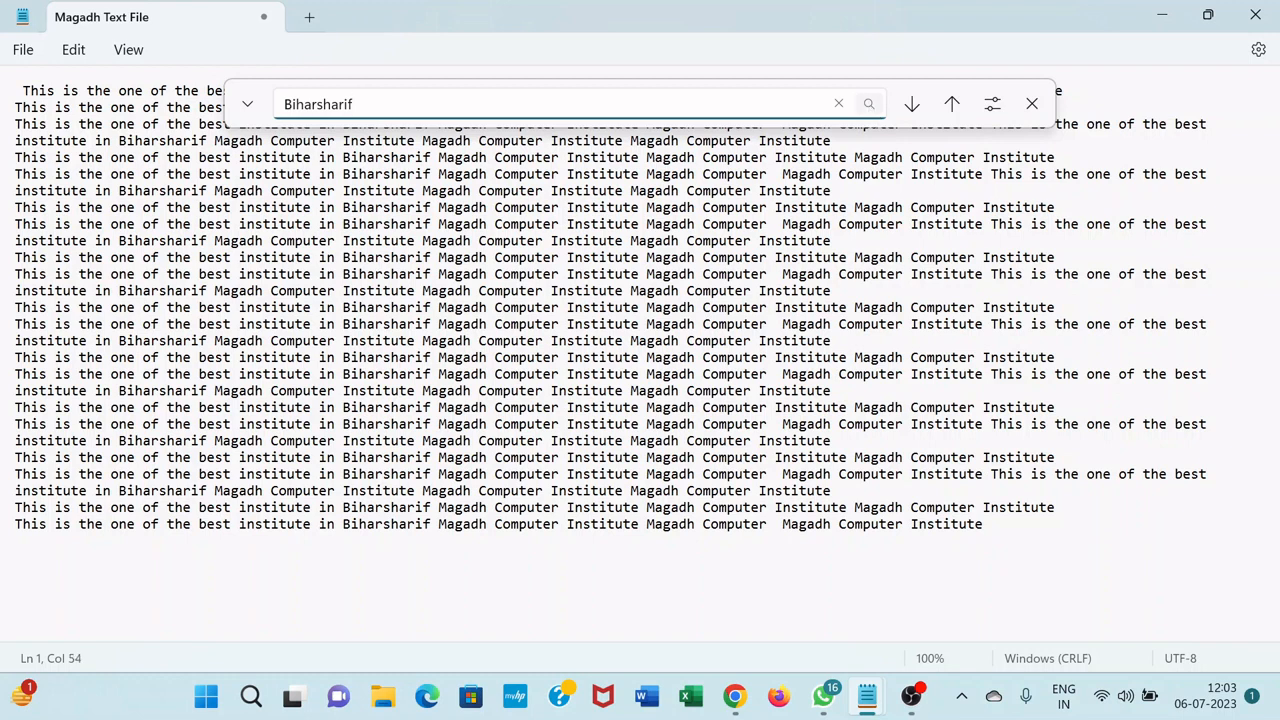
Step down through the successive matches of "Biharsharif" as far as the one on line 10
left_click(911, 105)
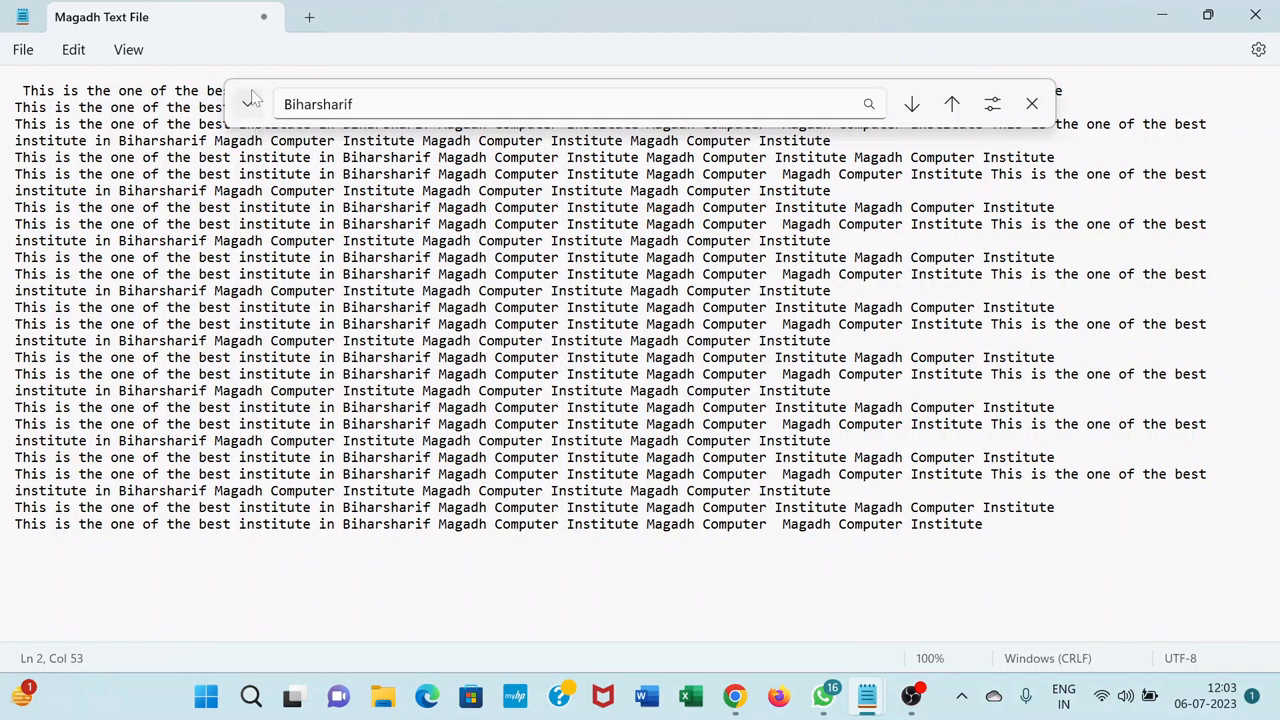
left_click(911, 105)
left_click(911, 104)
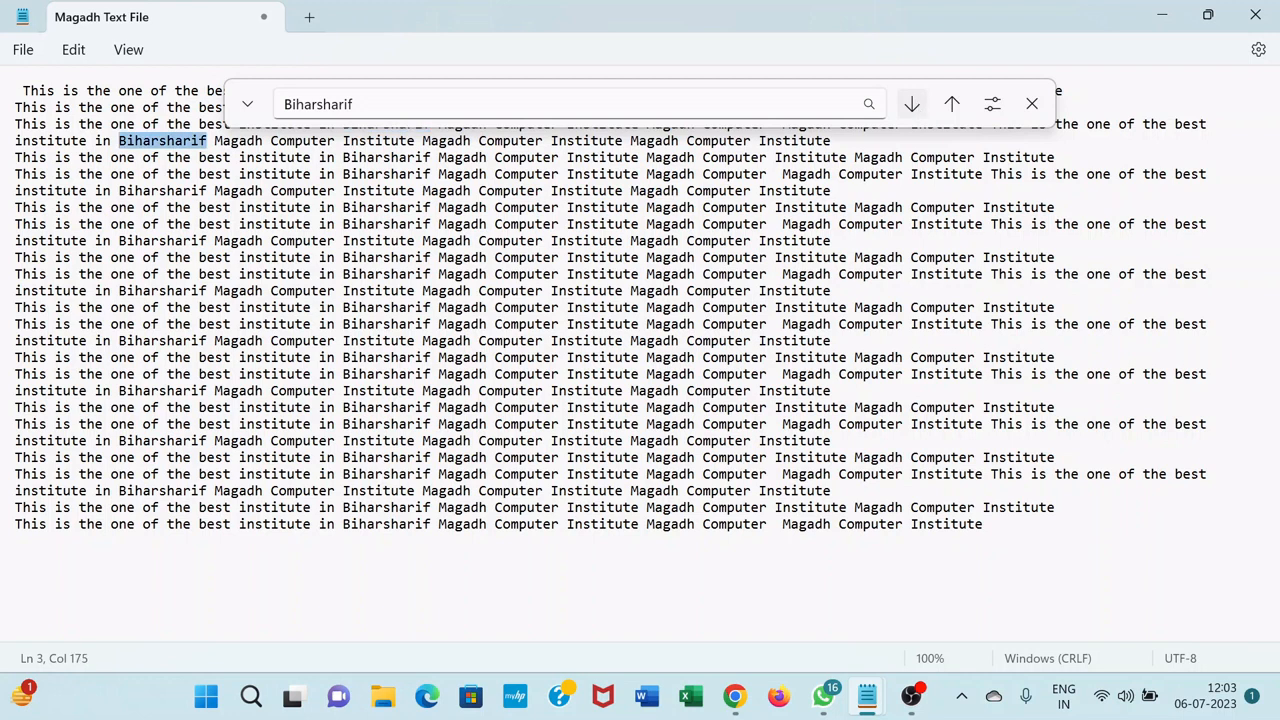
left_click(911, 104)
left_click(911, 104)
left_click(911, 104)
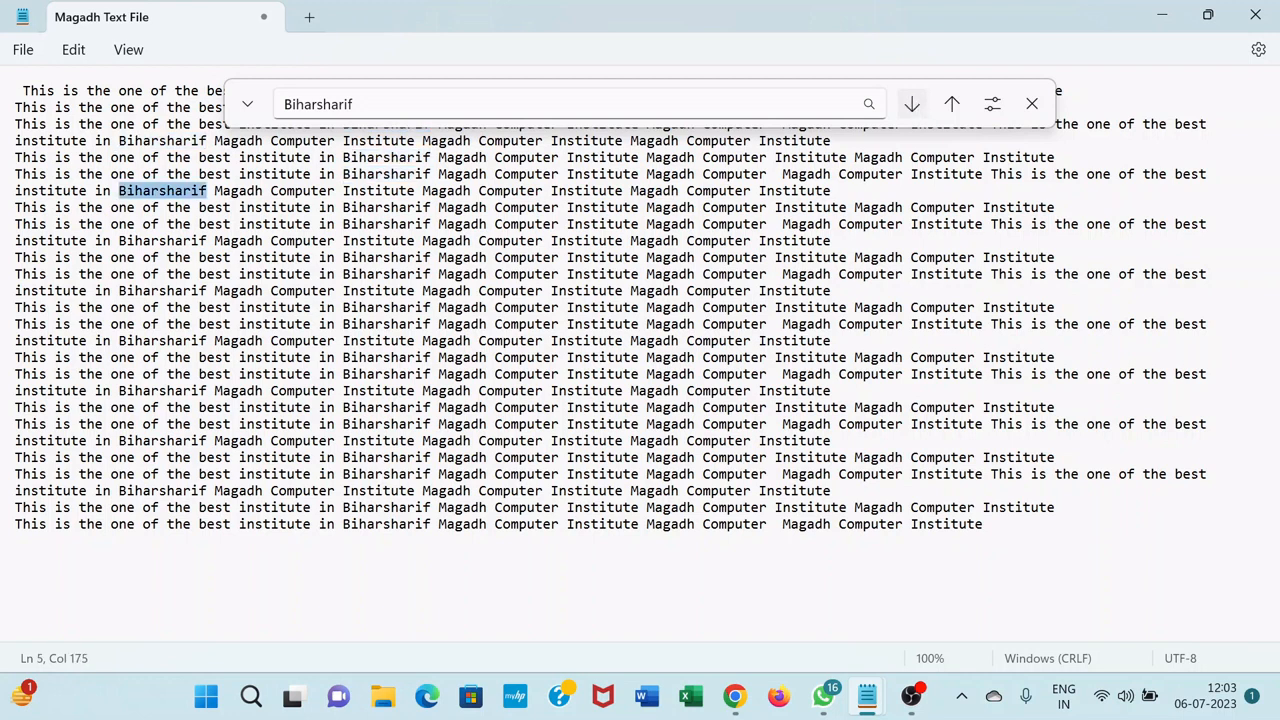
left_click(911, 104)
left_click(911, 104)
left_click(911, 104)
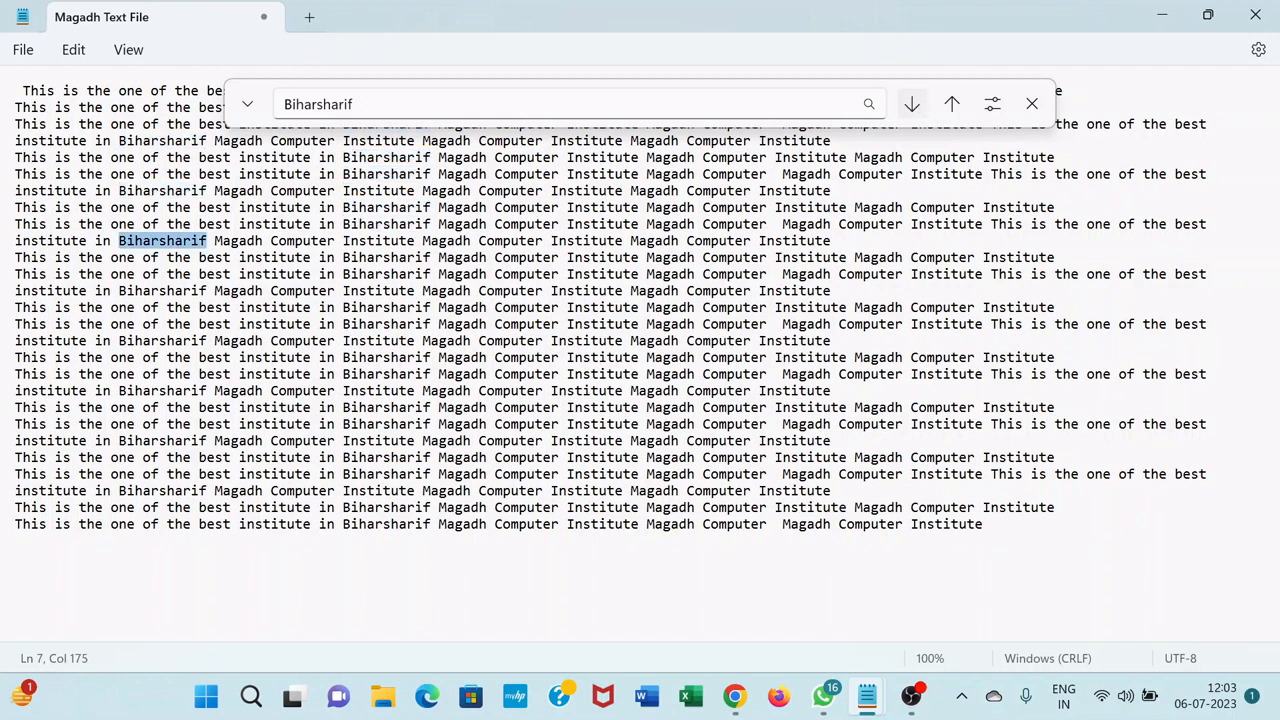
left_click(911, 104)
left_click(911, 104)
left_click(911, 104)
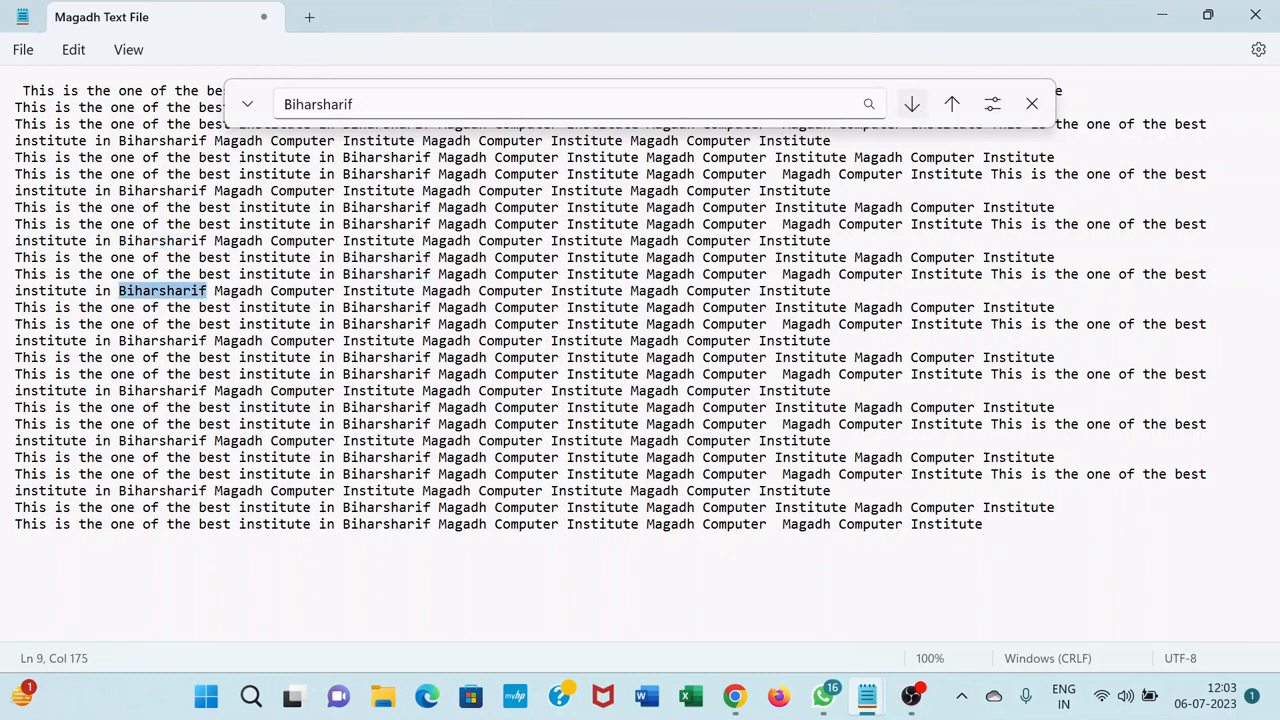
left_click(911, 104)
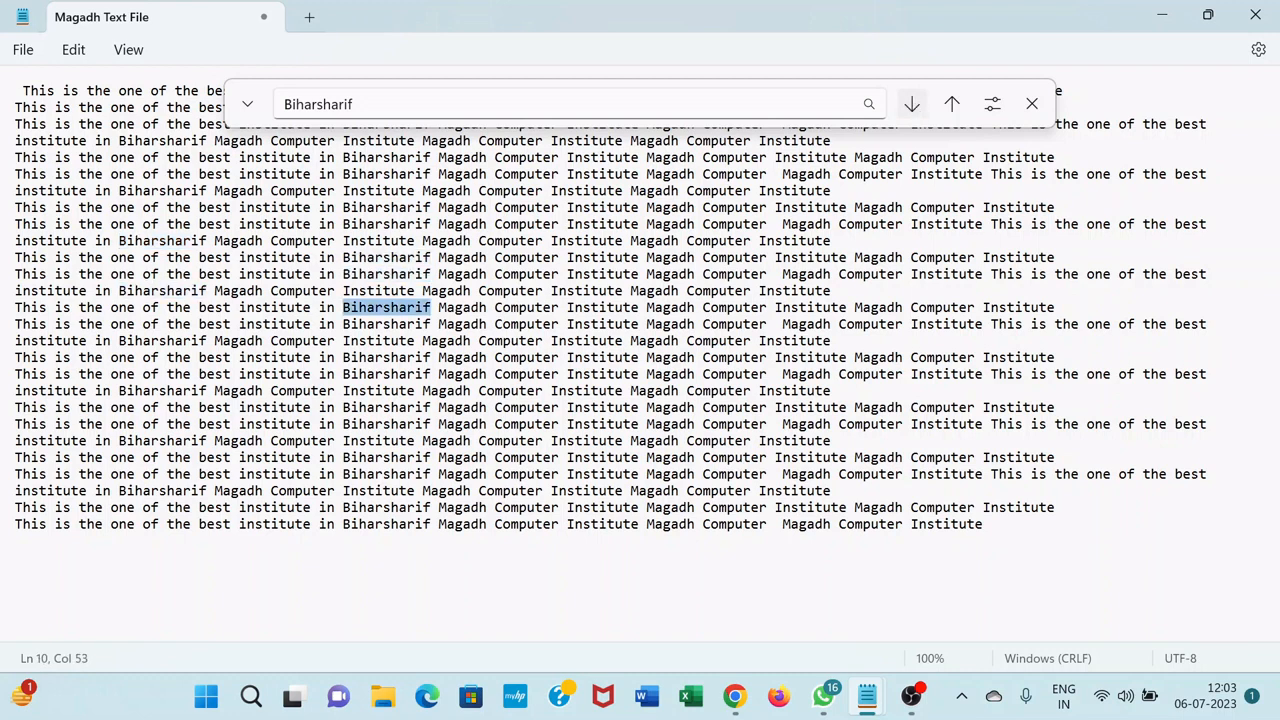
Step back up three matches of "Biharsharif" to the one on line 8 and close the search
left_click(953, 105)
left_click(953, 105)
left_click(953, 105)
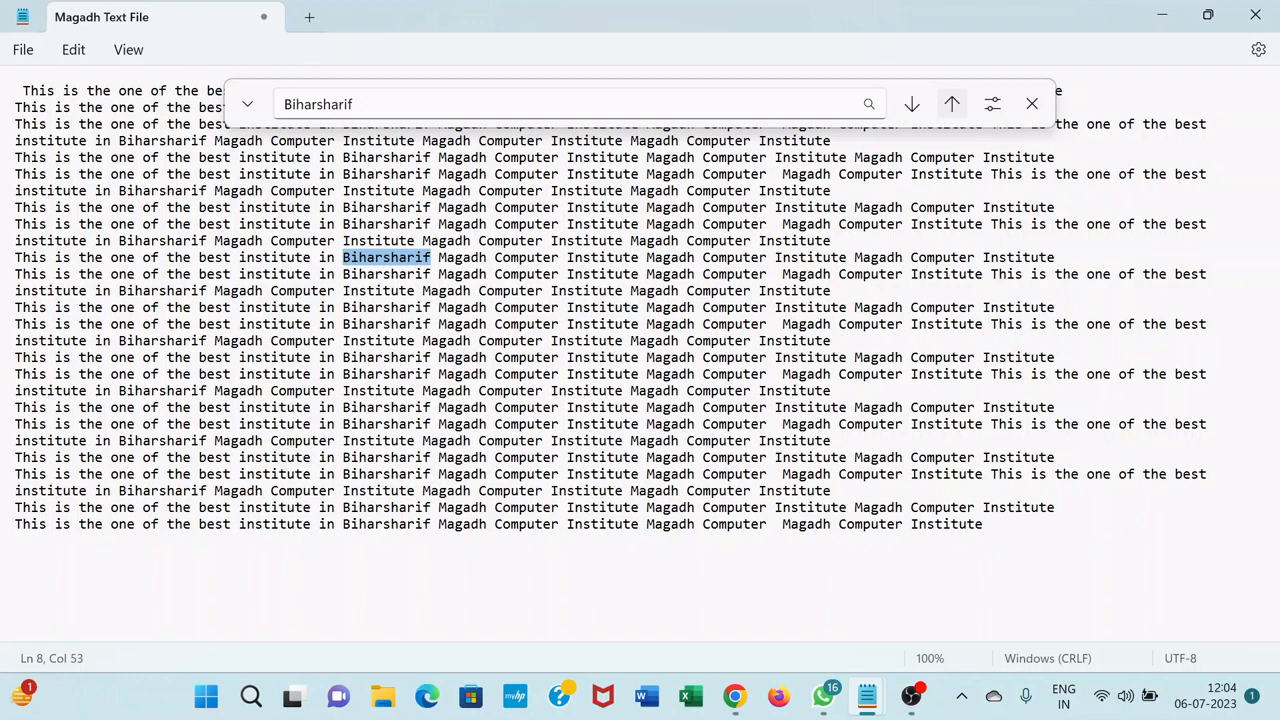
left_click(1032, 104)
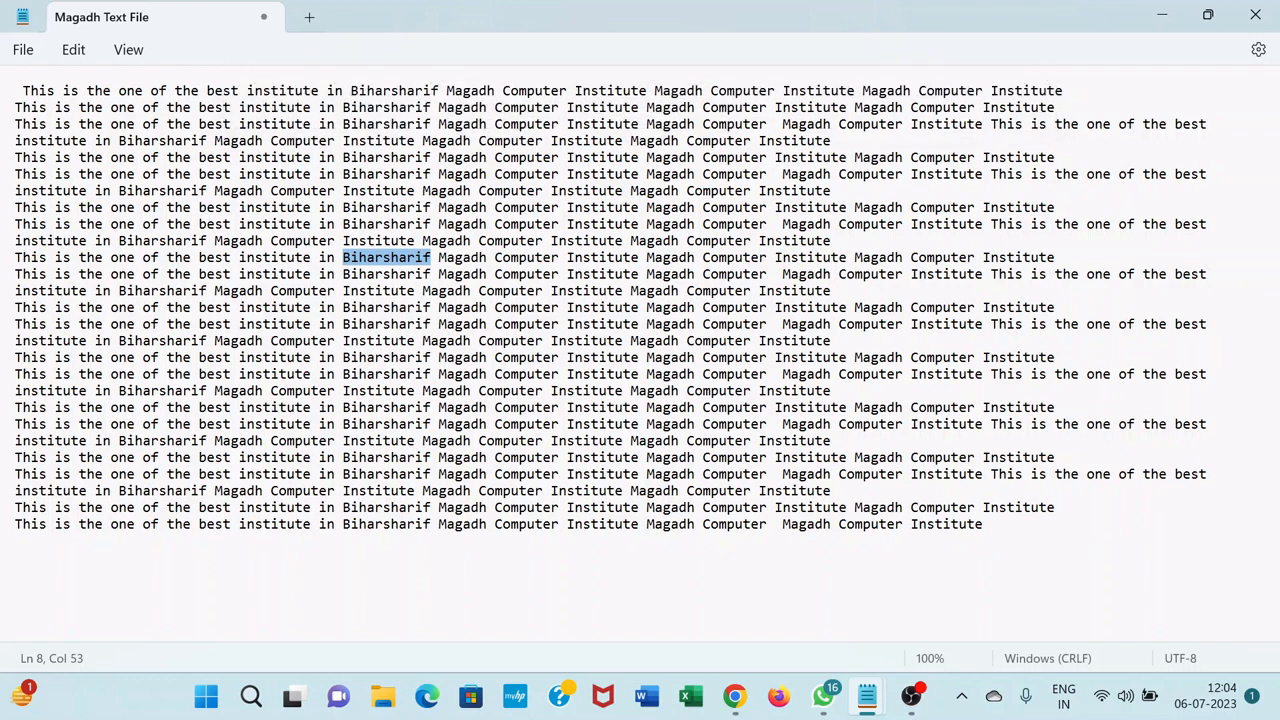
Find the previous occurrence of "Biharsharif" starting from the beginning of the first line
left_click(22, 91)
left_click(73, 49)
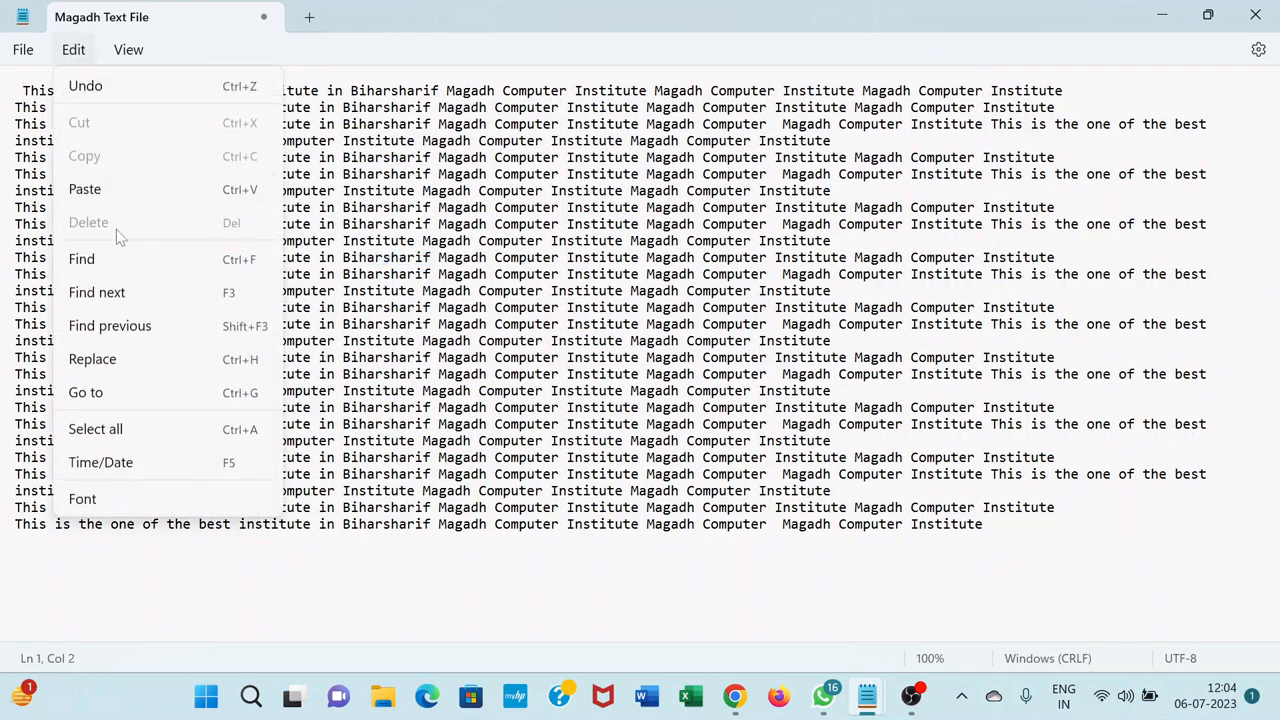
left_click(118, 326)
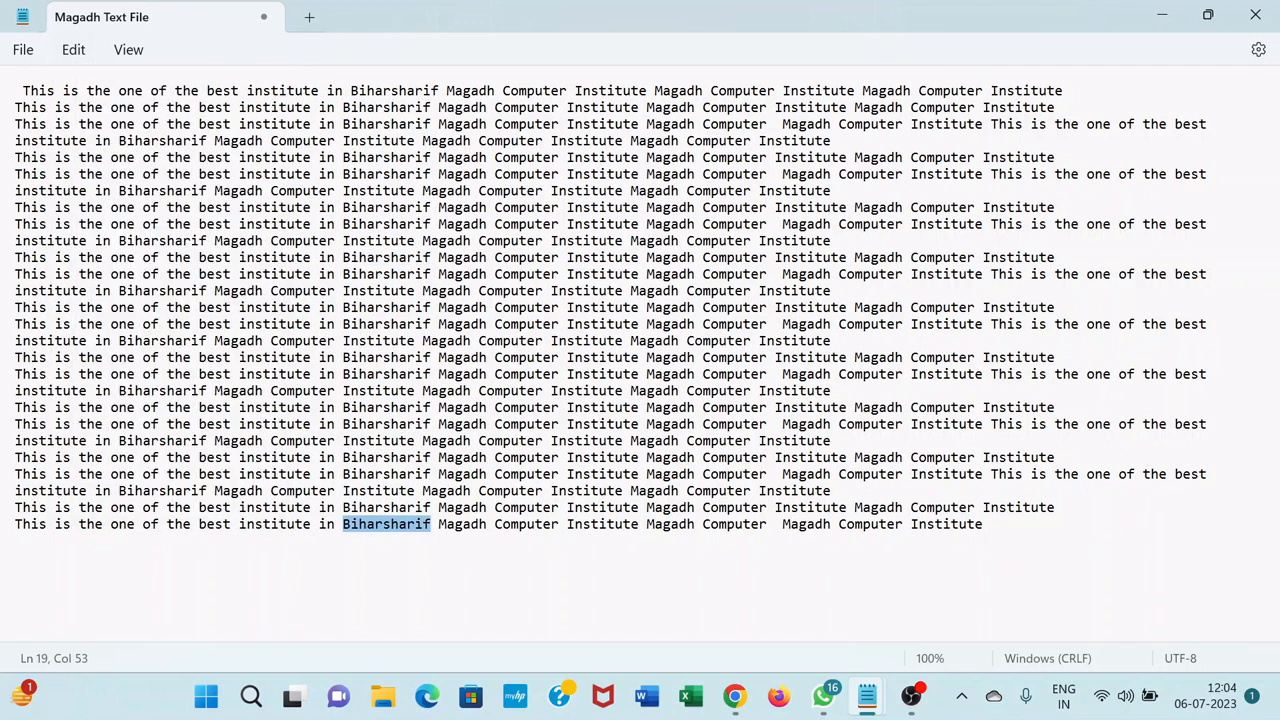
Set up a replacement of "Biharsharif" with "Nalanda", starting from the first line
left_click(40, 91)
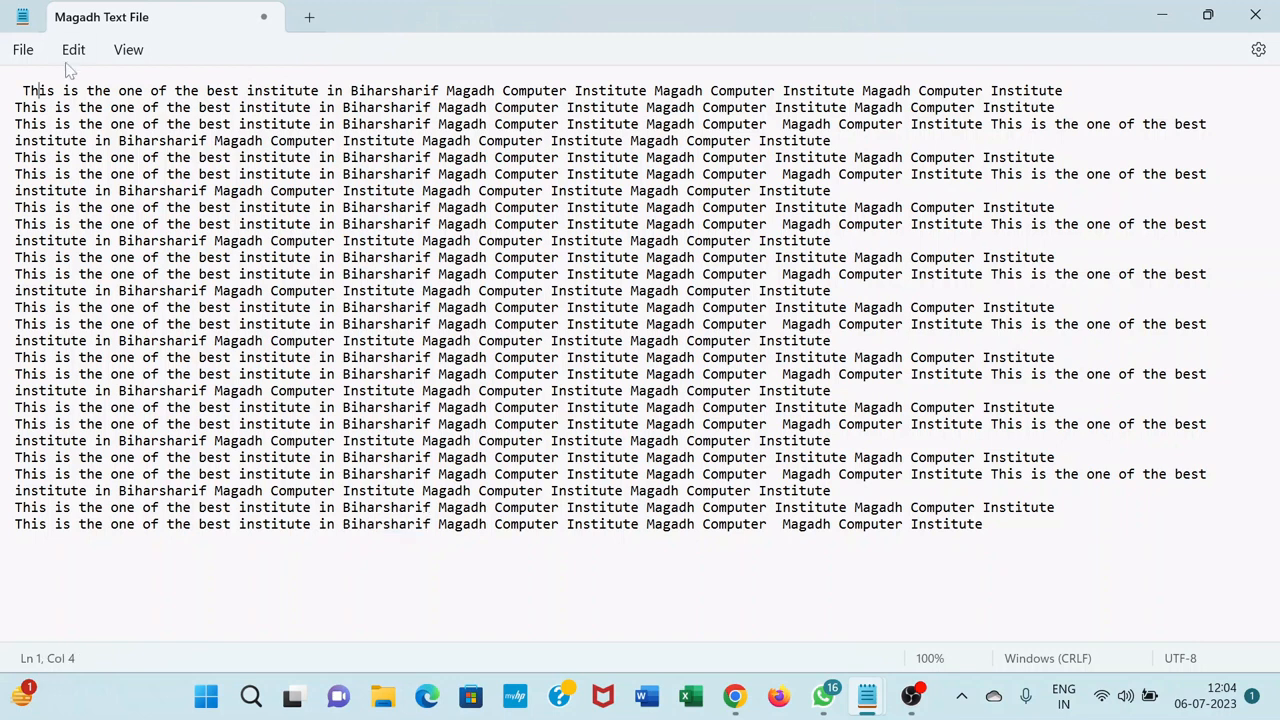
left_click(73, 49)
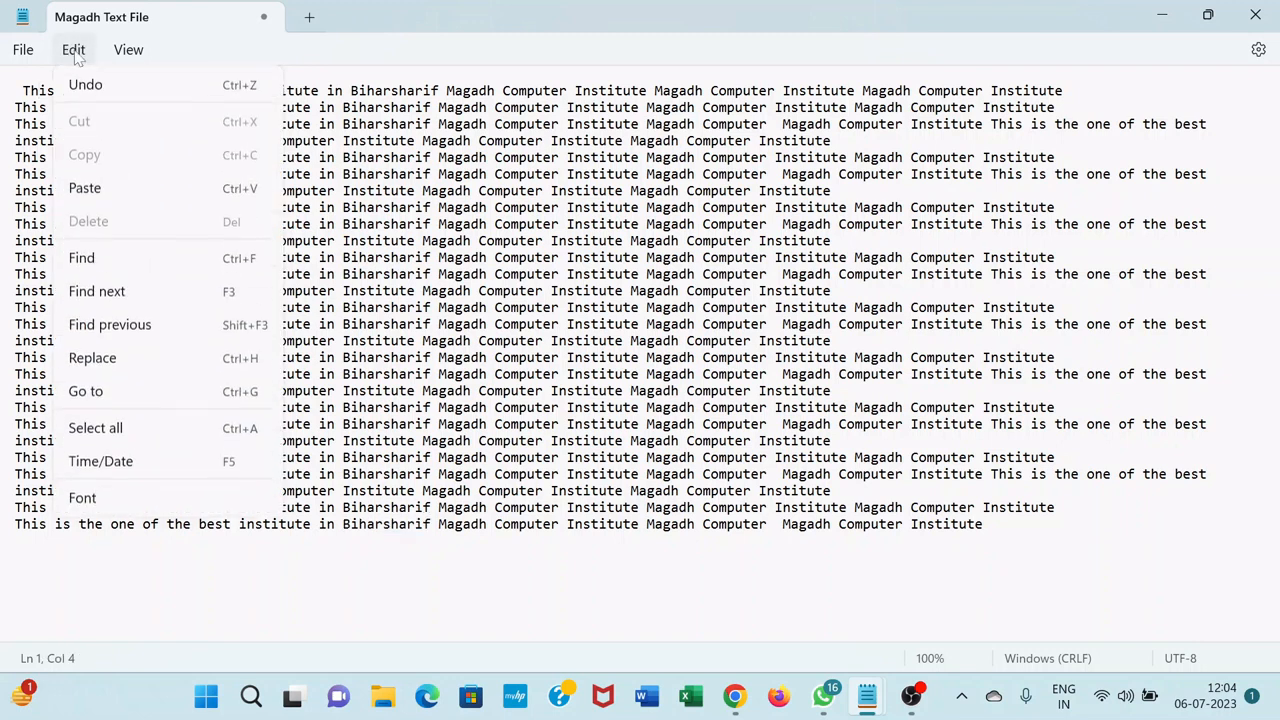
left_click(92, 359)
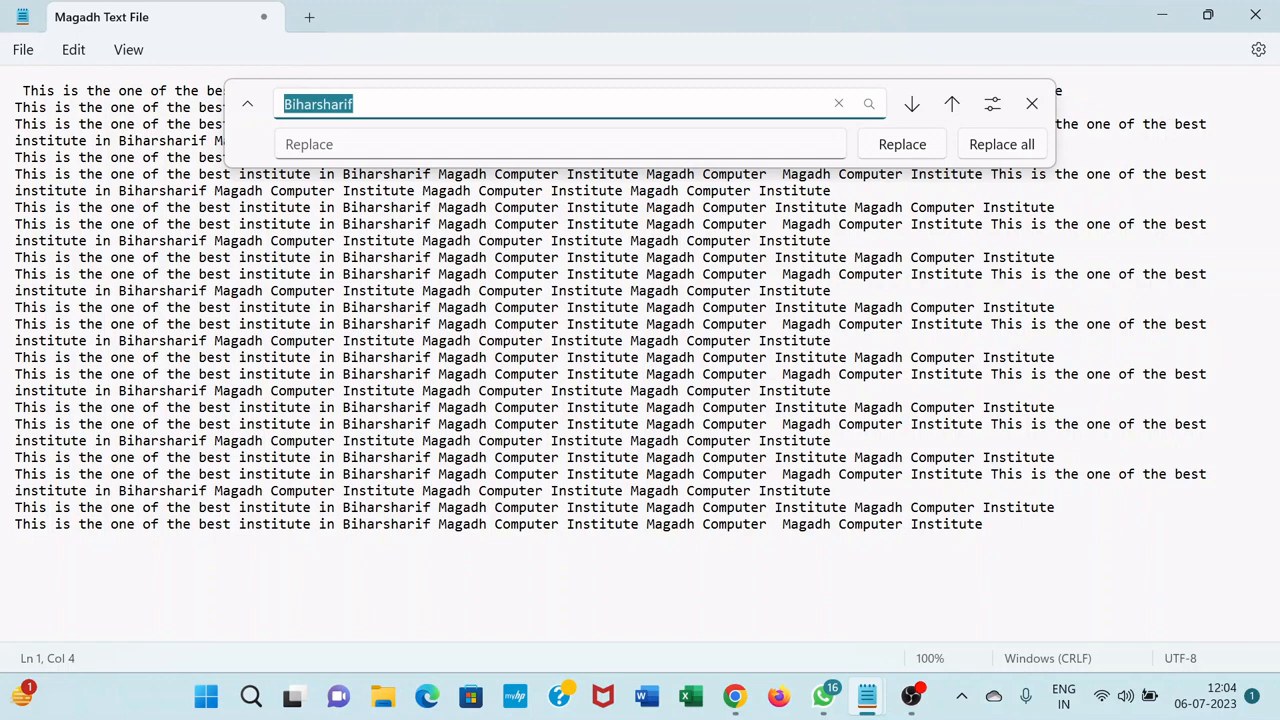
left_click(398, 145)
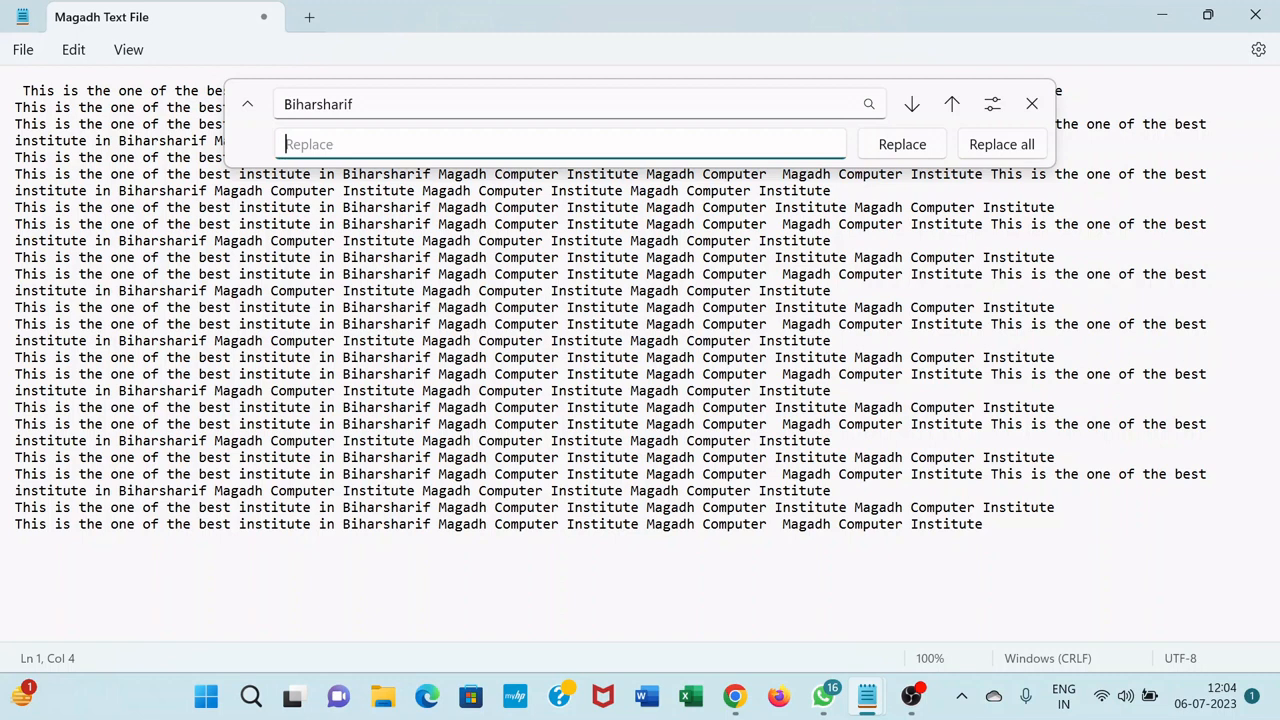
type("Nalanda")
Go to the "Biharsharif" match on line 6 and replace it and the following match with "Nalanda"
left_click(911, 106)
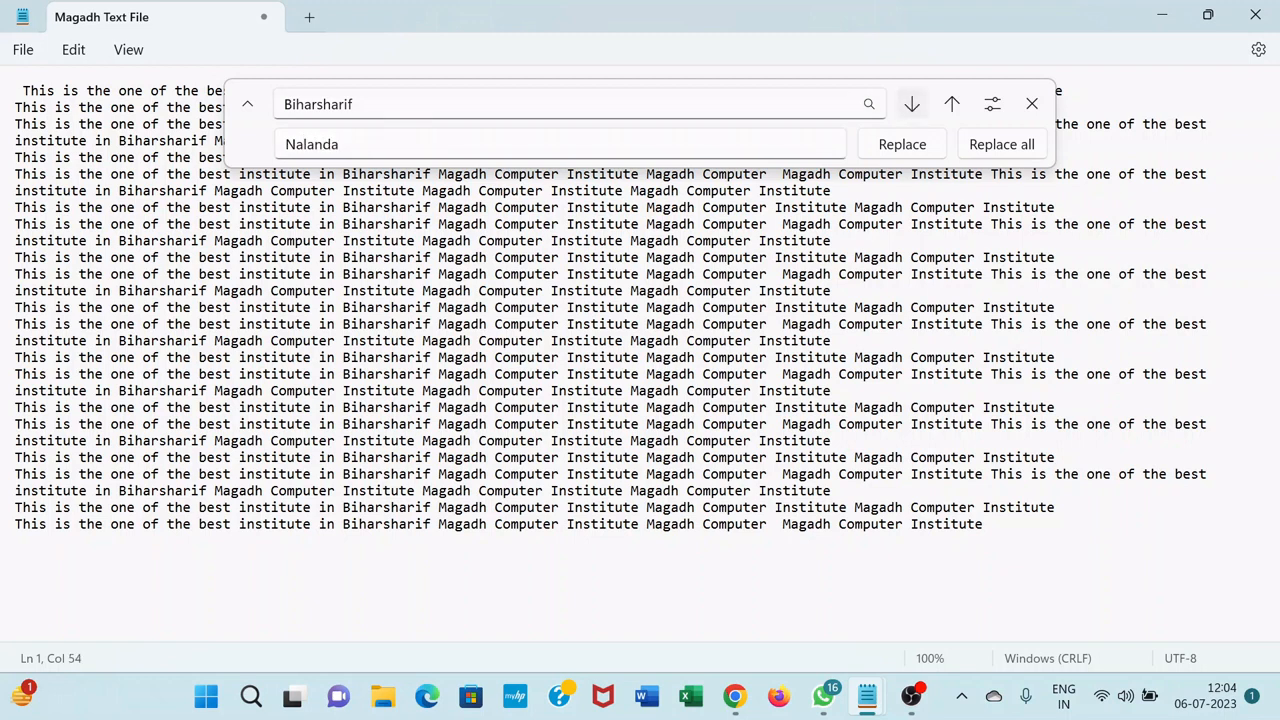
left_click(911, 106)
left_click(911, 106)
left_click(911, 106)
left_click(911, 104)
left_click(911, 104)
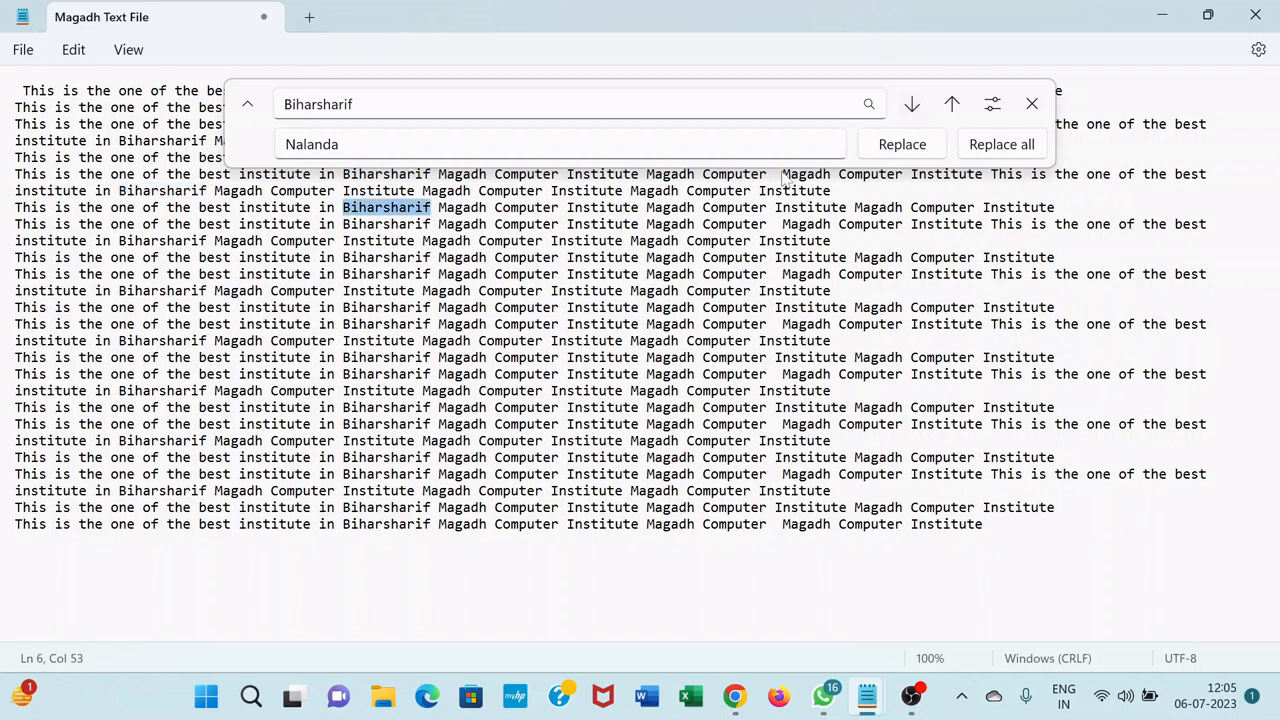
left_click(899, 146)
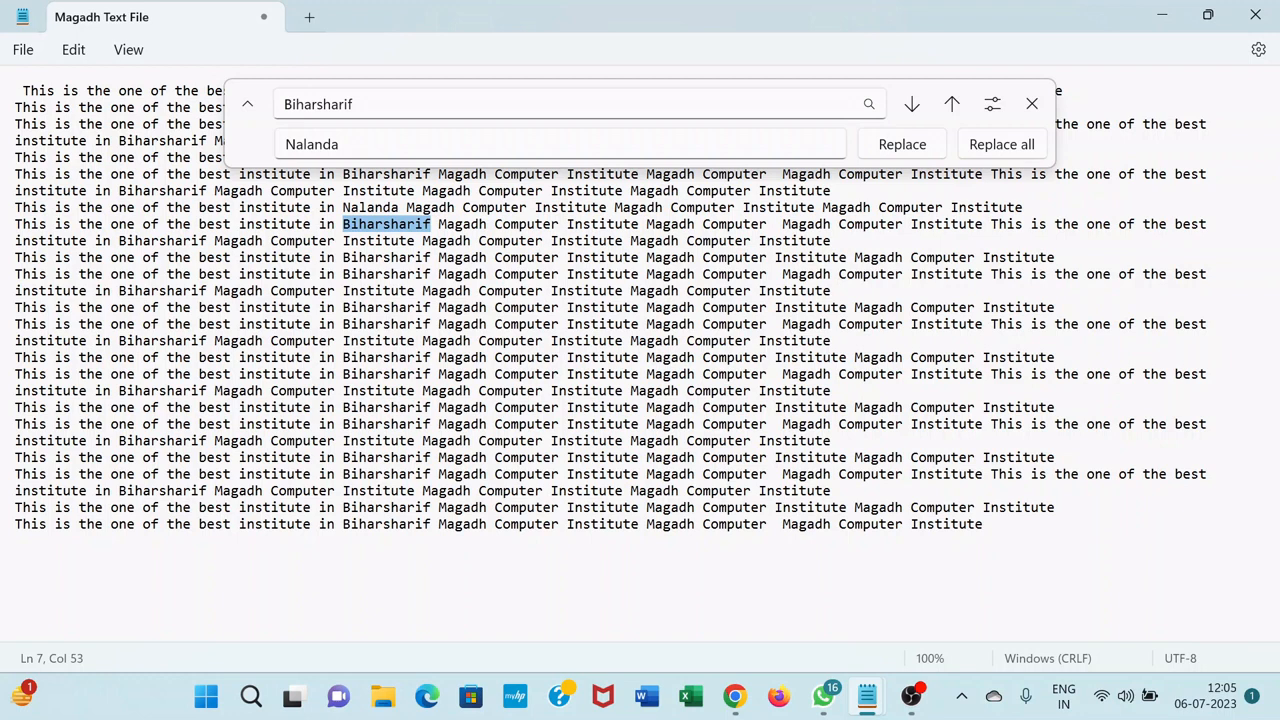
left_click(913, 148)
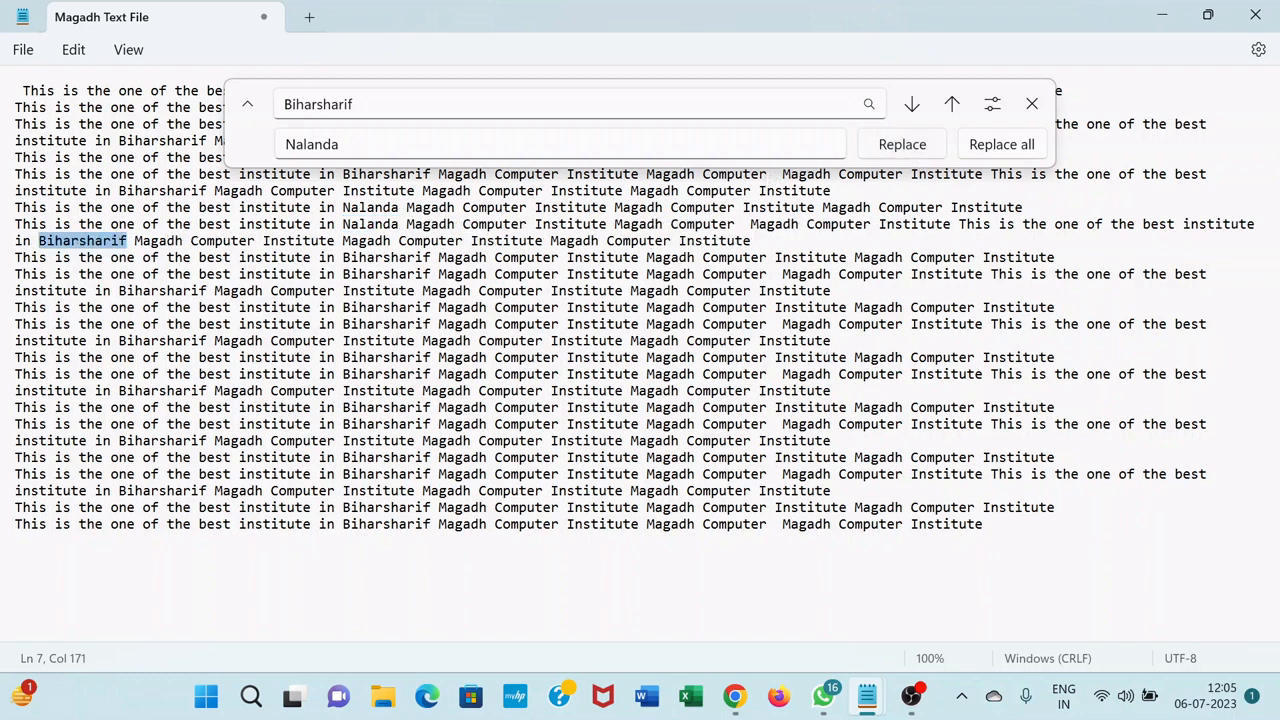
Replace all remaining occurrences of "Biharsharif" with "Nalanda", select the entire text and close the replace bar
left_click(997, 146)
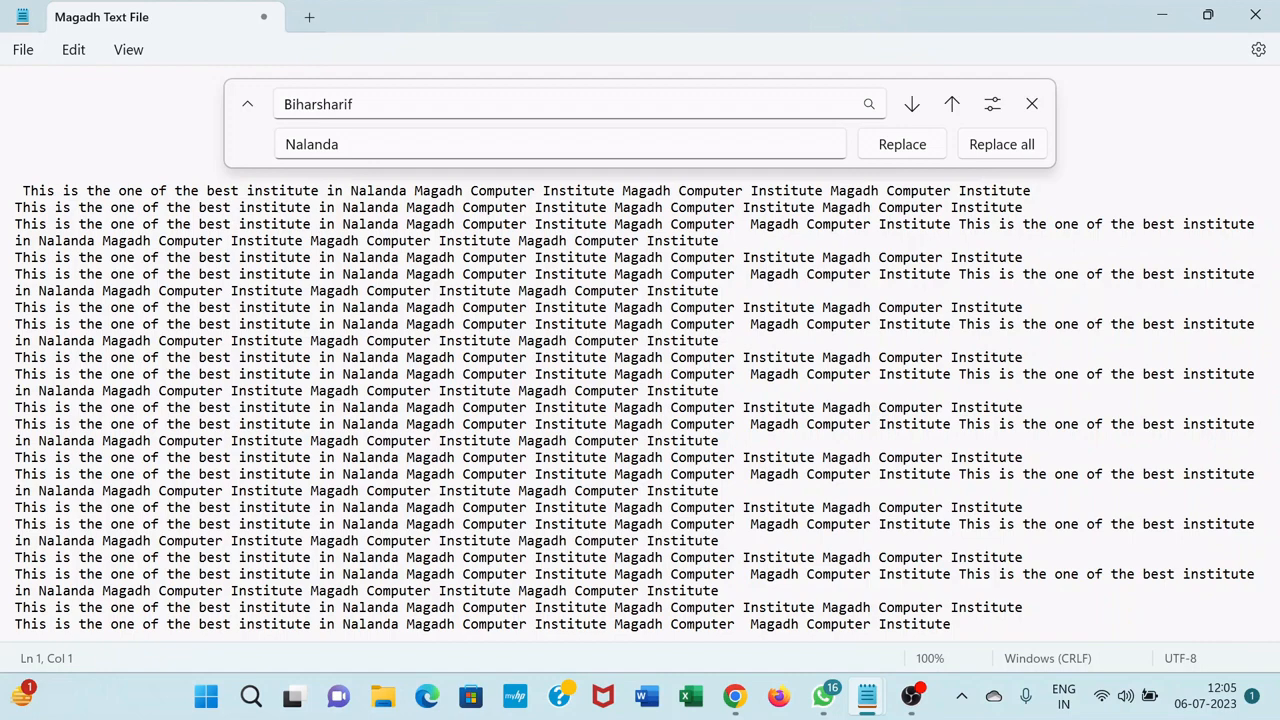
left_click(80, 52)
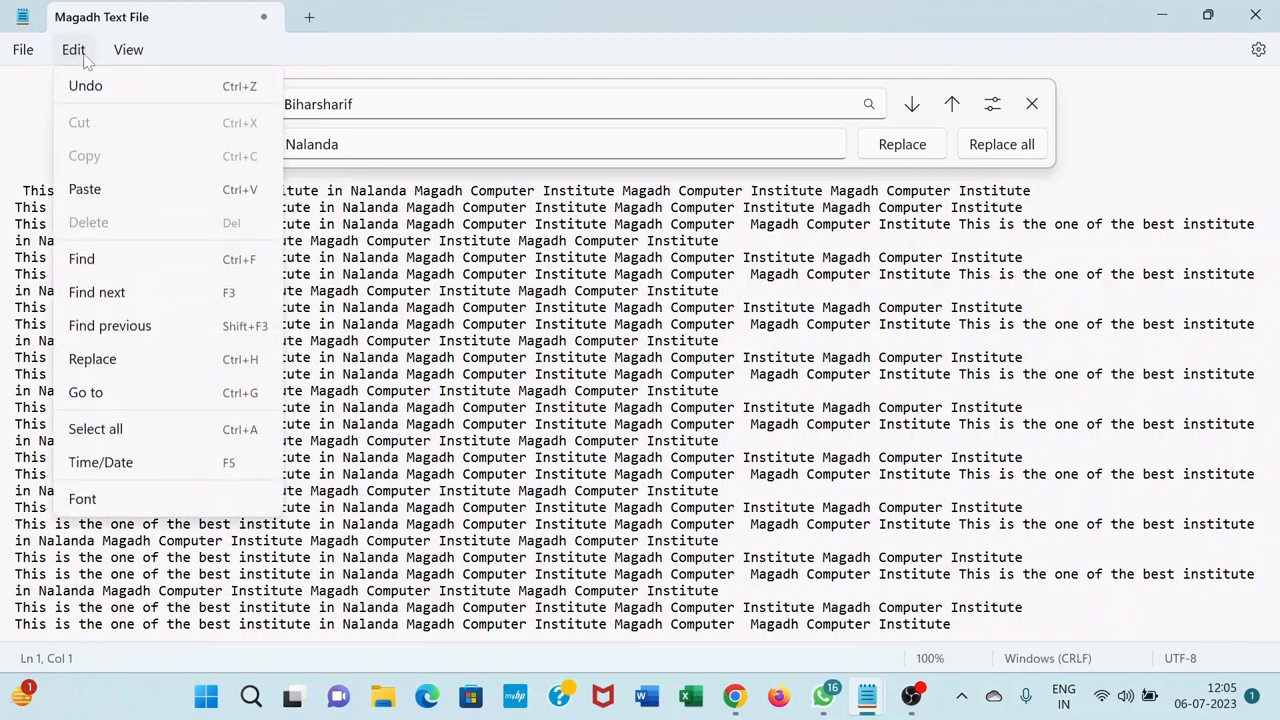
left_click(126, 440)
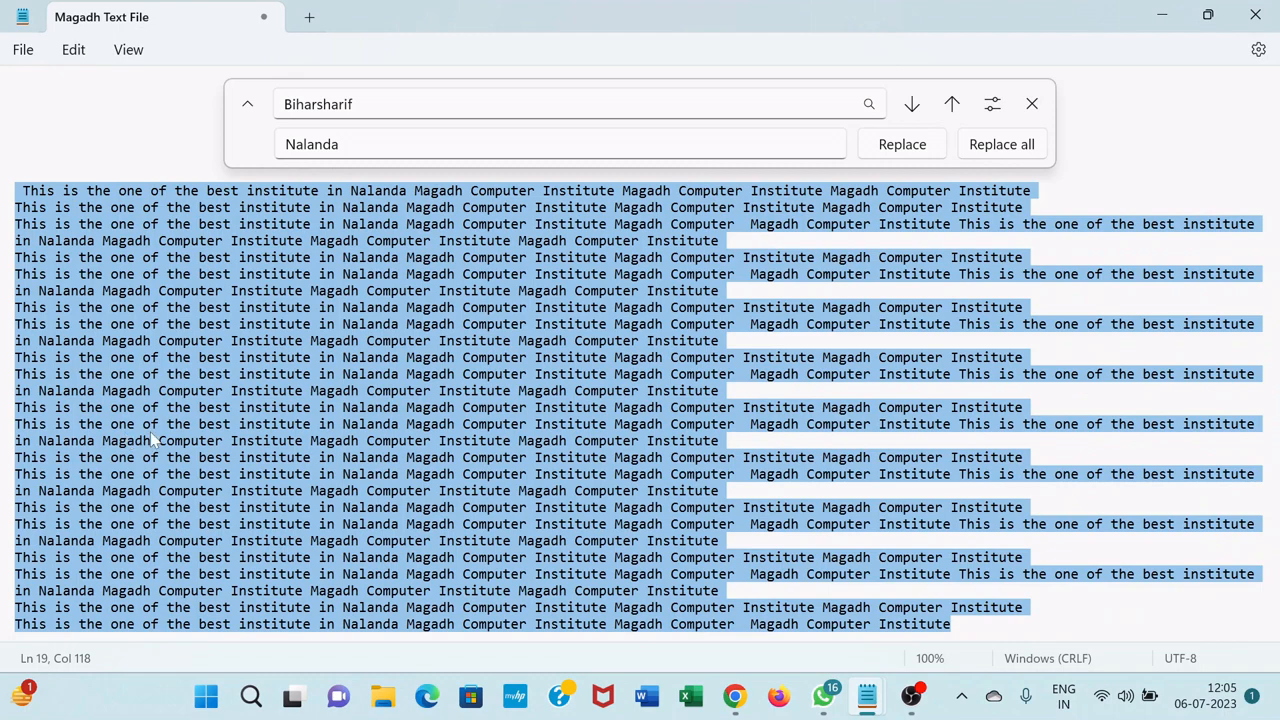
left_click(1032, 104)
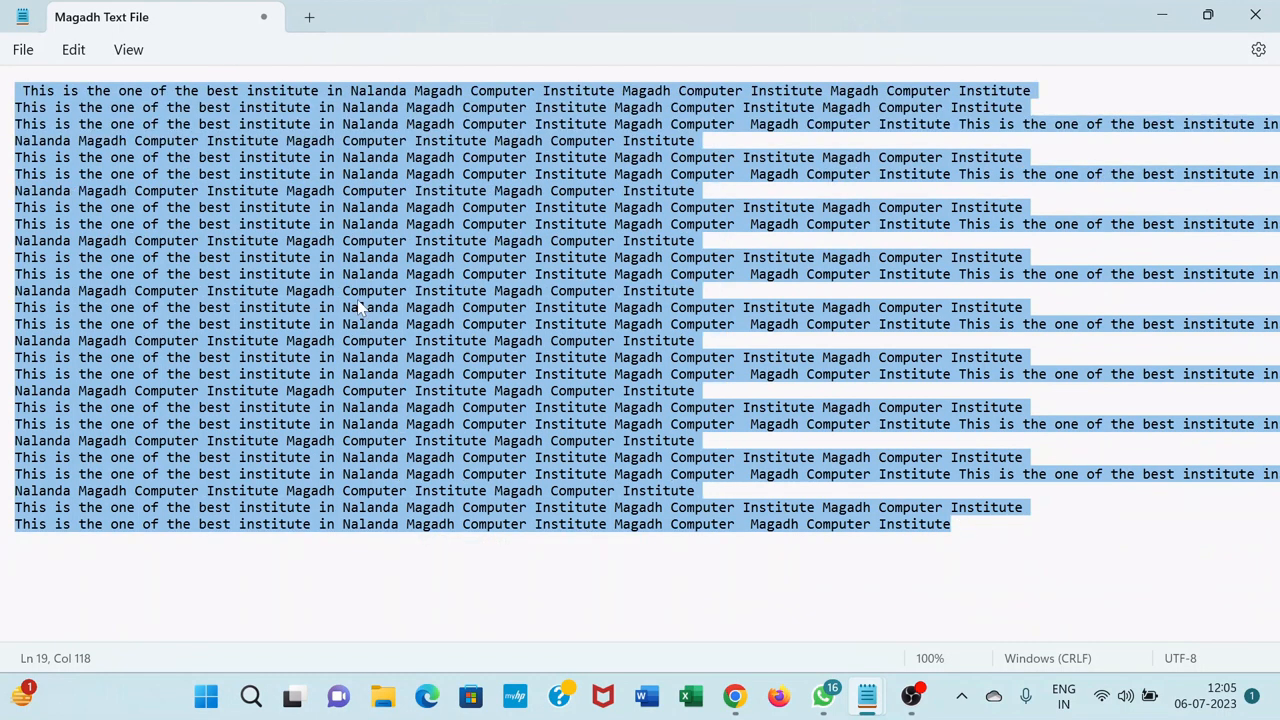
Clear the selection, select the entire text once more and deselect it again
left_click(243, 274)
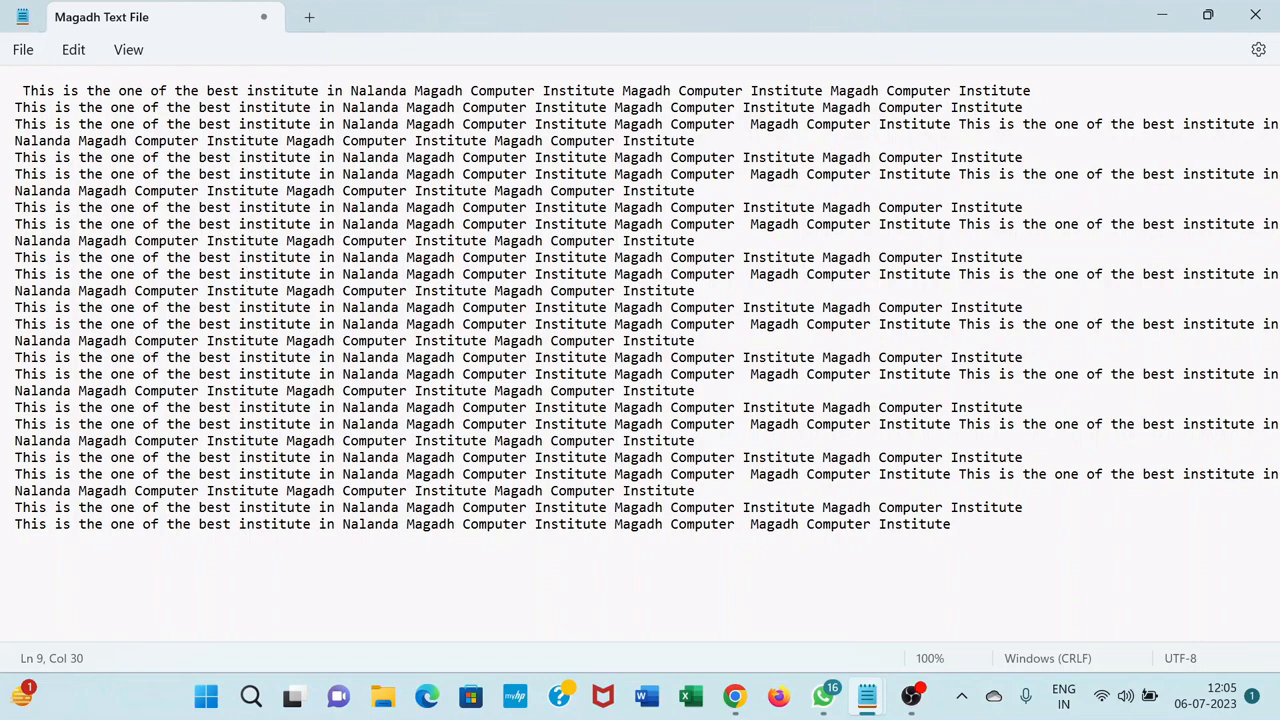
key("ctrl+a")
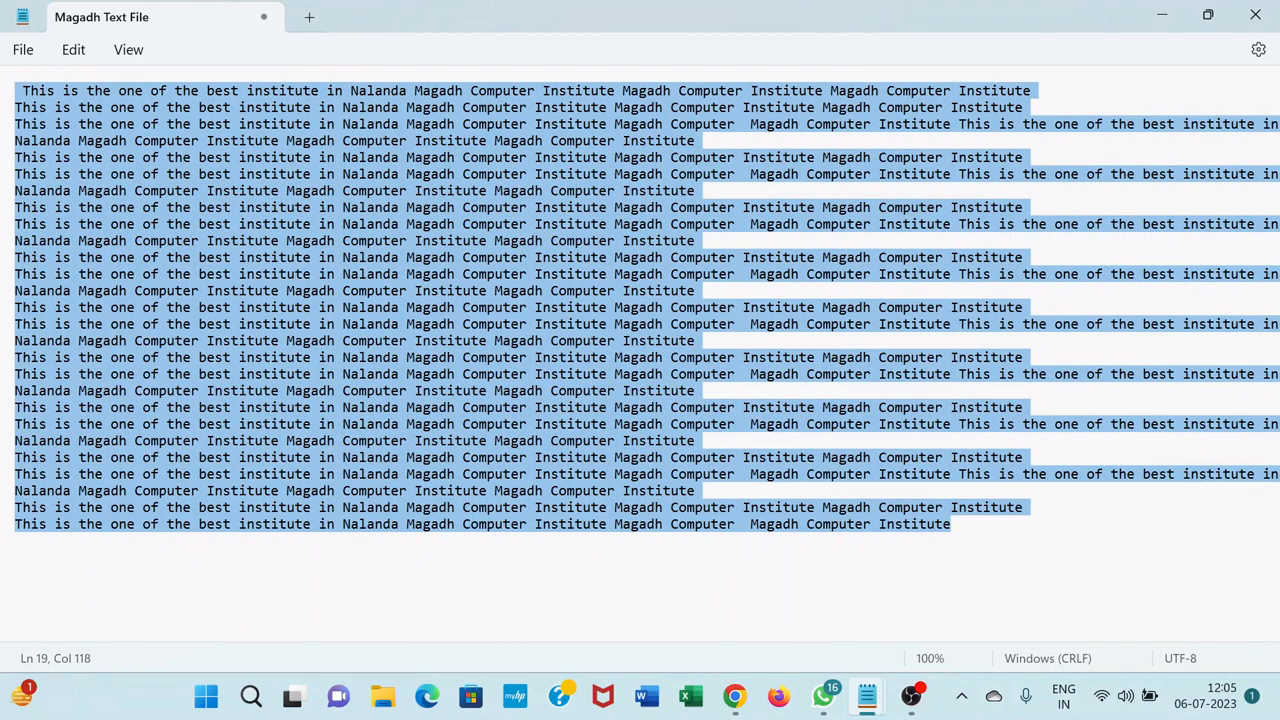
left_click(250, 200)
Insert the current time and date at the end of the last line, after "Magadh Computer Institute"
left_click(72, 52)
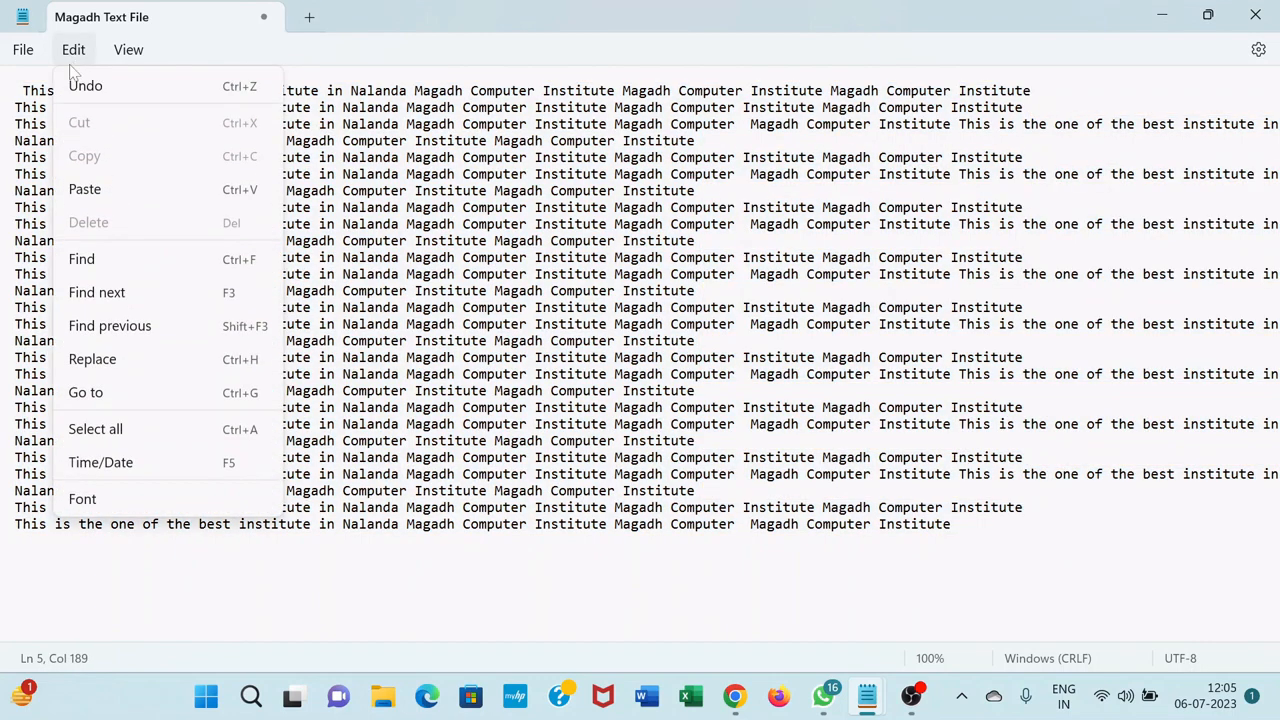
left_click(375, 540)
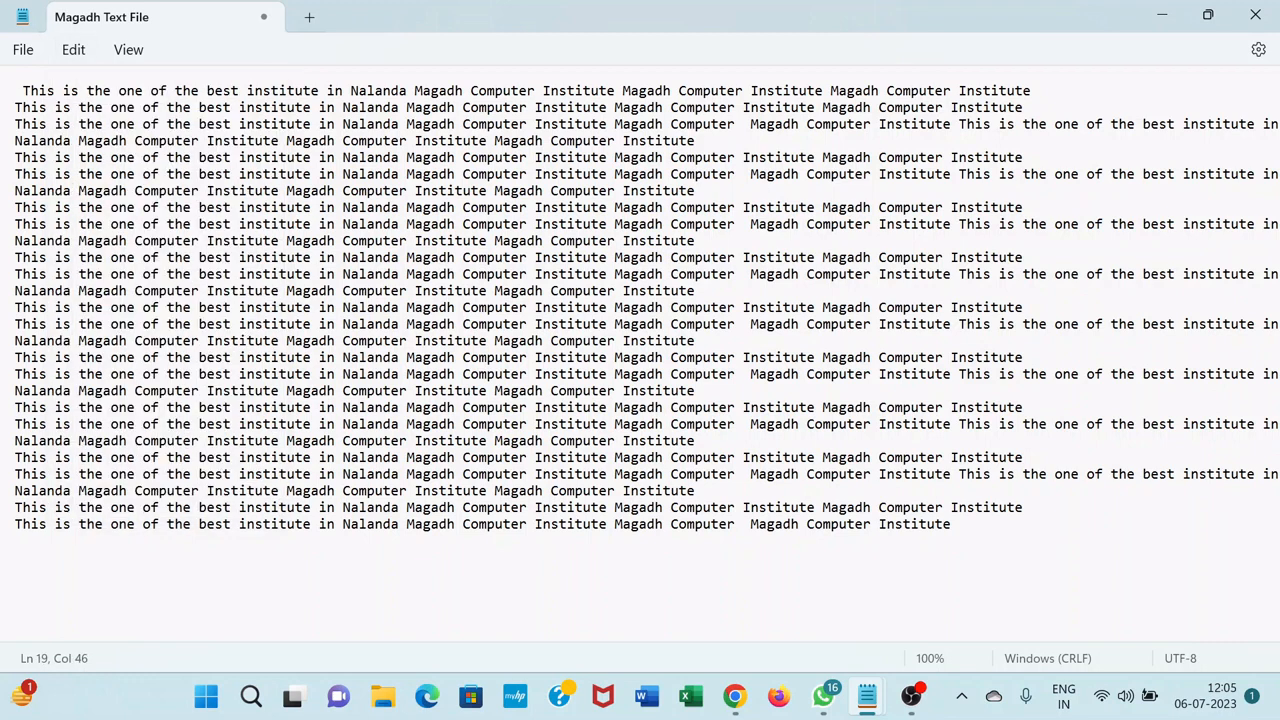
left_click(951, 525)
left_click(73, 50)
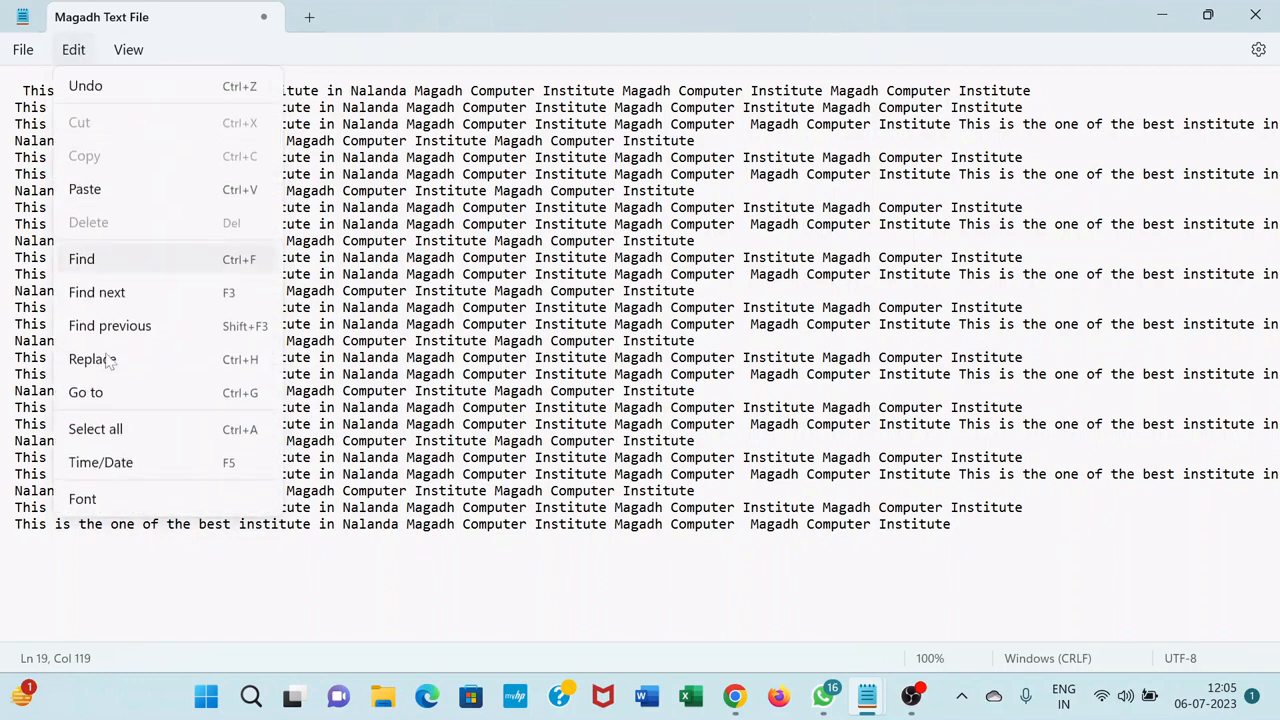
left_click(157, 466)
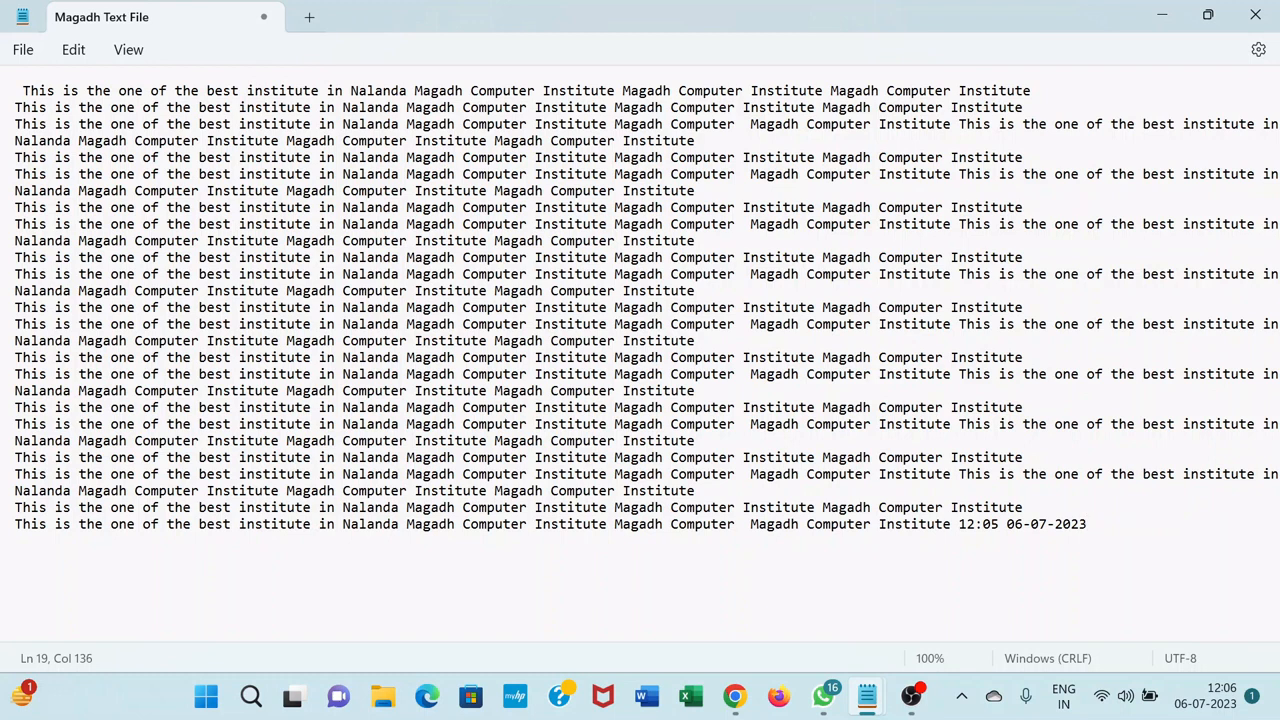
Append twelve more time and date stamps after the first one on the last line
key("F5")
key("F5")
key("F5")
key("F5")
key("F5")
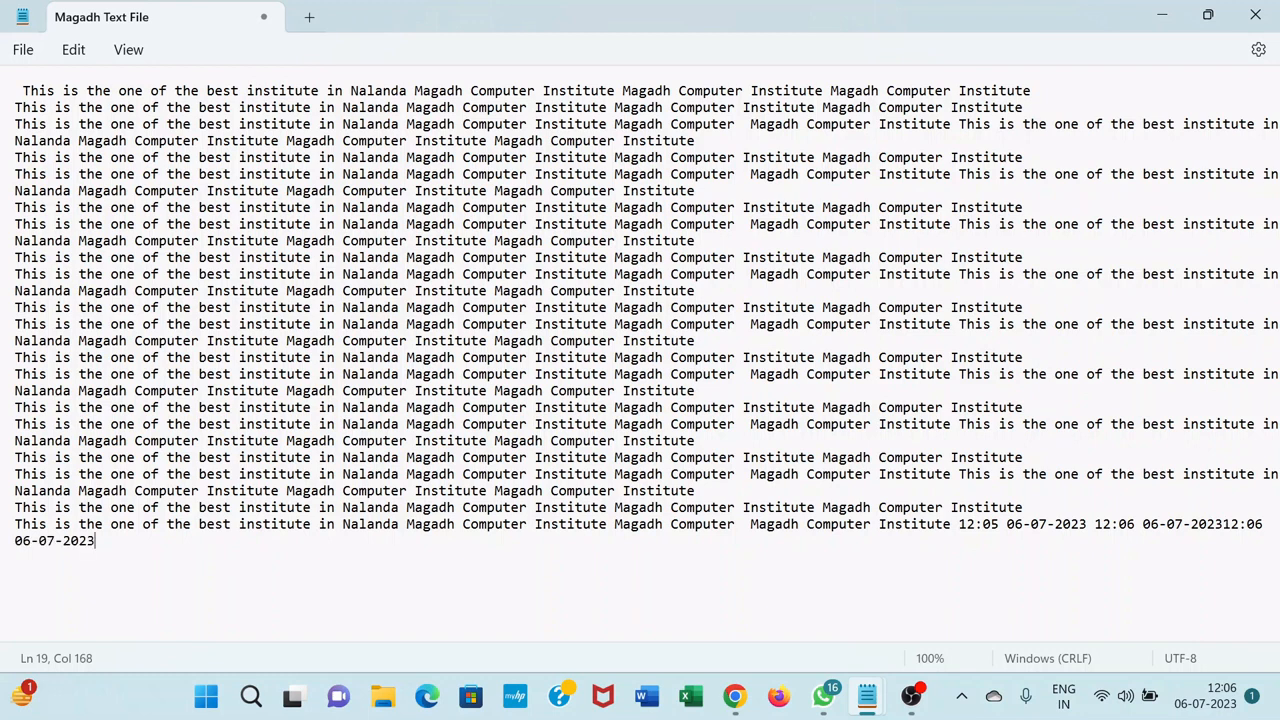
key("F5")
key("F5")
key("F5")
key("F5")
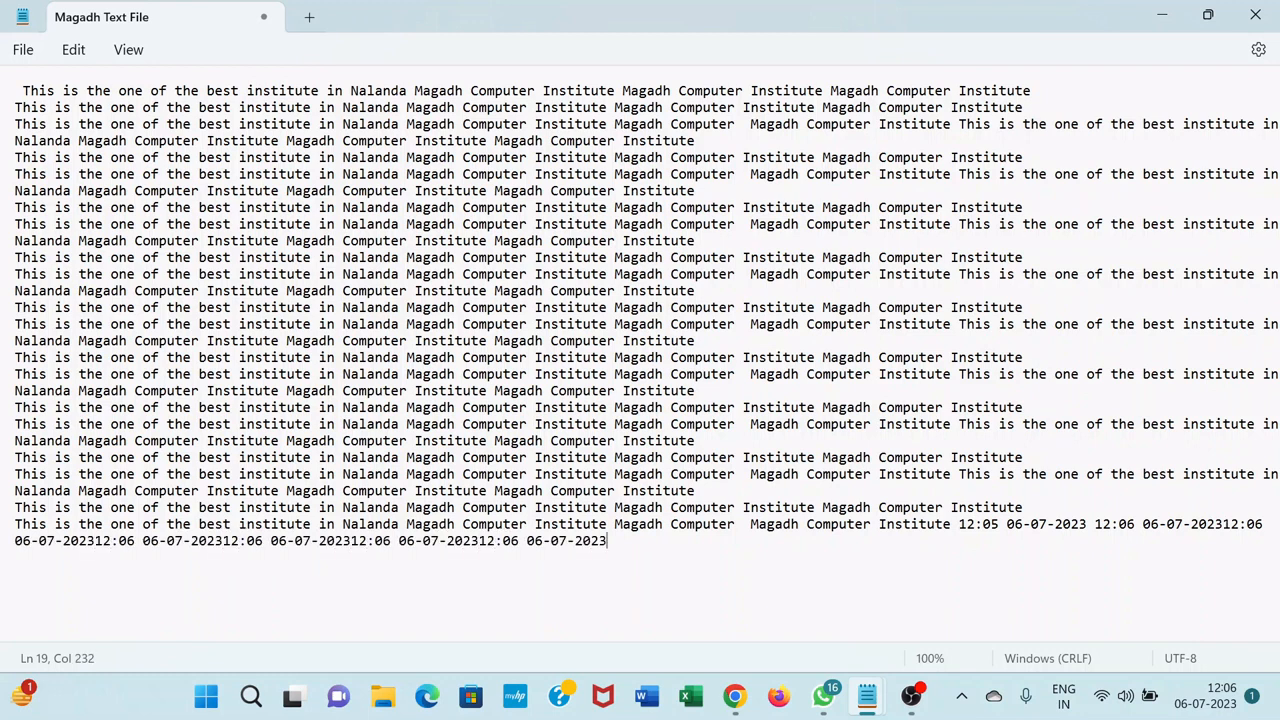
key("F5")
key("F5")
key("F5")
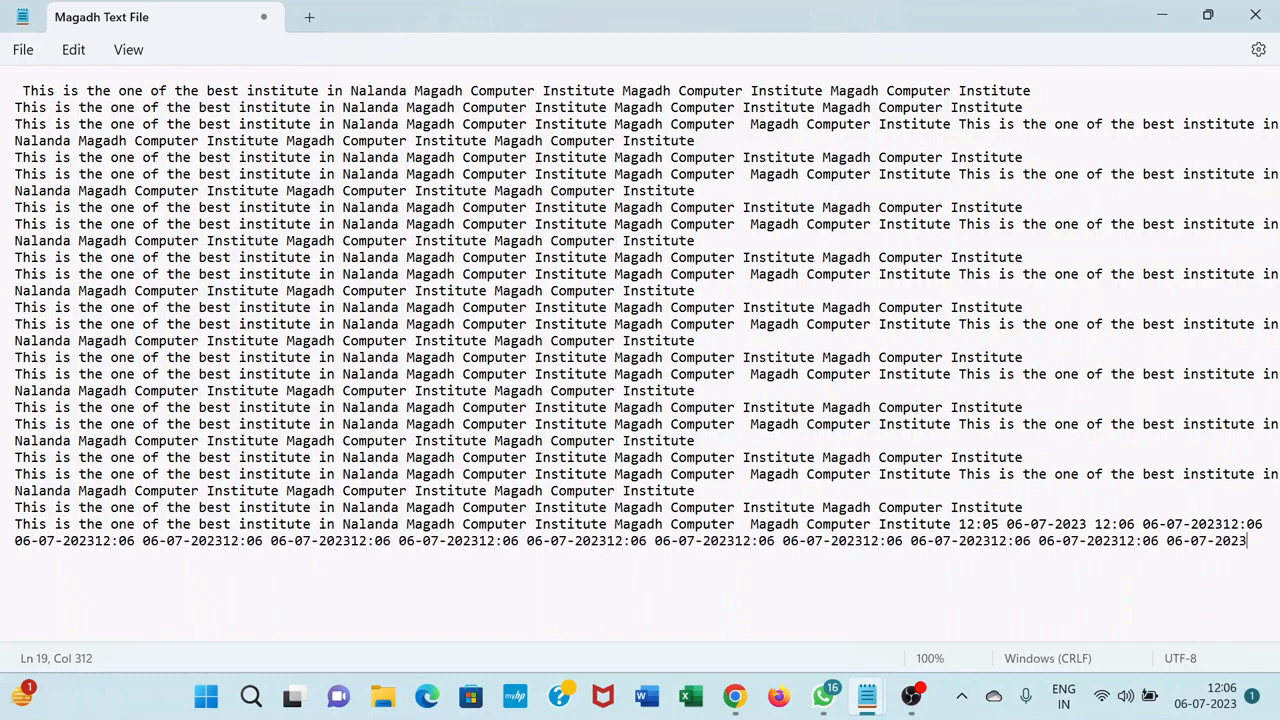
Open the font settings
left_click(80, 52)
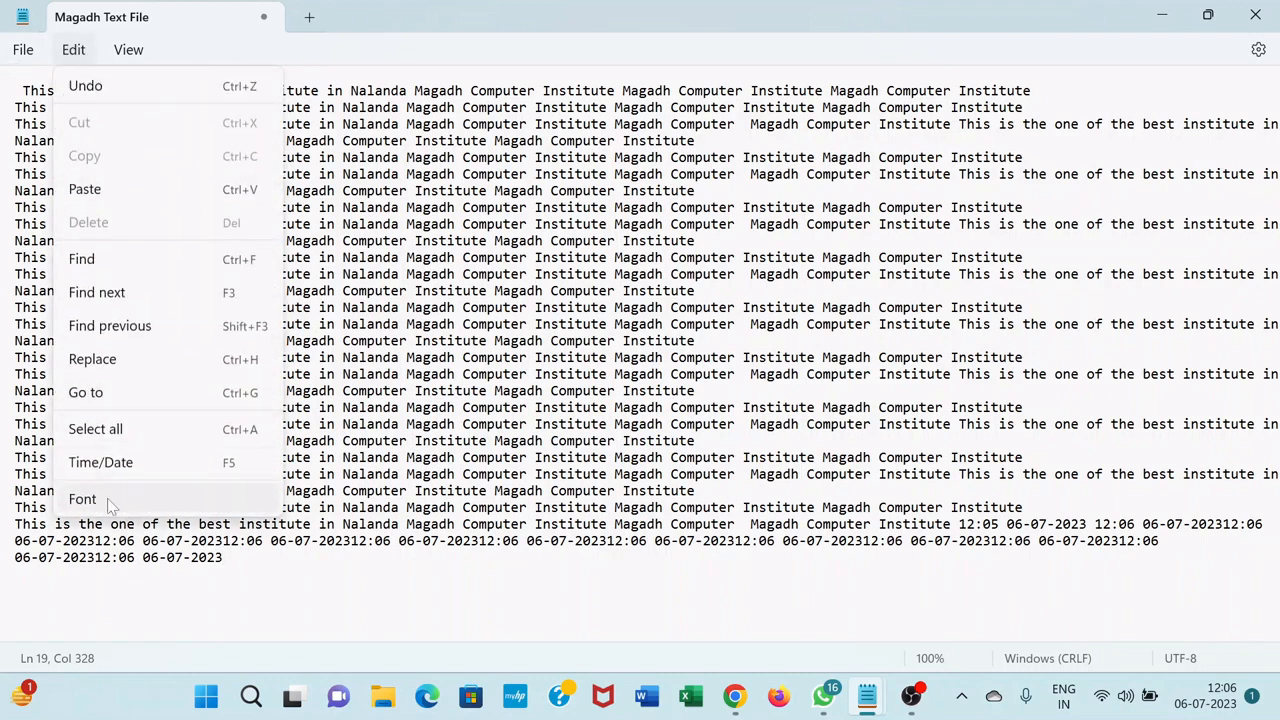